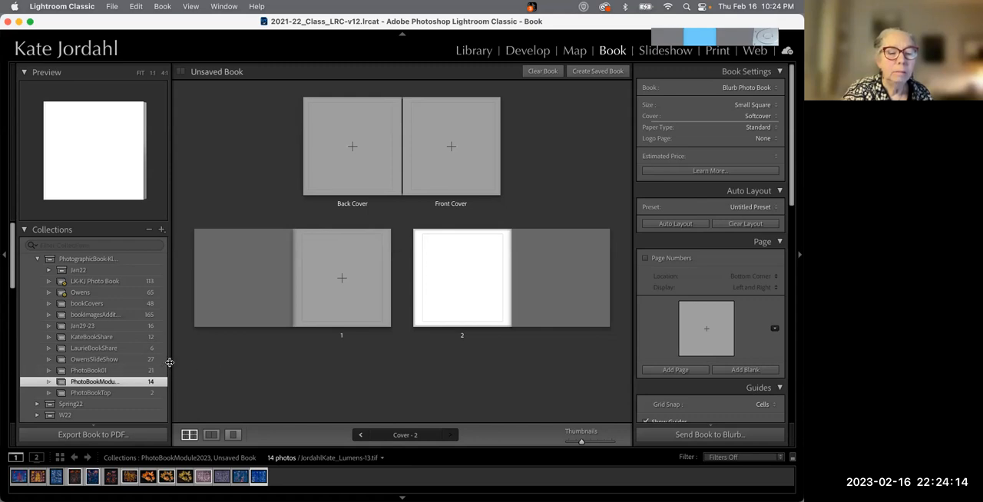
{"action": "left_click_drag", "start_coordinate": [169, 361], "coordinate": [223, 366]}
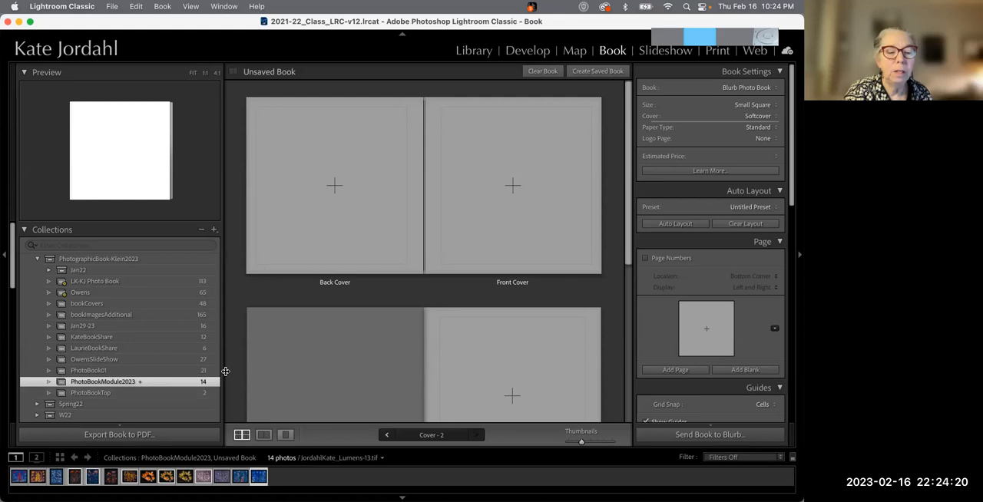
{"action": "left_click_drag", "start_coordinate": [225, 371], "coordinate": [175, 369]}
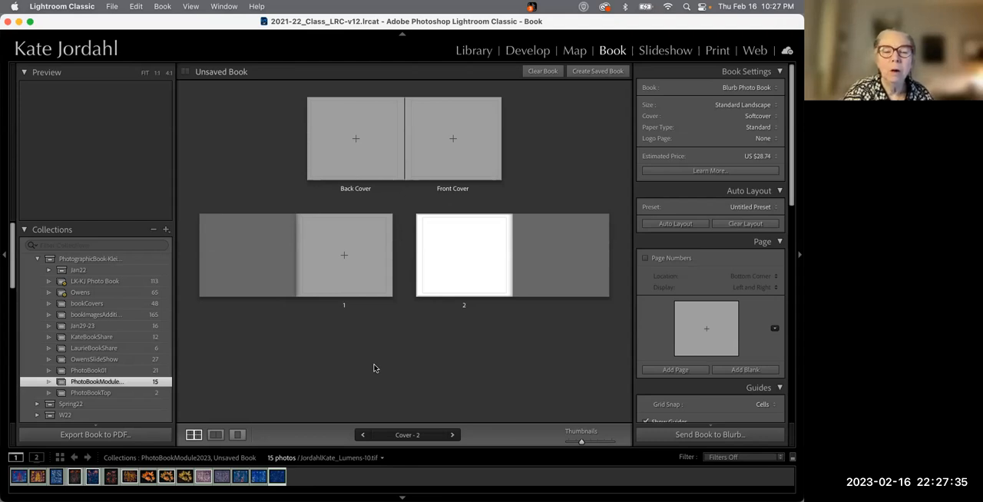
{"action": "left_click", "coordinate": [356, 139]}
{"action": "left_click", "coordinate": [453, 154]}
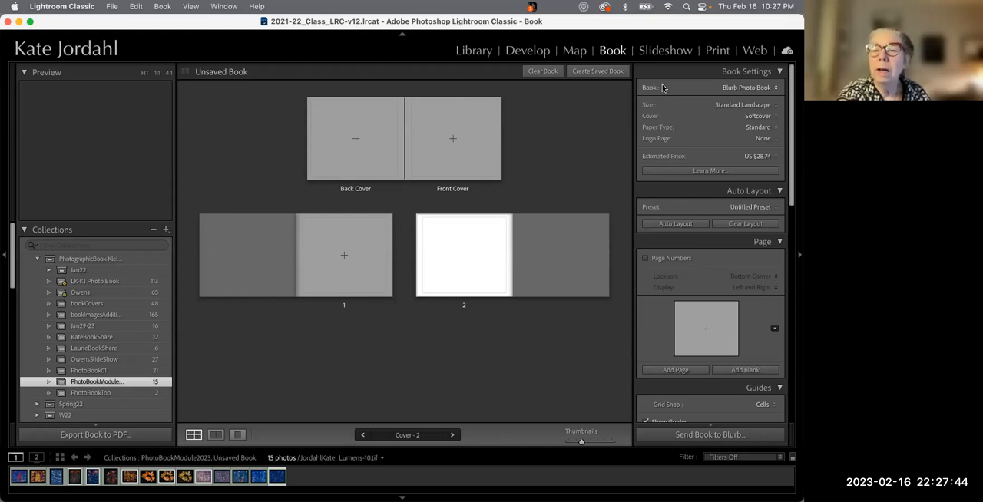
Review the available book types and keep Blurb Photo Book
{"action": "left_click", "coordinate": [767, 89]}
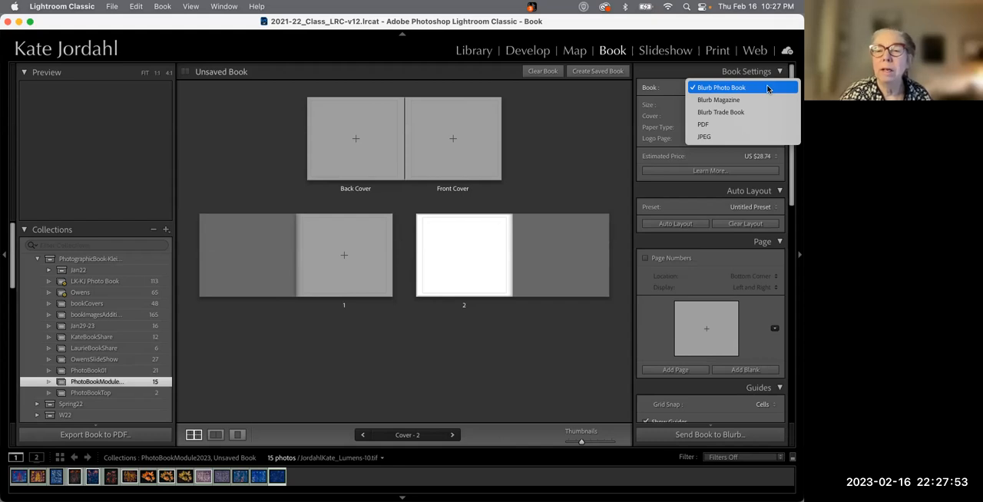
{"action": "left_click", "coordinate": [666, 89]}
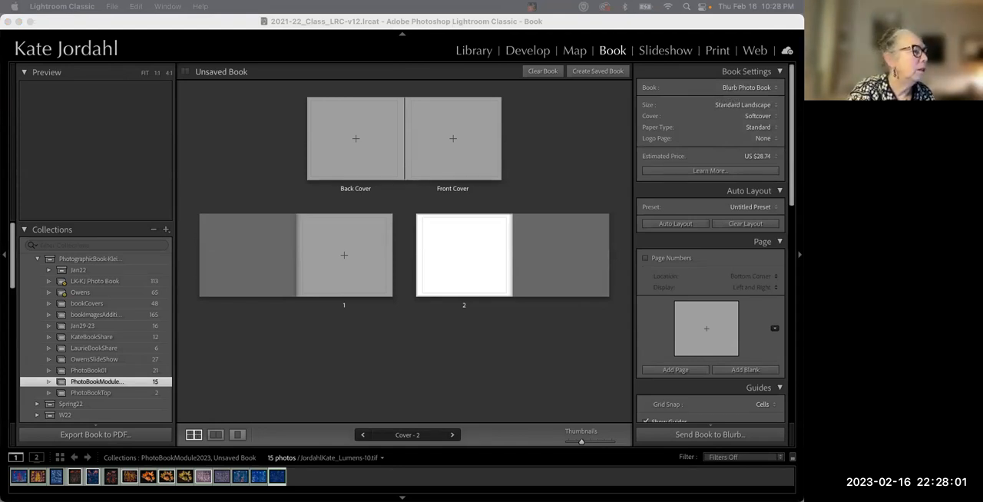
Switch to the Blurb website in Chrome and browse its photo book offerings
{"action": "left_click_drag", "start_coordinate": [0, 23], "coordinate": [230, 29]}
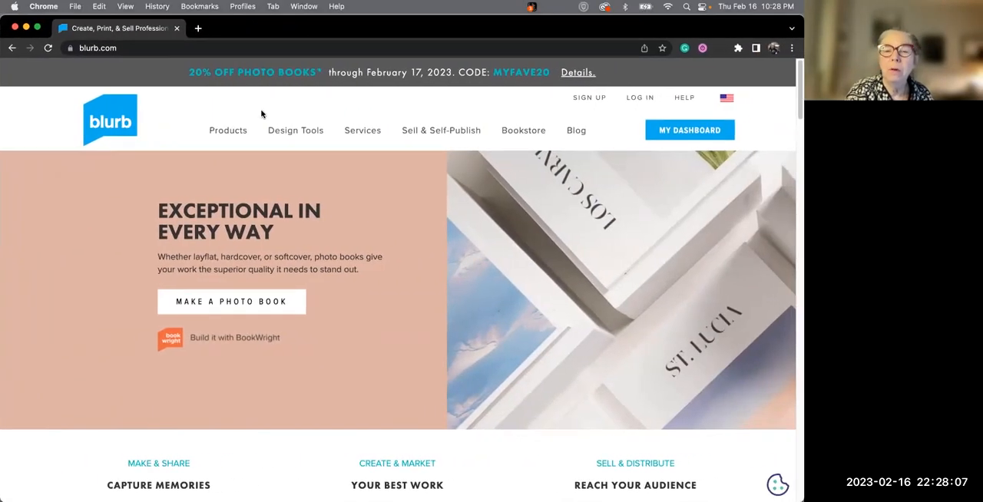
{"action": "mouse_move", "coordinate": [441, 131]}
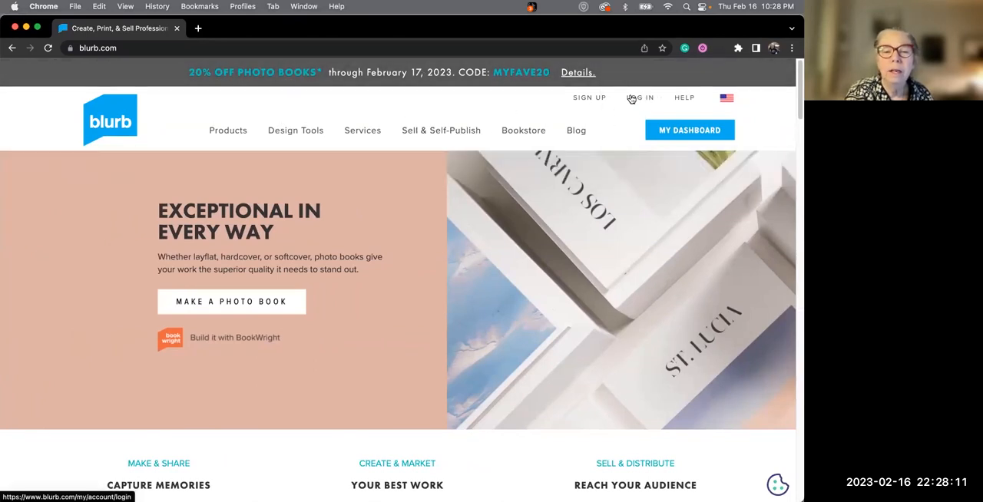
{"action": "mouse_move", "coordinate": [470, 141]}
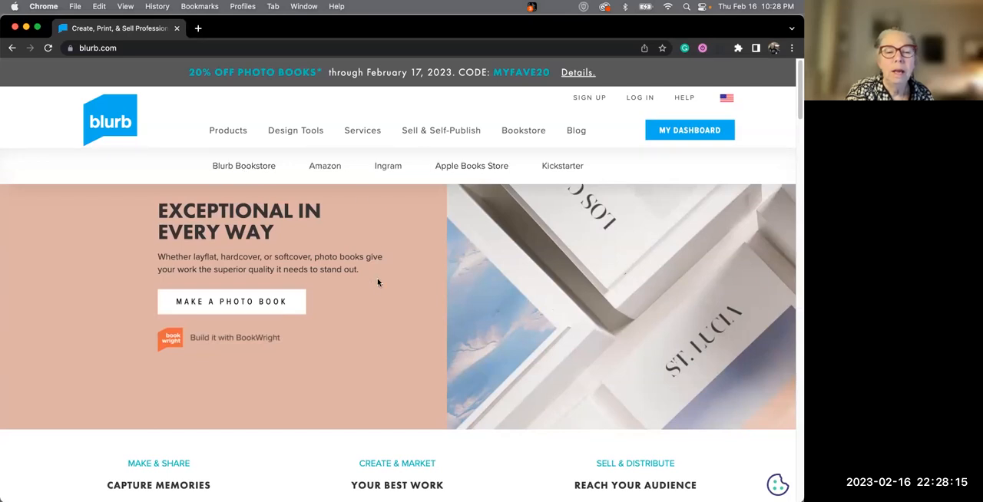
{"action": "scroll", "coordinate": [378, 283], "scroll_direction": "down", "scroll_amount": 5}
{"action": "scroll", "coordinate": [378, 283], "scroll_direction": "down", "scroll_amount": 3}
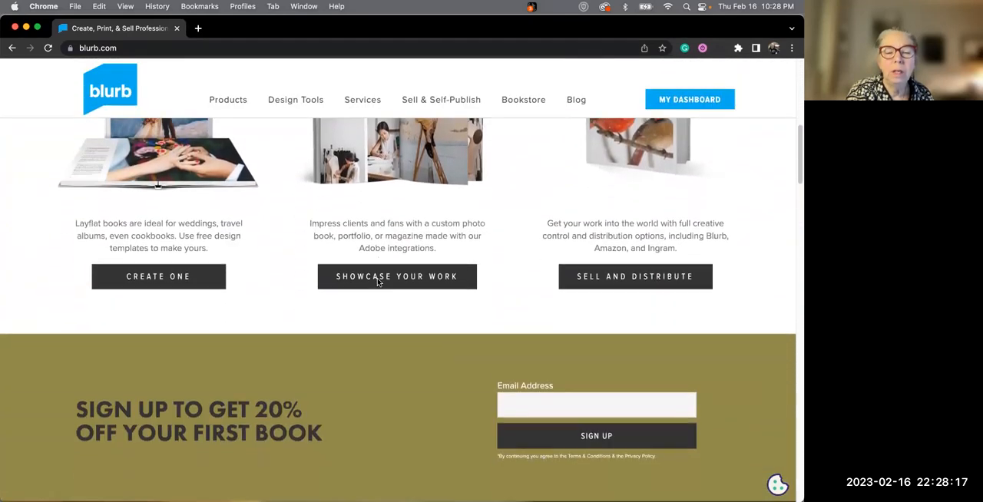
{"action": "mouse_move", "coordinate": [402, 24]}
Return to Lightroom and change the book size to Small Square 7 x 7 in, accepting the relayout
{"action": "left_click_drag", "start_coordinate": [235, 33], "coordinate": [0, 69]}
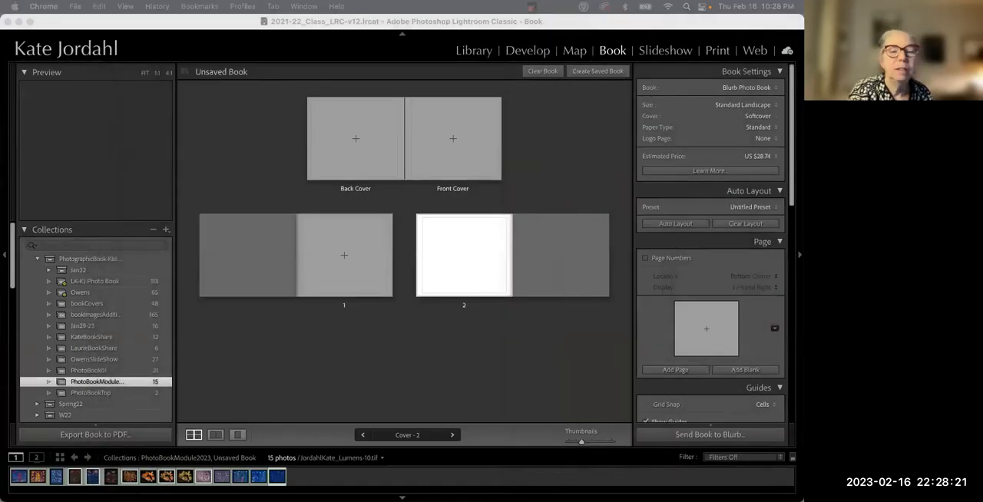
{"action": "left_click", "coordinate": [741, 105]}
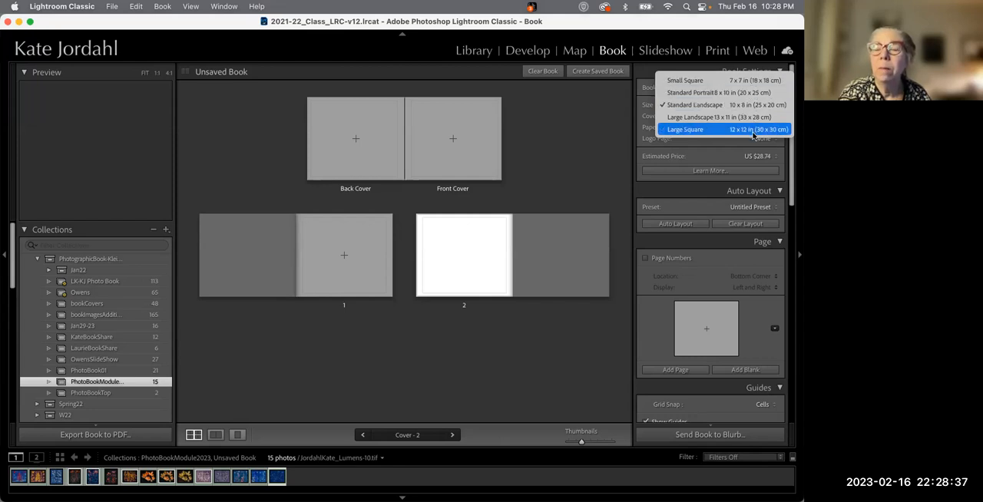
{"action": "left_click", "coordinate": [759, 81]}
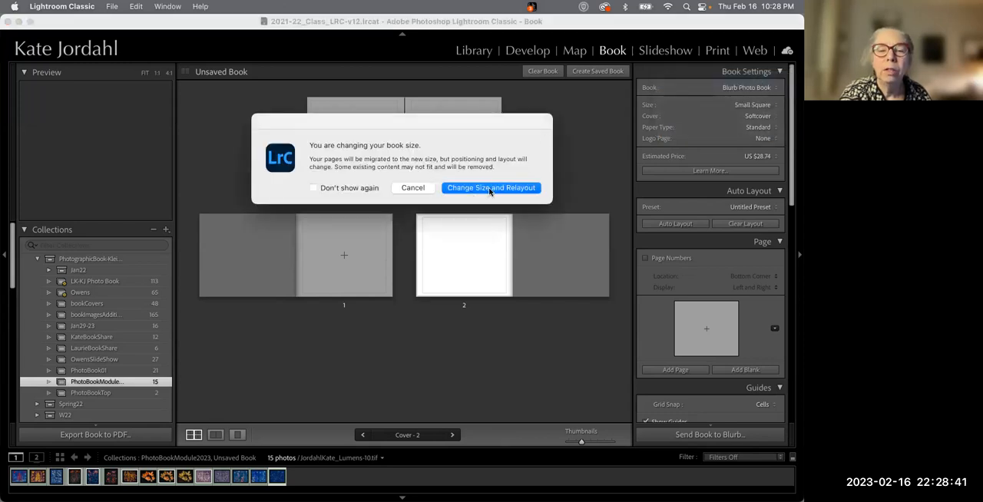
{"action": "left_click", "coordinate": [494, 188]}
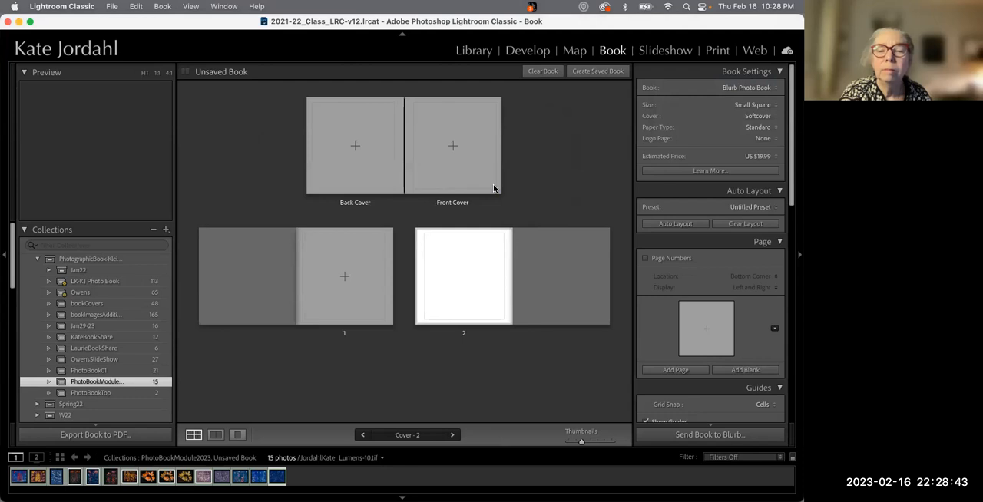
Try the Hardcover Dust Jacket cover, then set the cover to Hardcover Image Wrap
{"action": "left_click", "coordinate": [758, 116]}
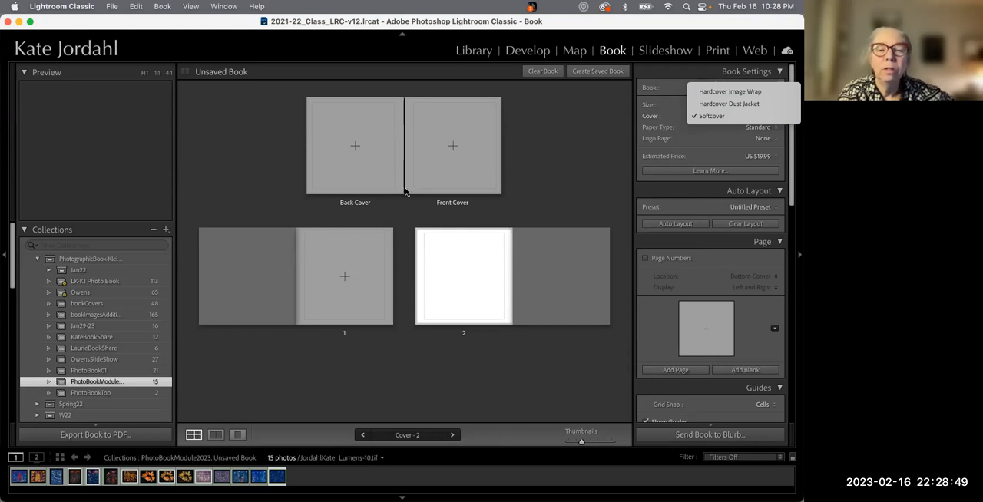
{"action": "left_click", "coordinate": [730, 108]}
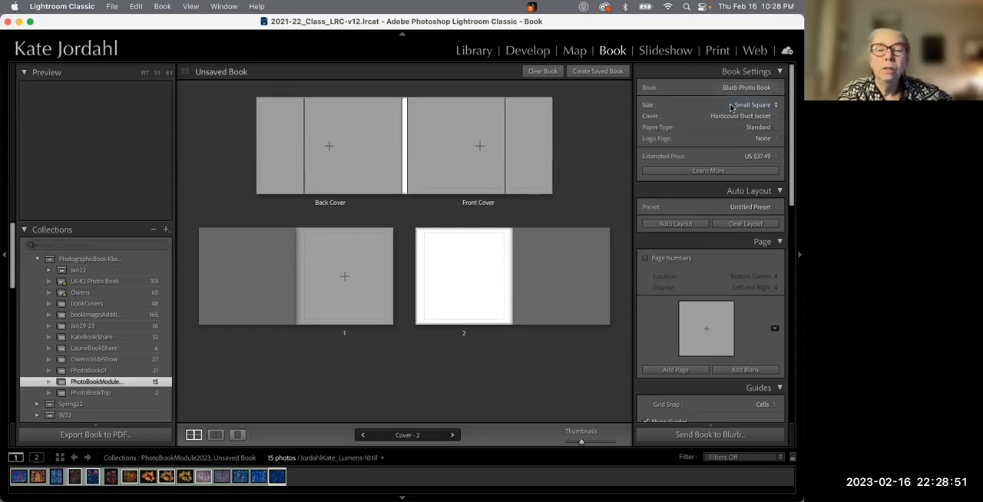
{"action": "left_click", "coordinate": [363, 151]}
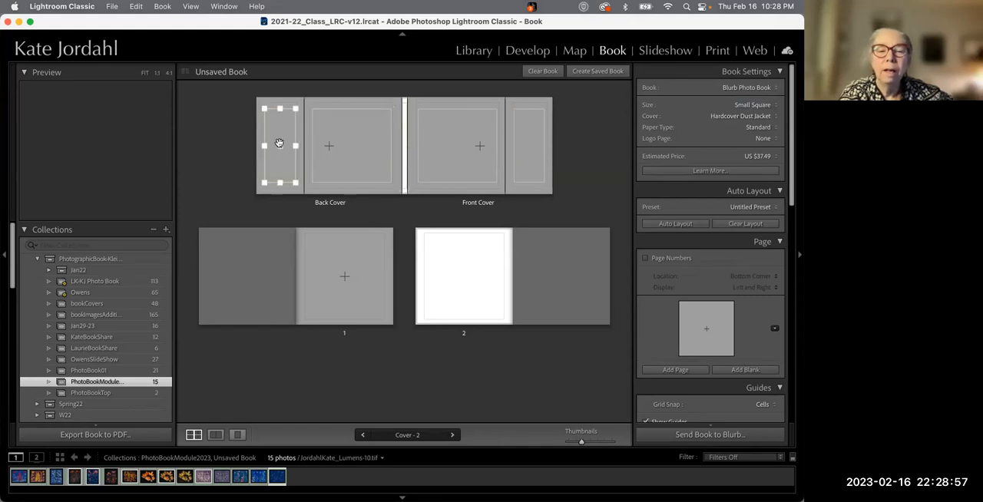
{"action": "left_click", "coordinate": [735, 117]}
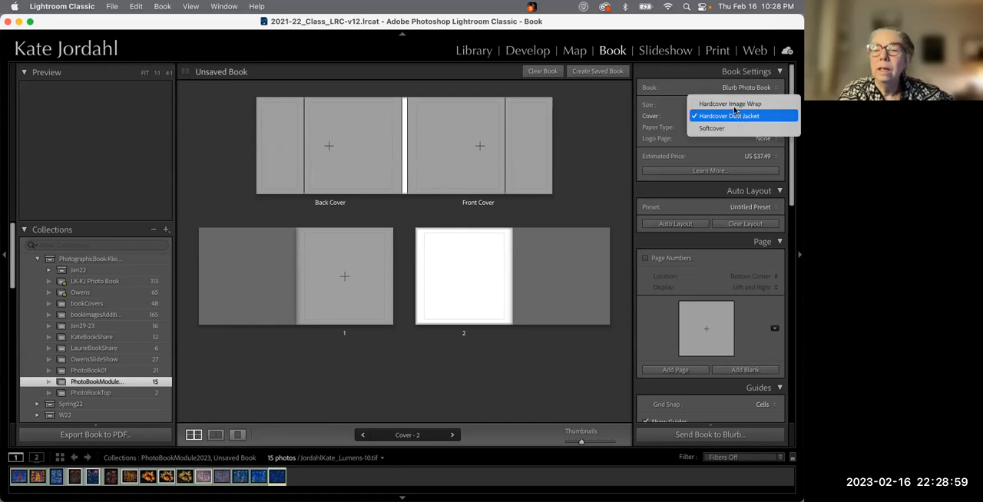
{"action": "left_click", "coordinate": [734, 105]}
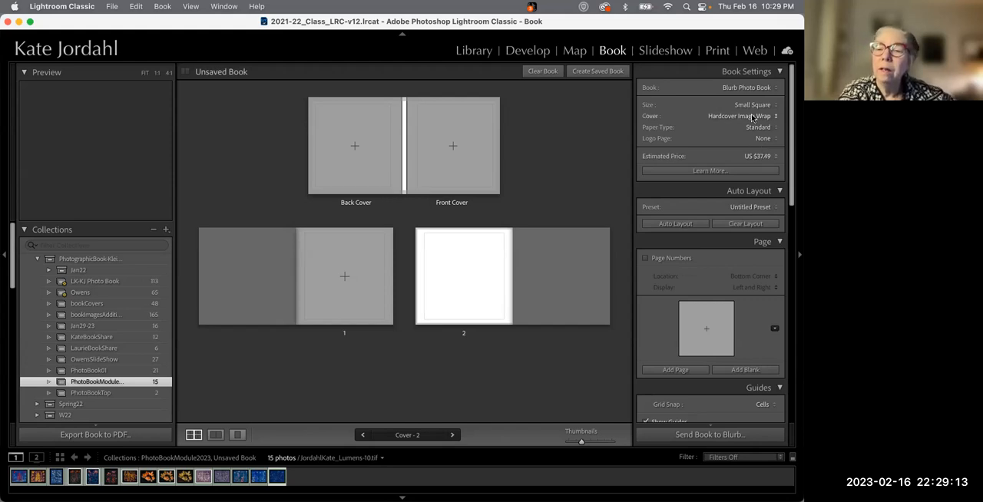
Compare paper types by trying ProLine Uncoated, ProLine Pearl Photo, Premium Matte, Premium Lustre and Standard Layflat
{"action": "left_click", "coordinate": [762, 128]}
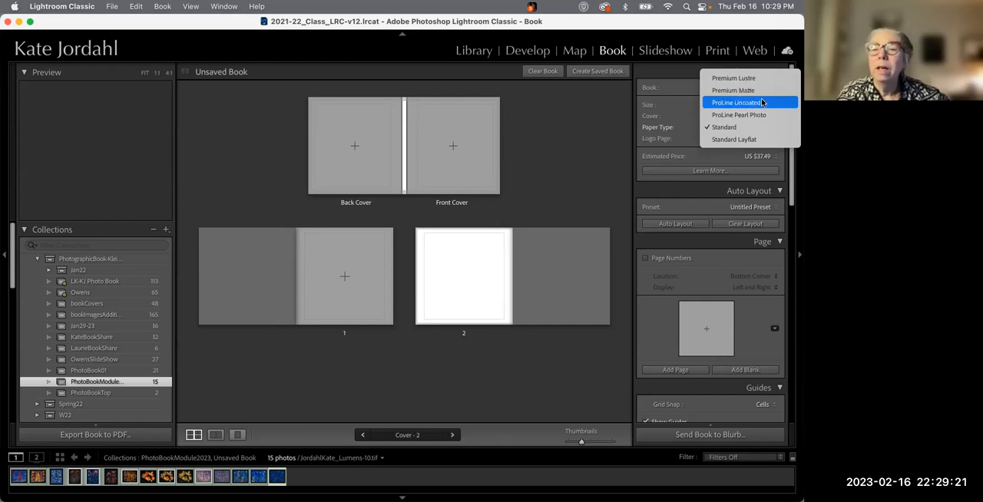
{"action": "left_click", "coordinate": [757, 105]}
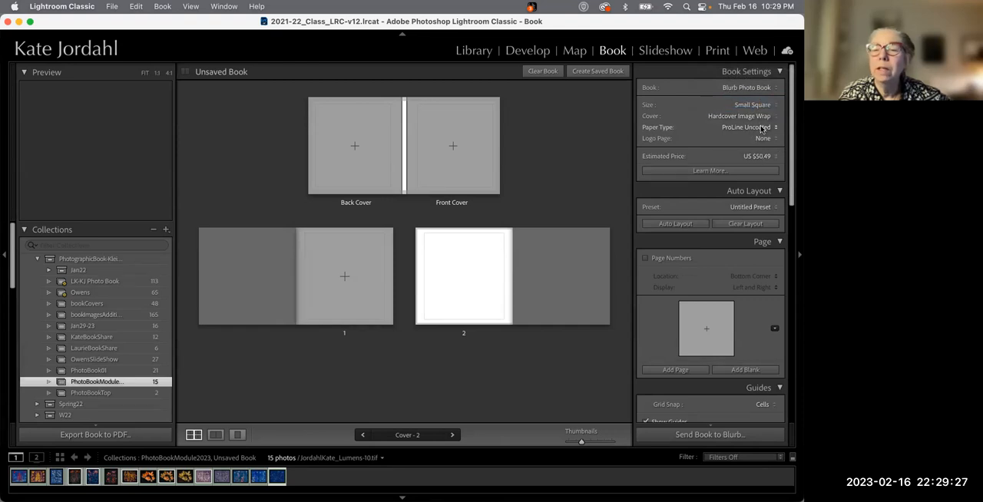
{"action": "left_click", "coordinate": [761, 129]}
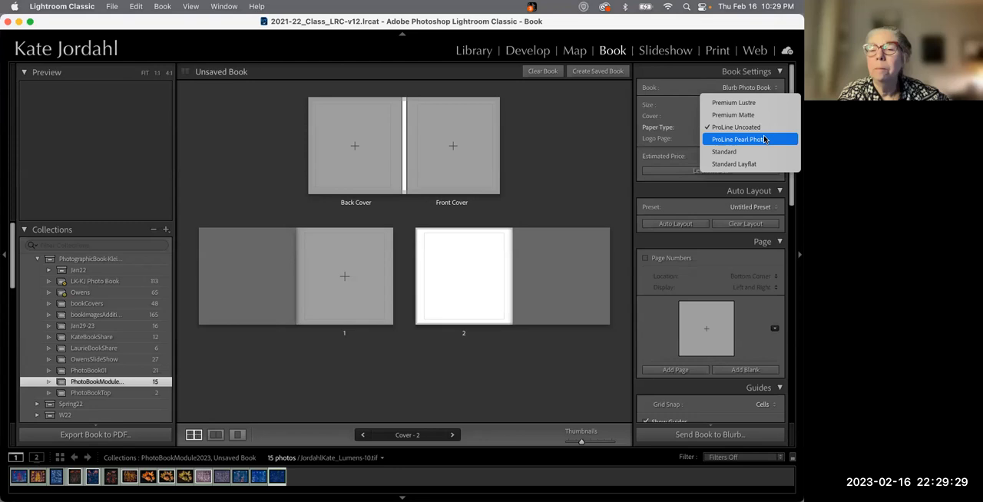
{"action": "left_click", "coordinate": [764, 140]}
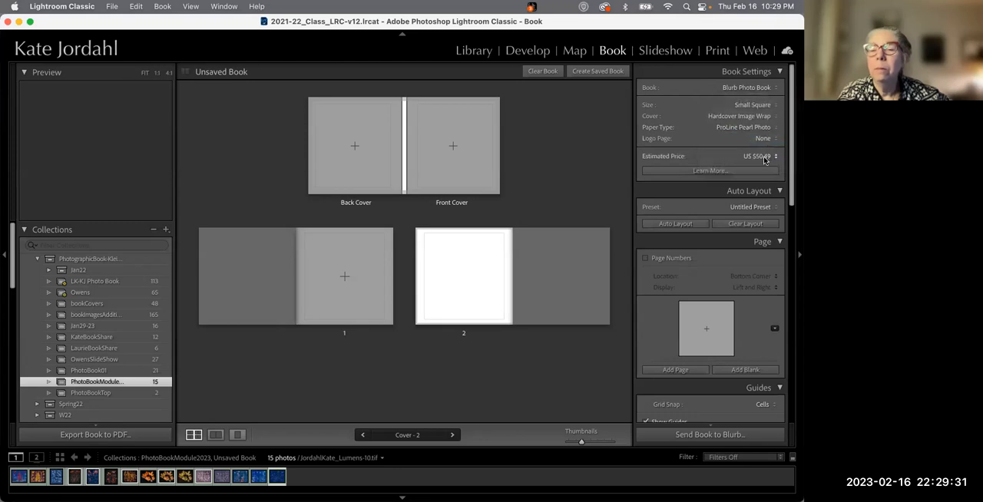
{"action": "left_click", "coordinate": [757, 129]}
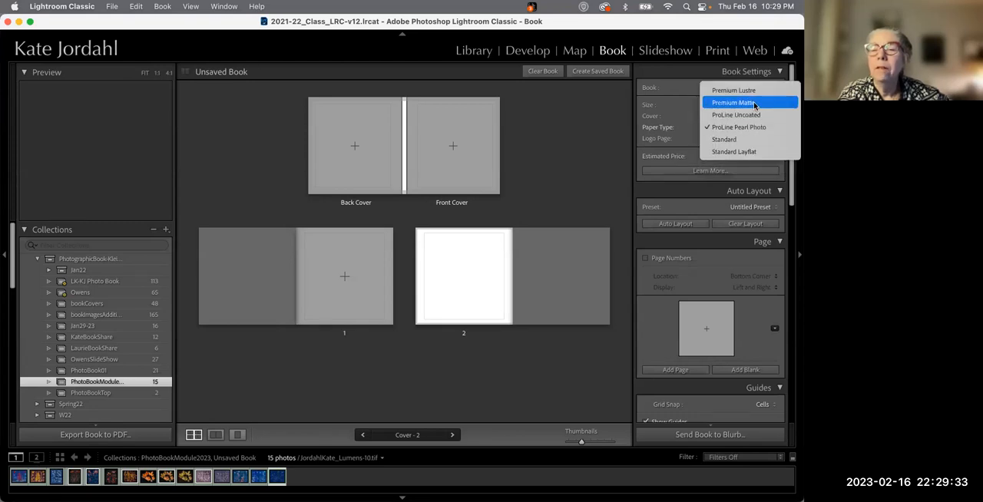
{"action": "left_click", "coordinate": [754, 104]}
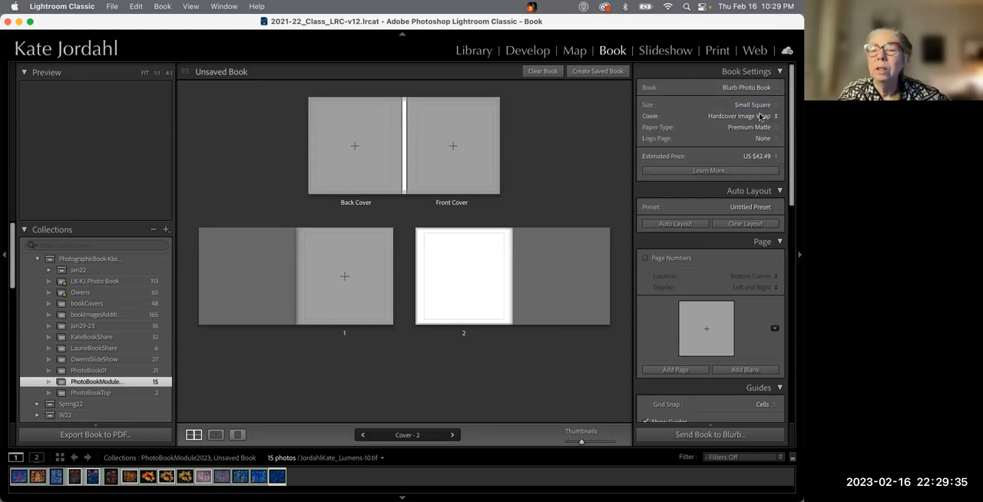
{"action": "left_click", "coordinate": [759, 127]}
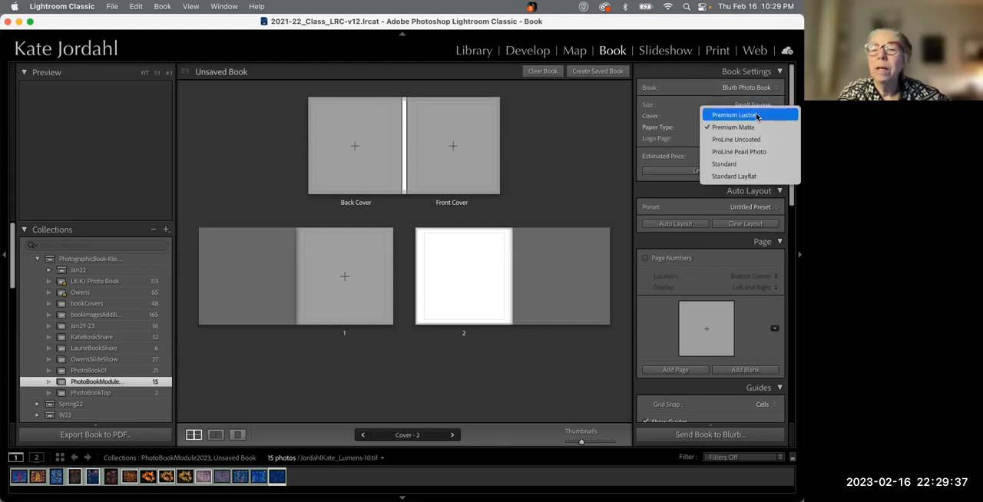
{"action": "left_click", "coordinate": [757, 115]}
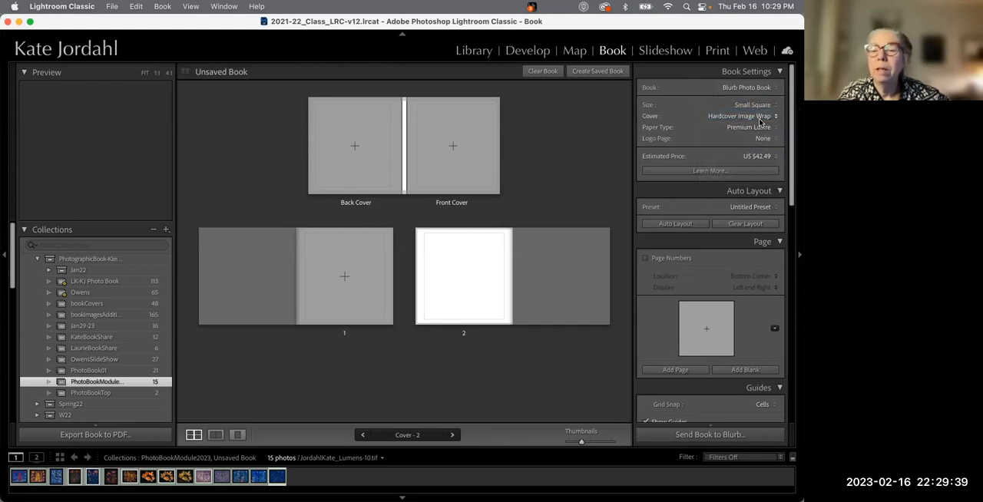
{"action": "left_click", "coordinate": [758, 126]}
{"action": "left_click", "coordinate": [760, 190]}
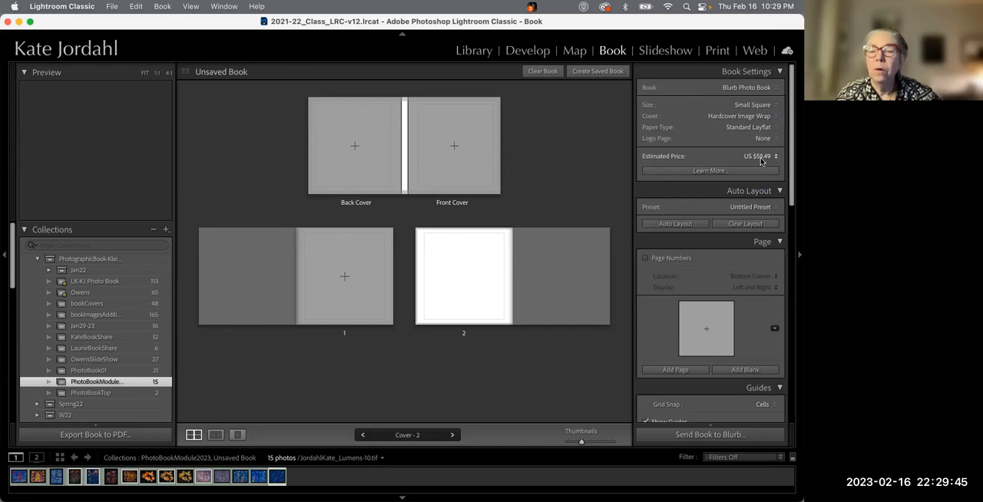
Set the paper type to ProLine Uncoated
{"action": "left_click", "coordinate": [743, 128]}
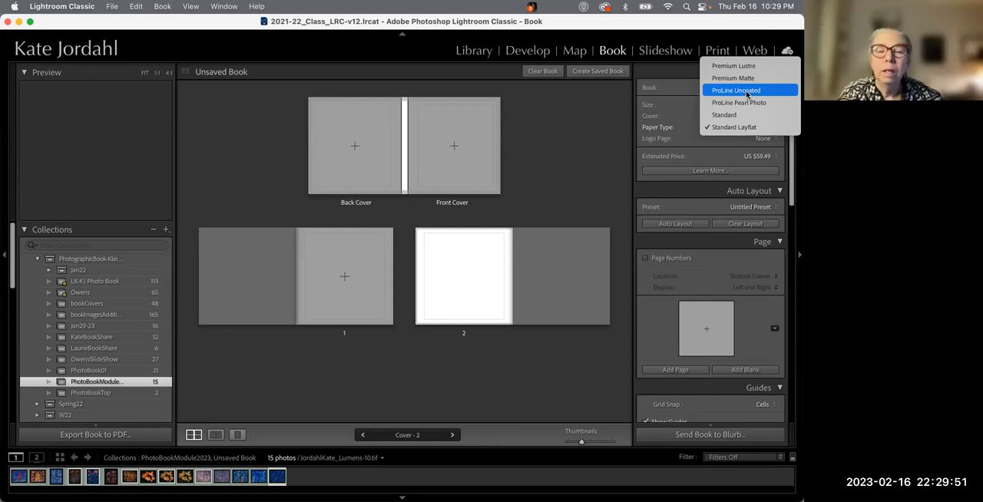
{"action": "left_click", "coordinate": [747, 90]}
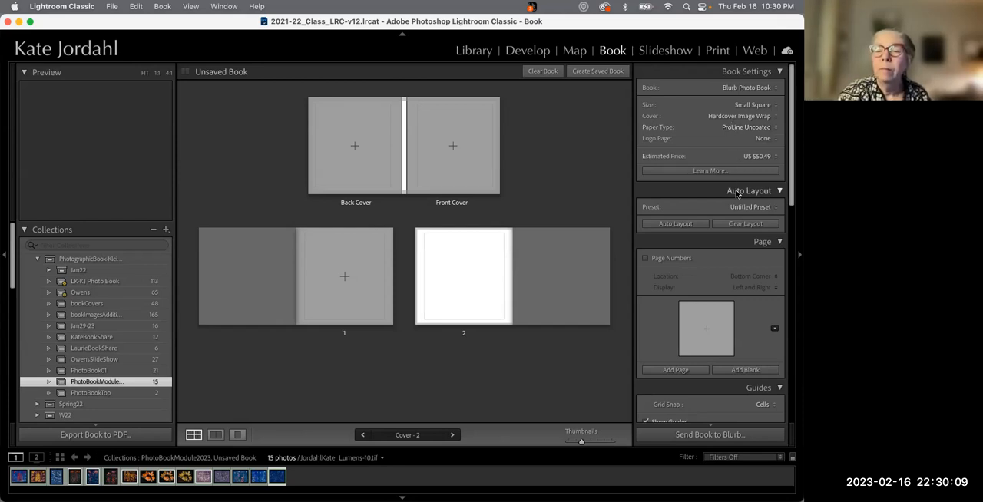
Open the Auto Layout preset editor
{"action": "scroll", "coordinate": [735, 194], "scroll_direction": "down", "scroll_amount": 2}
{"action": "scroll", "coordinate": [735, 193], "scroll_direction": "down", "scroll_amount": 1}
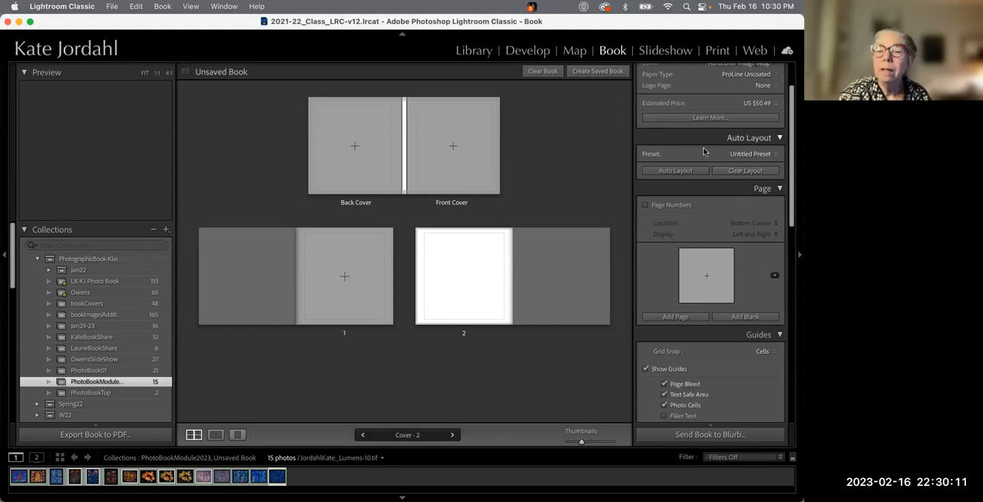
{"action": "left_click", "coordinate": [746, 154]}
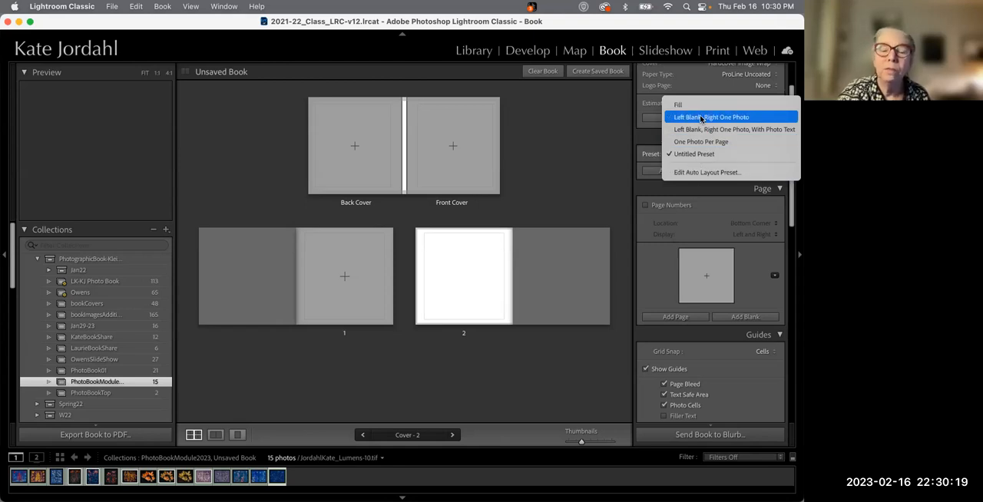
{"action": "left_click", "coordinate": [704, 174]}
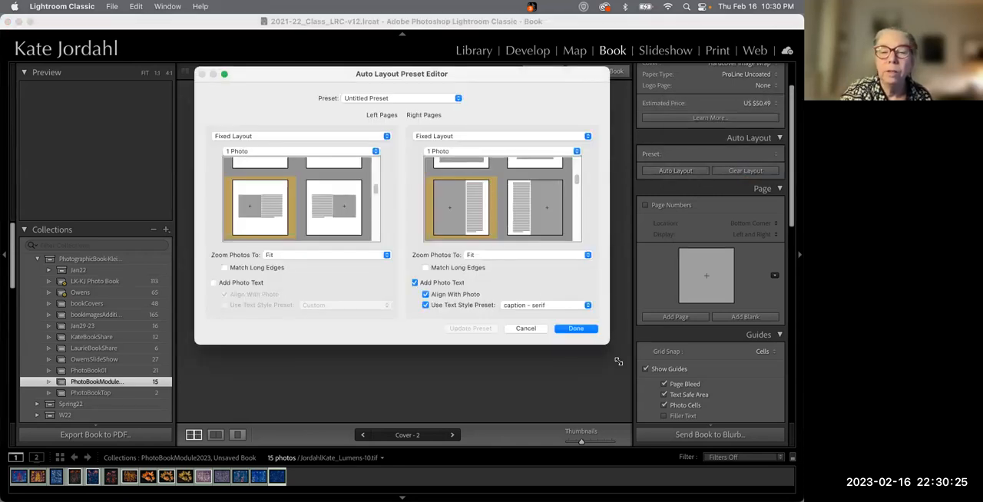
Enlarge the Auto Layout Preset Editor and load the Fill preset
{"action": "left_click_drag", "start_coordinate": [609, 344], "coordinate": [609, 417]}
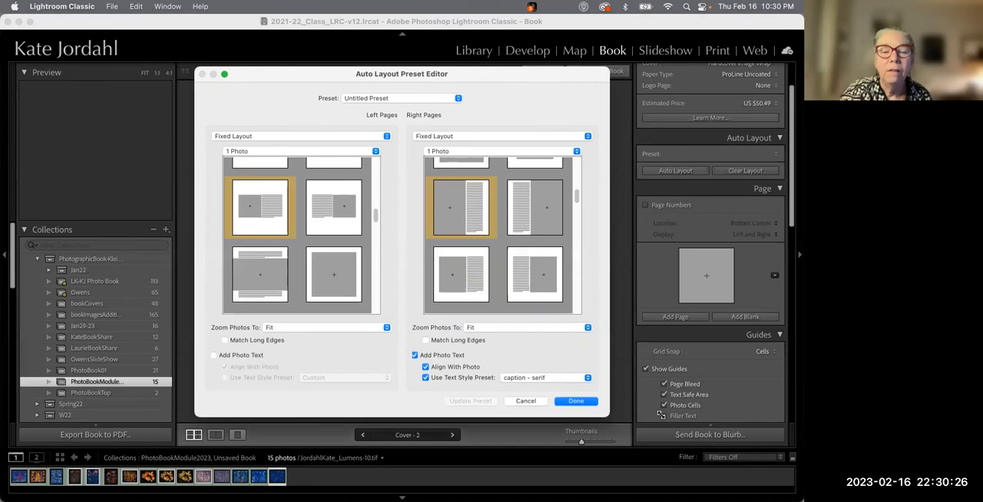
{"action": "left_click", "coordinate": [362, 99]}
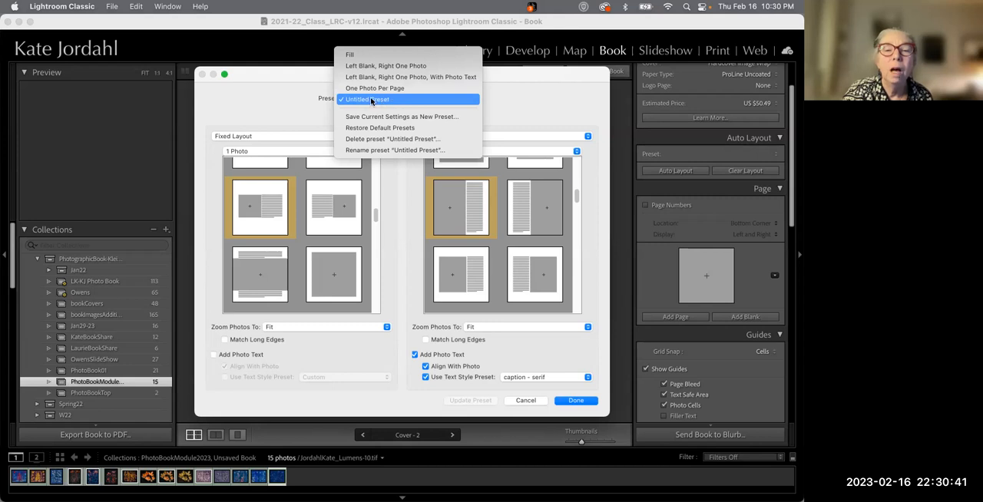
{"action": "left_click", "coordinate": [375, 55]}
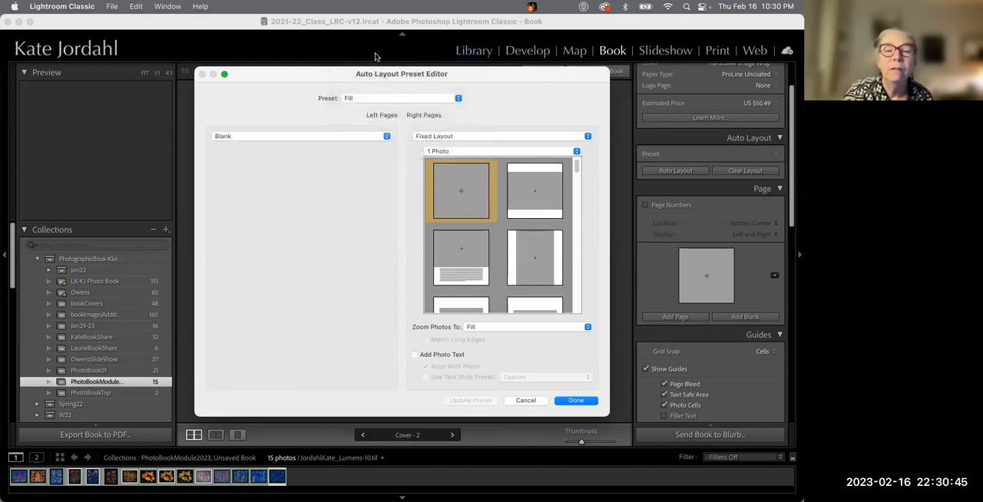
Load the Left Blank, Right One Photo preset and switch left pages to Fixed Layout
{"action": "left_click", "coordinate": [386, 100]}
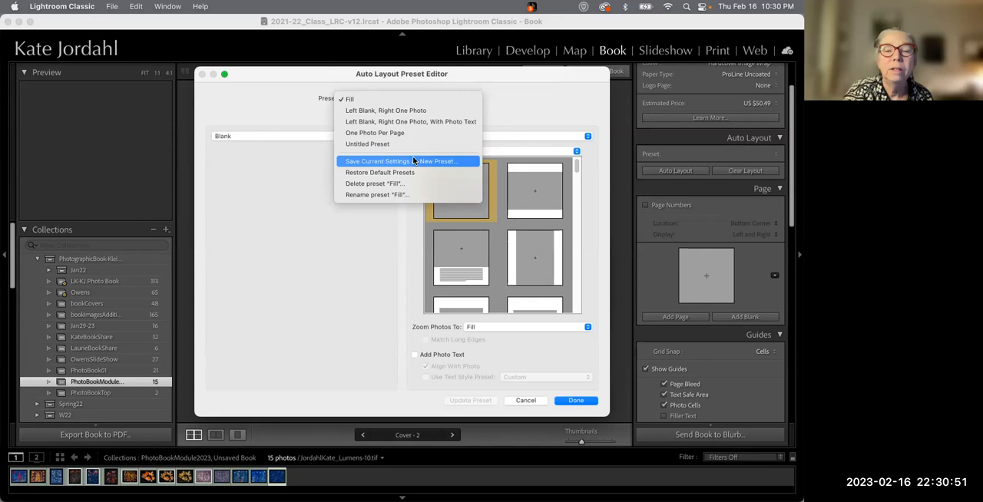
{"action": "left_click", "coordinate": [402, 112]}
{"action": "left_click", "coordinate": [323, 137]}
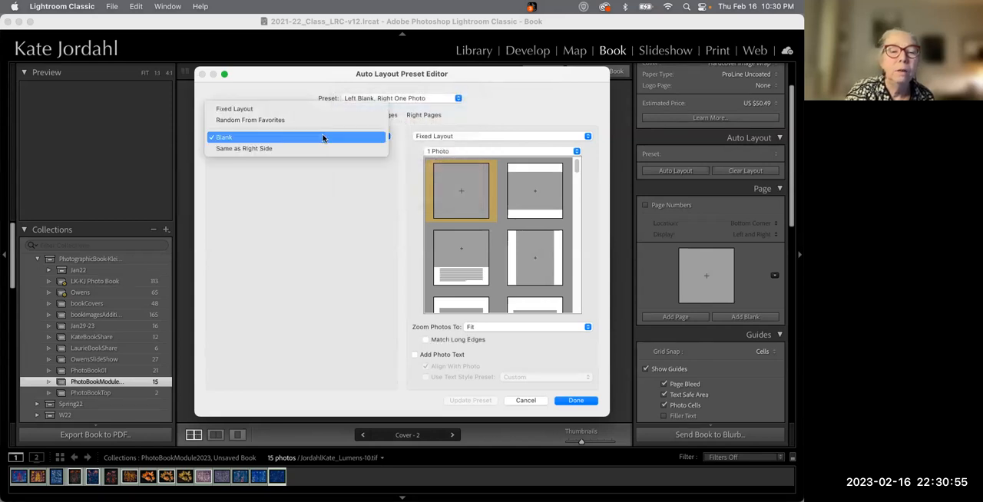
{"action": "left_click", "coordinate": [315, 111]}
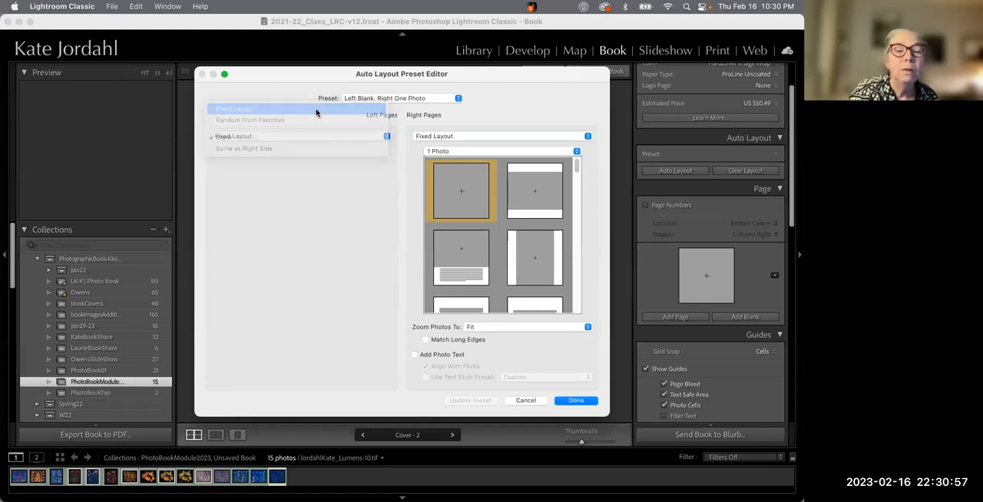
Choose a bordered single-photo layout for the left pages
{"action": "scroll", "coordinate": [292, 253], "scroll_direction": "down", "scroll_amount": 5}
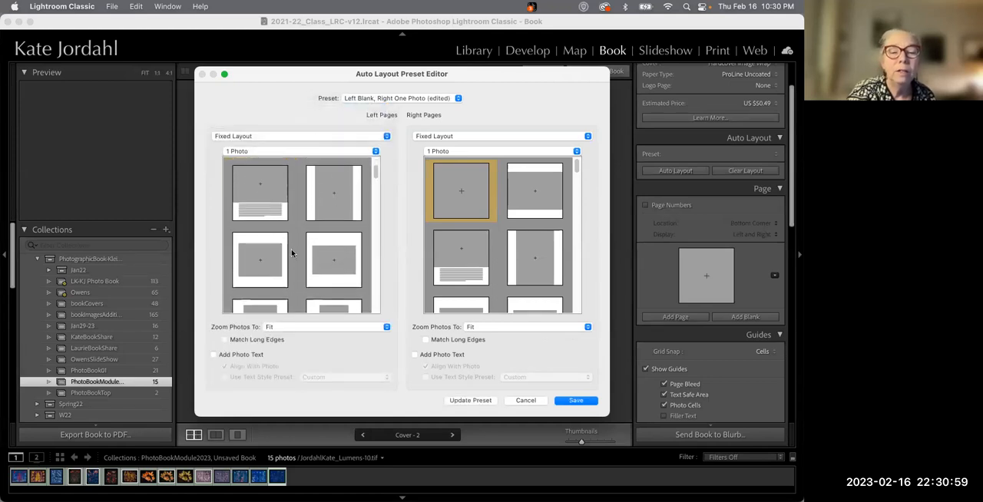
{"action": "scroll", "coordinate": [284, 213], "scroll_direction": "down", "scroll_amount": 3}
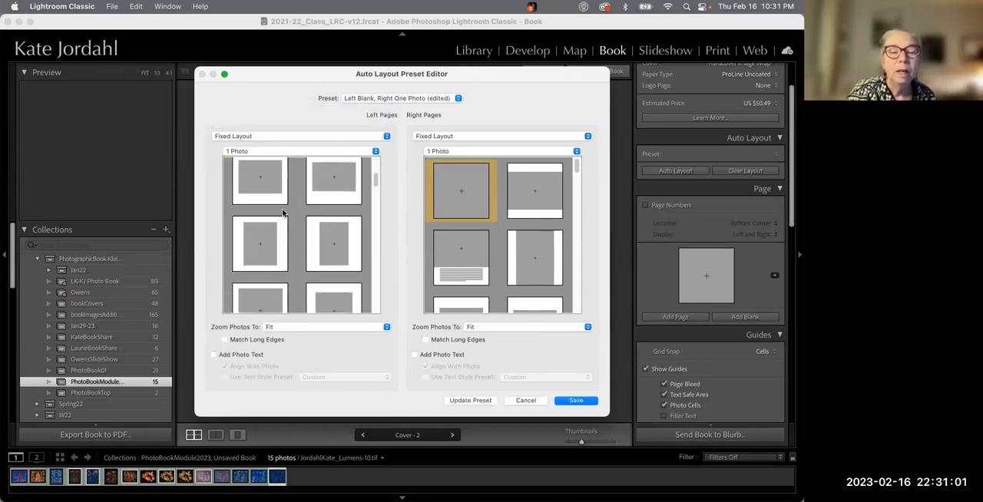
{"action": "scroll", "coordinate": [277, 230], "scroll_direction": "up", "scroll_amount": 2}
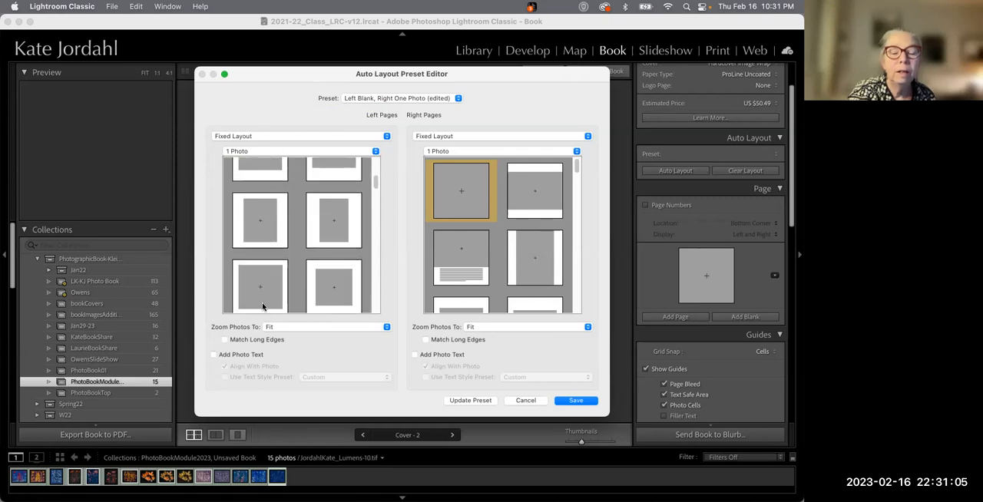
{"action": "scroll", "coordinate": [262, 306], "scroll_direction": "down", "scroll_amount": 1}
{"action": "left_click", "coordinate": [257, 259]}
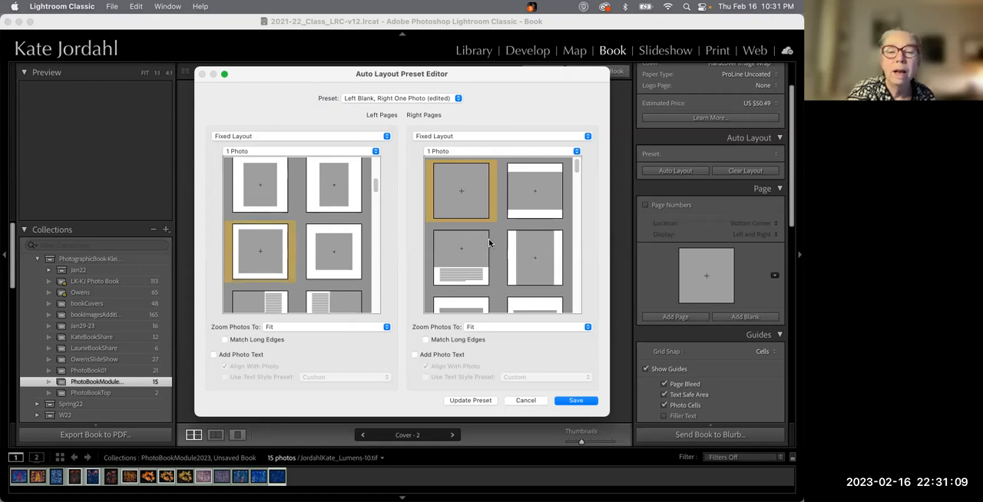
Choose the same bordered single-photo layout for the right pages
{"action": "scroll", "coordinate": [488, 239], "scroll_direction": "down", "scroll_amount": 3}
{"action": "scroll", "coordinate": [489, 243], "scroll_direction": "up", "scroll_amount": 1}
{"action": "left_click", "coordinate": [458, 249]}
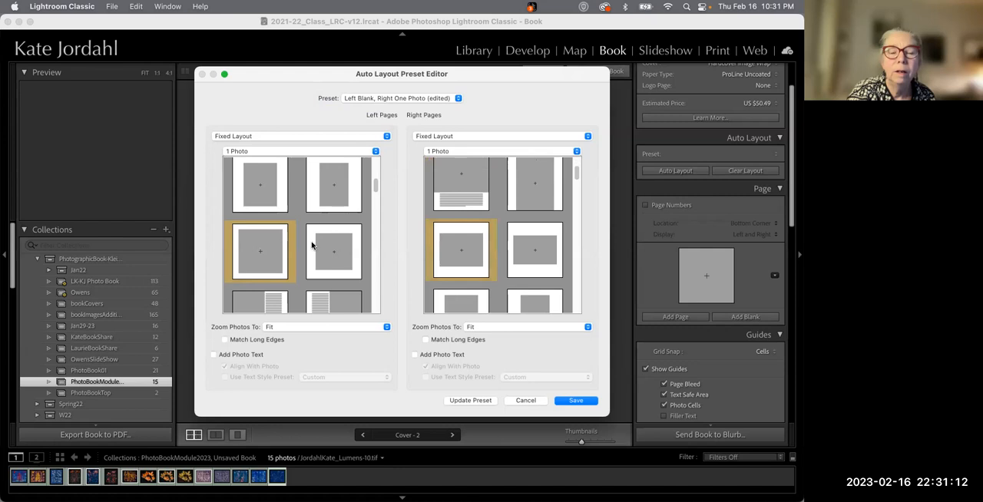
Keep zoom at Fit and turn on Match Long Edges for both left and right pages
{"action": "left_click", "coordinate": [335, 327]}
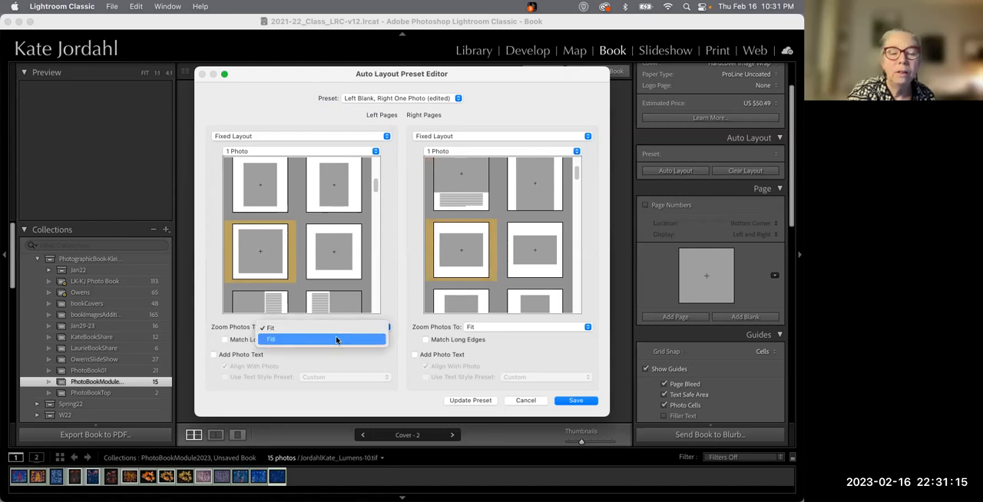
{"action": "left_click", "coordinate": [336, 329]}
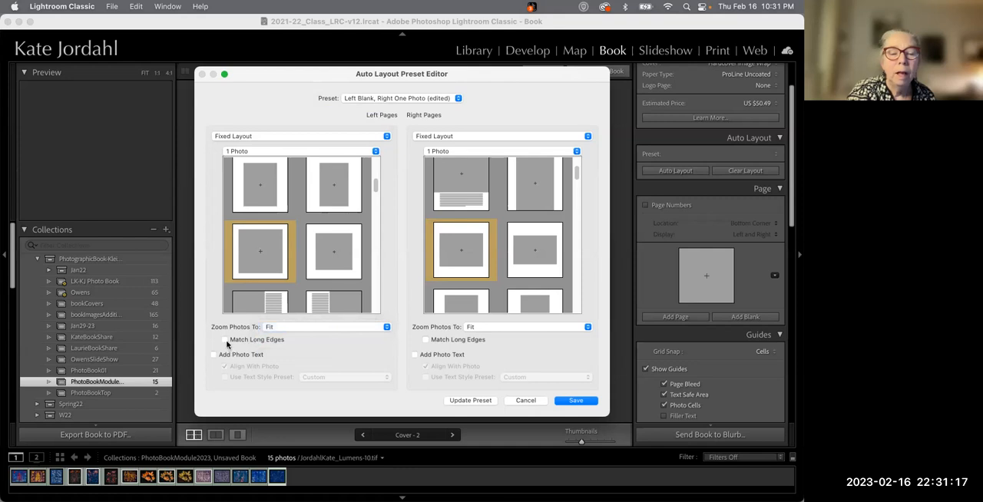
{"action": "left_click", "coordinate": [225, 341]}
{"action": "left_click", "coordinate": [426, 340]}
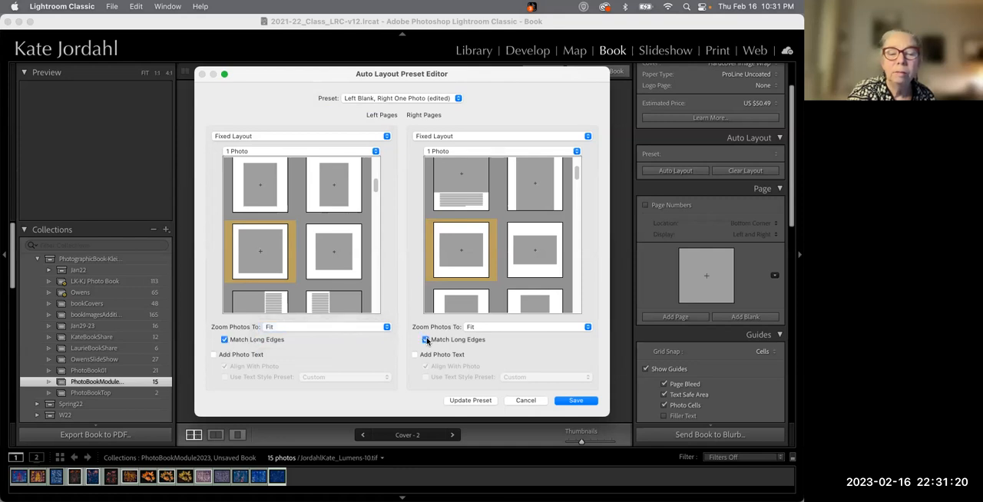
Turn on photo text for both pages and apply the title - sans serif text style preset to right pages
{"action": "left_click", "coordinate": [215, 356]}
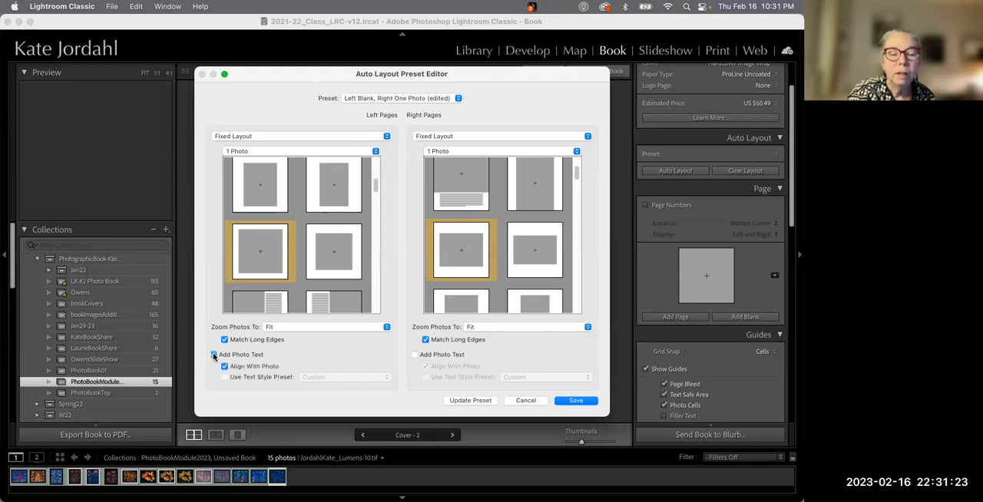
{"action": "left_click", "coordinate": [414, 355]}
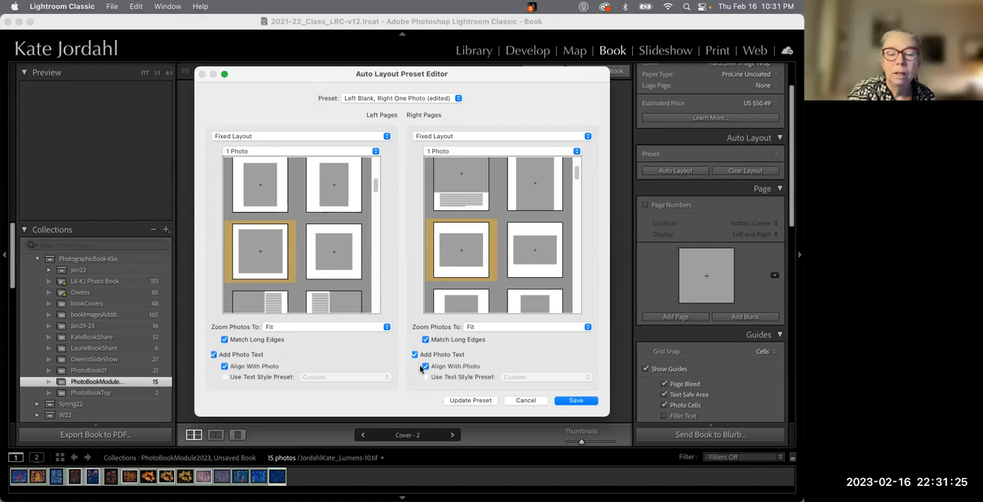
{"action": "left_click", "coordinate": [426, 377]}
{"action": "left_click", "coordinate": [515, 379]}
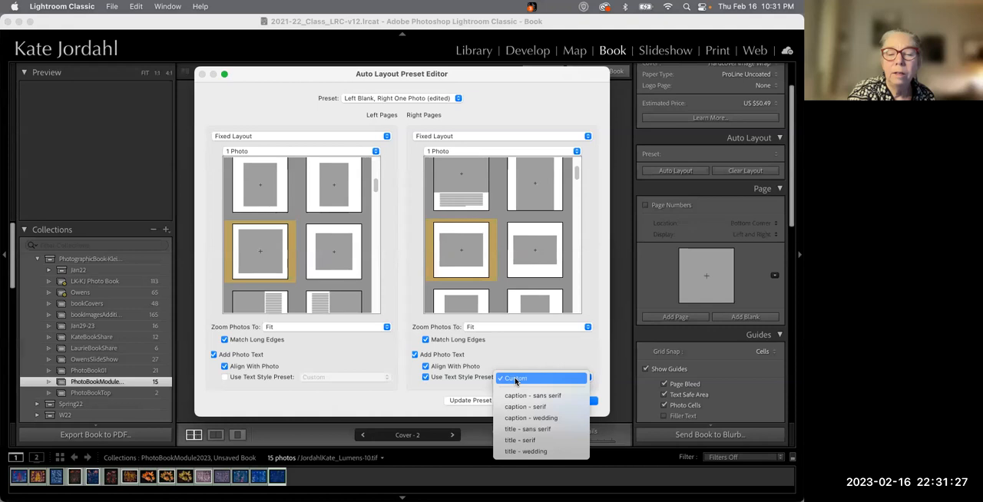
{"action": "left_click", "coordinate": [535, 432]}
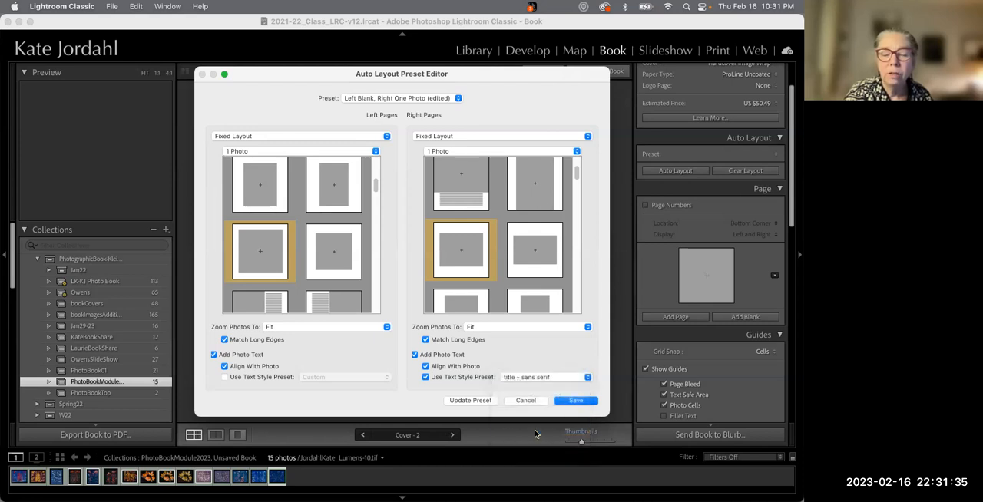
Apply the title - serif text style preset to the left pages' photo text
{"action": "left_click", "coordinate": [225, 377]}
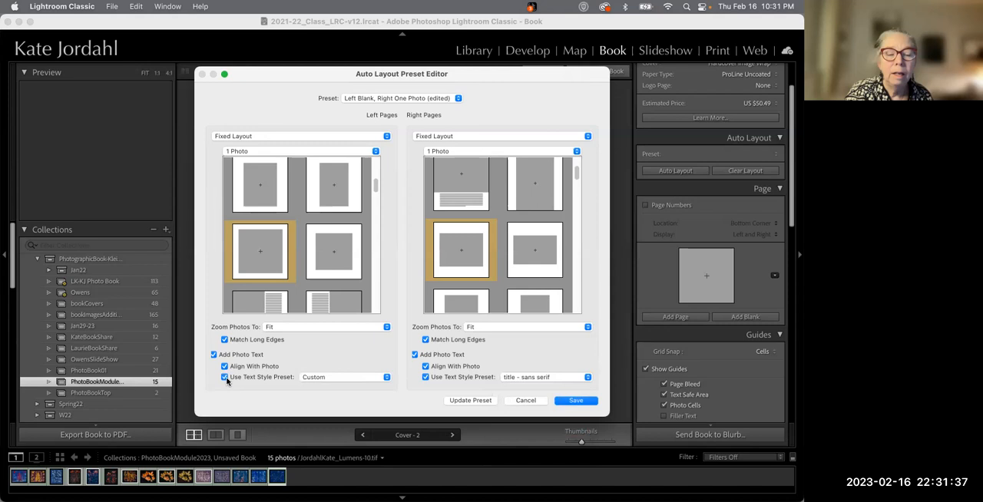
{"action": "left_click", "coordinate": [316, 377]}
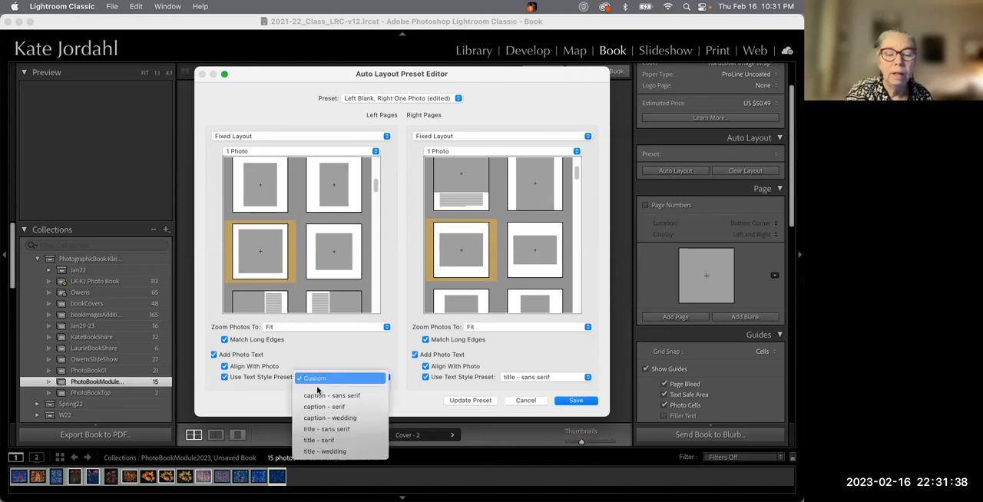
{"action": "left_click", "coordinate": [322, 442]}
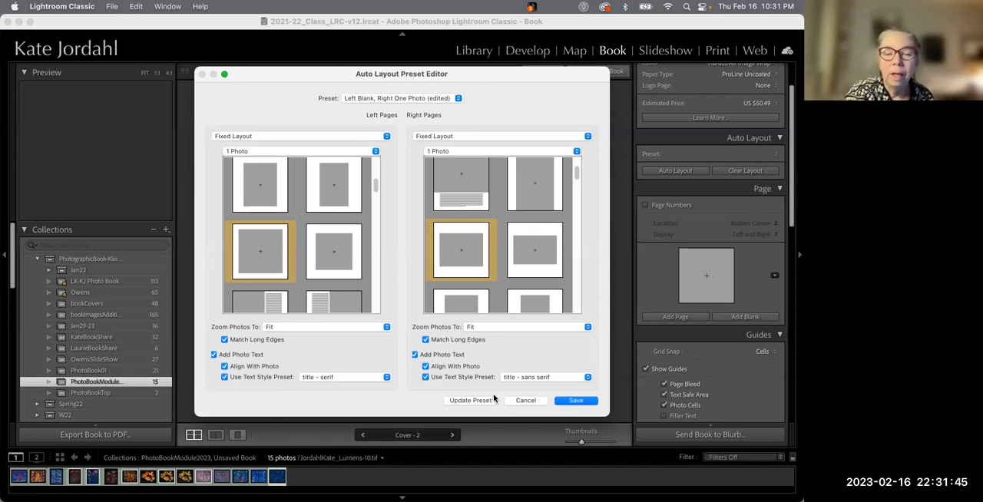
Save the current settings as a new auto layout preset named 1Photo_Fit_R-L-Title
{"action": "left_click", "coordinate": [444, 98]}
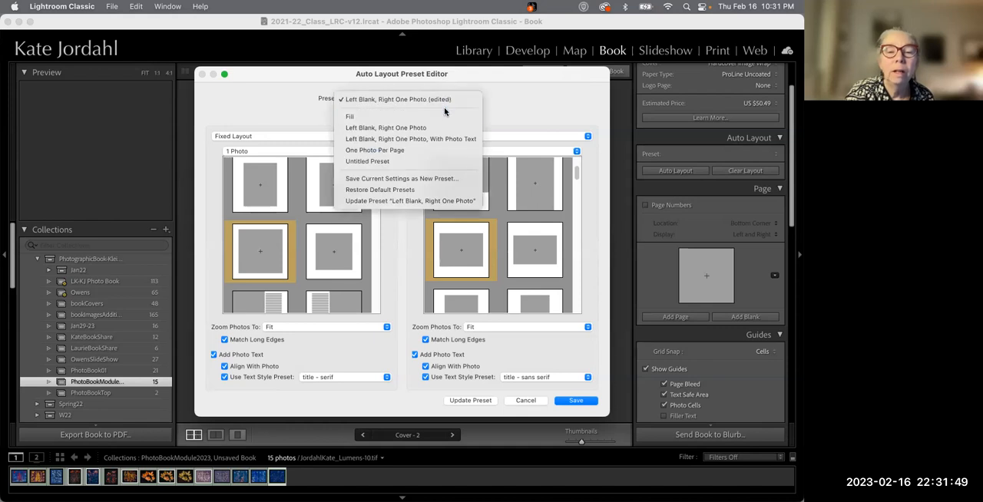
{"action": "left_click", "coordinate": [435, 177]}
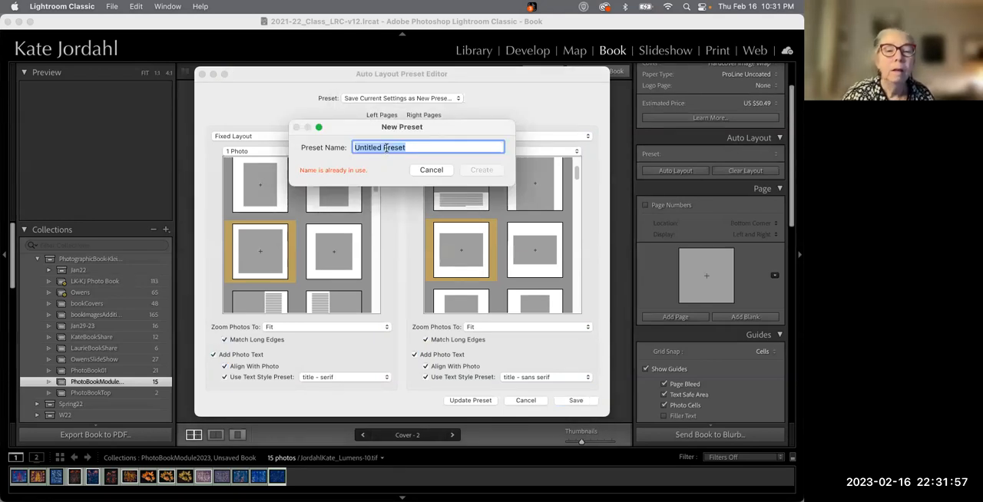
{"action": "type", "text": "I-"}
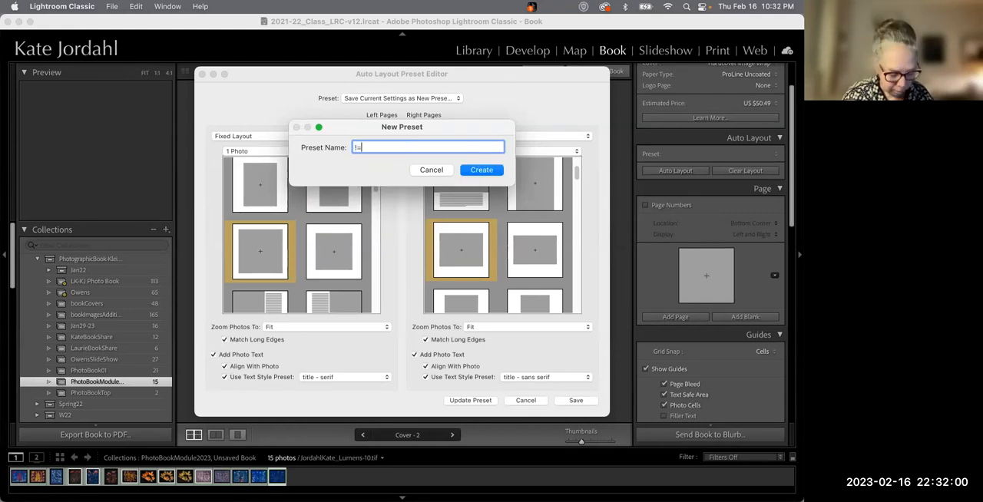
{"action": "key", "text": "BackSpace"}
{"action": "type", "text": "1"}
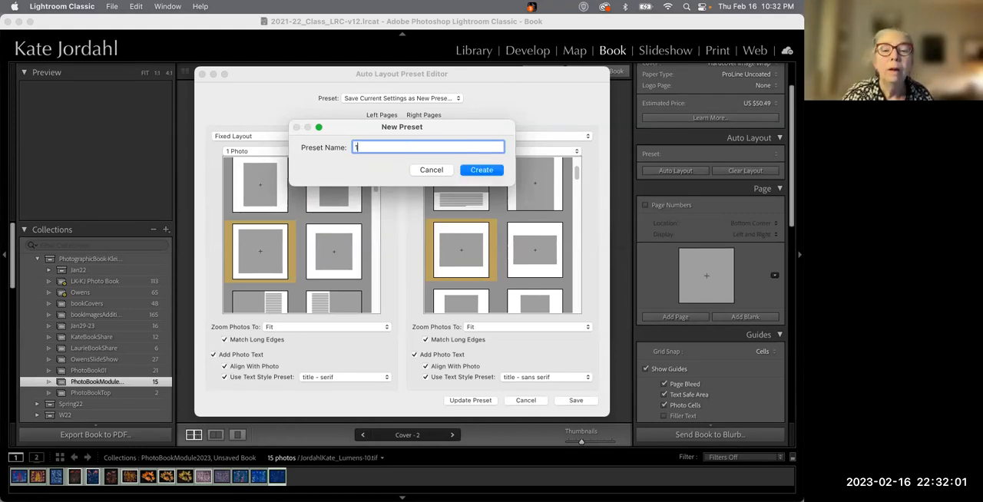
{"action": "type", "text": "Photo_Fit_"}
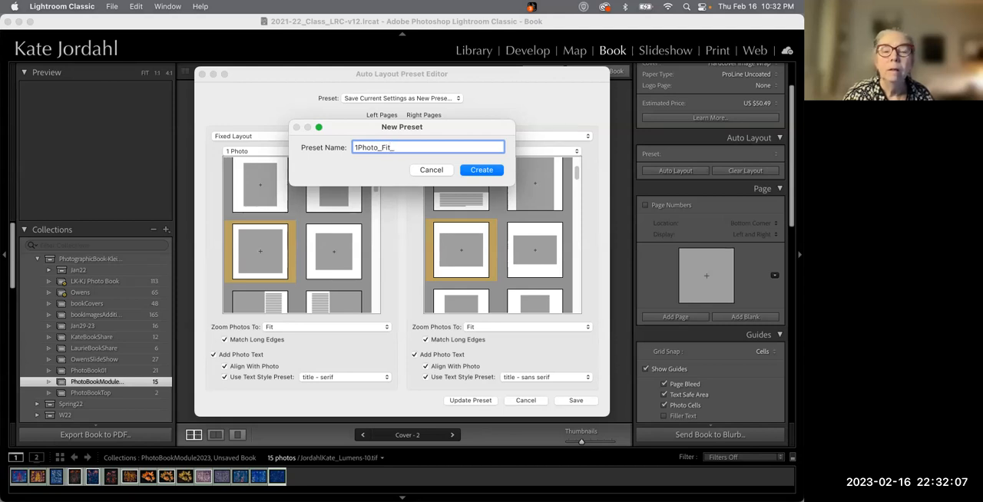
{"action": "type", "text": "R-L"}
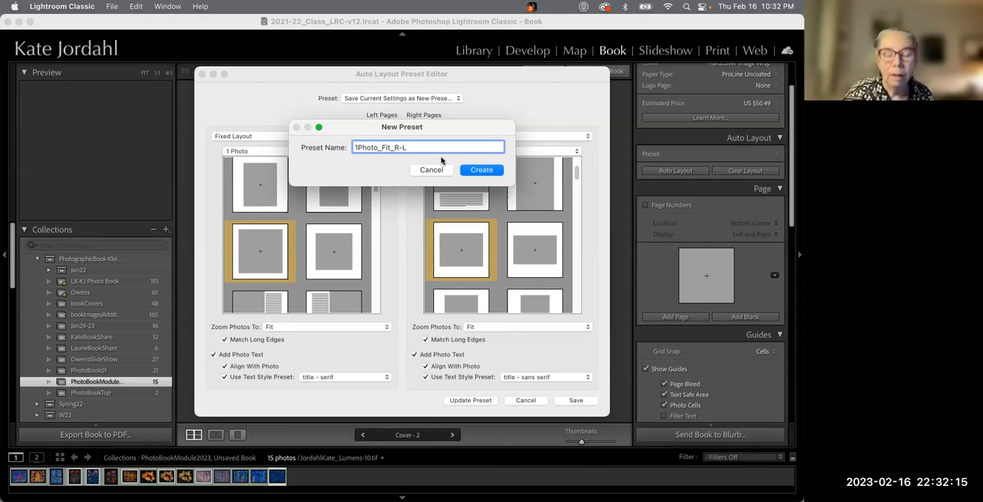
{"action": "type", "text": "-Title"}
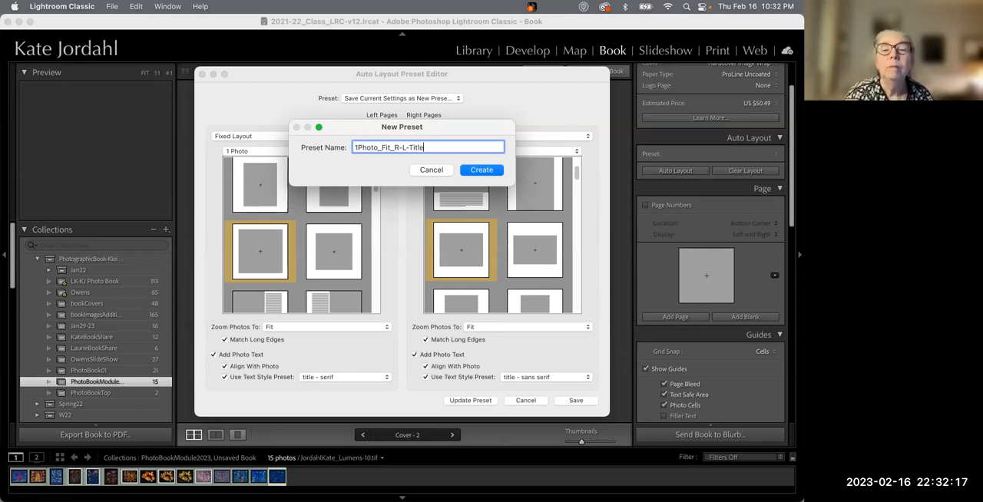
{"action": "left_click", "coordinate": [481, 170]}
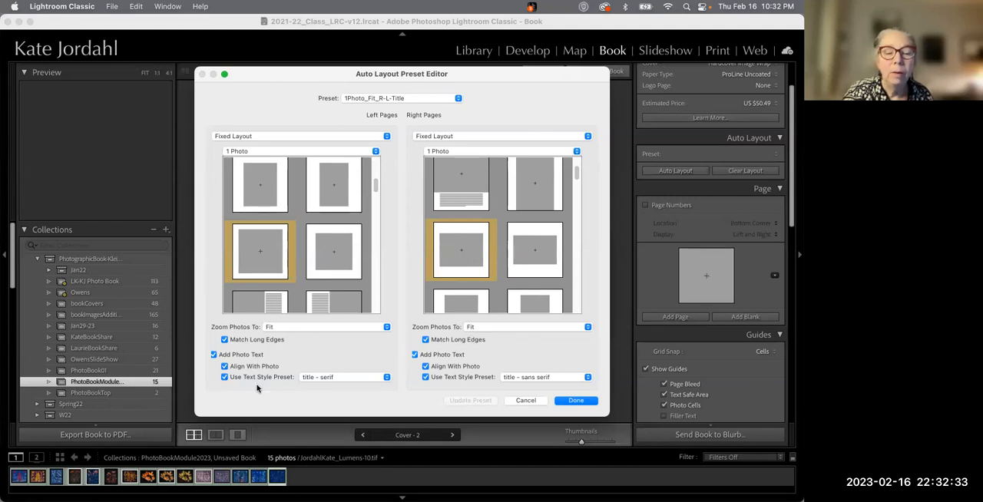
Close the preset editor and run Auto Layout with the 1Photo_Fit_R-L-Title preset
{"action": "left_click", "coordinate": [575, 402]}
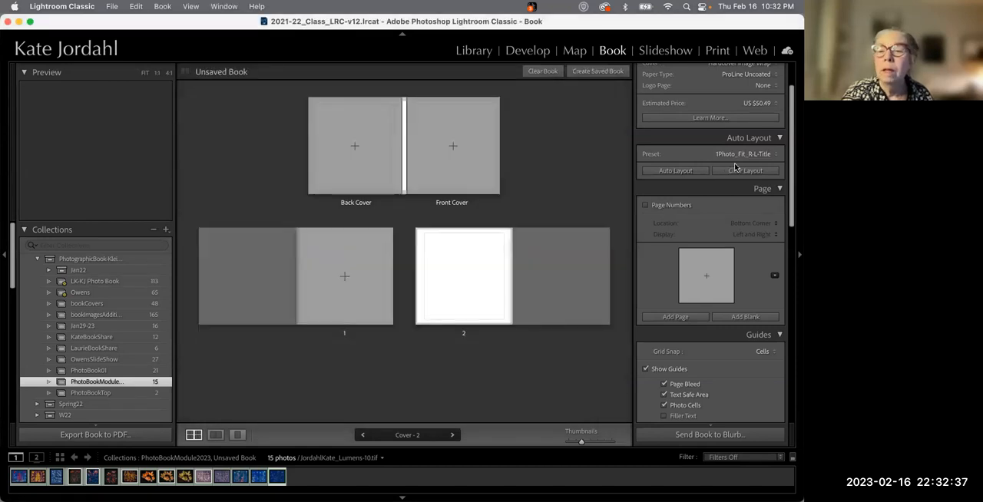
{"action": "left_click", "coordinate": [675, 170]}
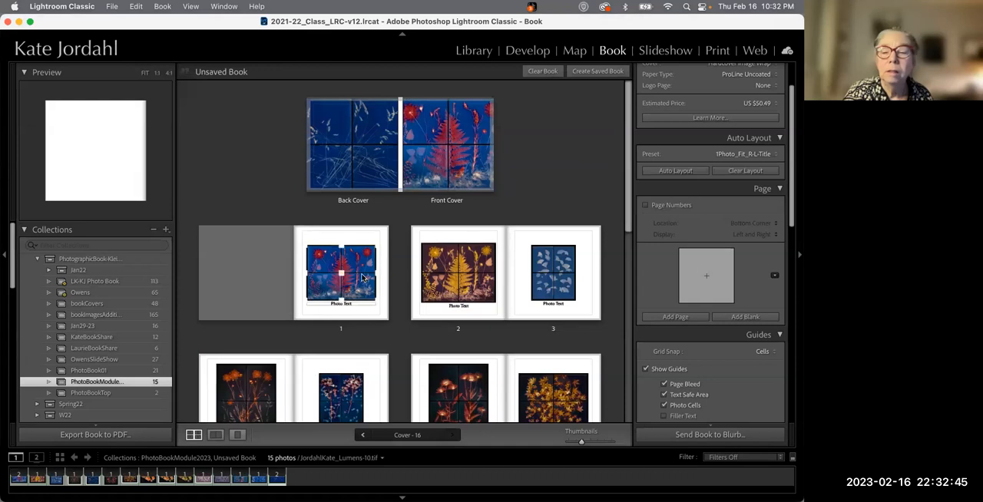
Scroll through the settings panels and the book pages to review the automatic layout
{"action": "scroll", "coordinate": [700, 287], "scroll_direction": "down", "scroll_amount": 5}
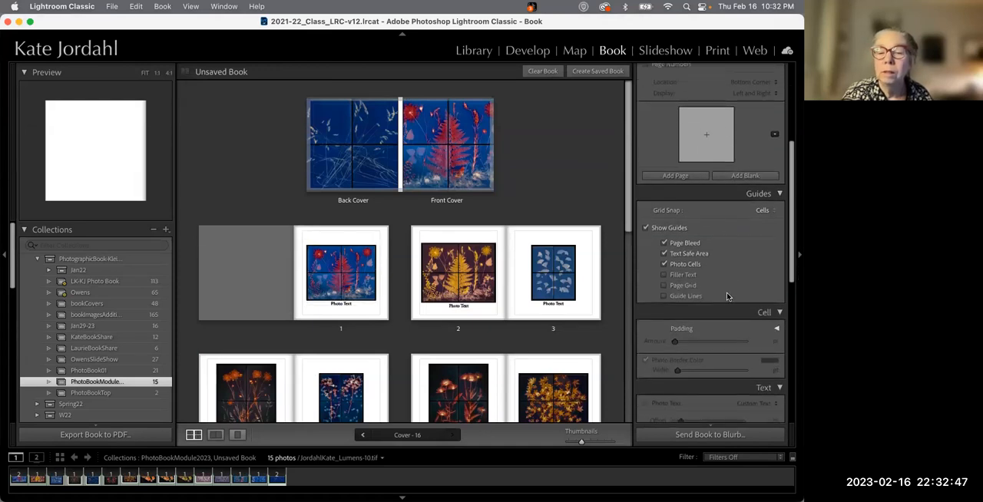
{"action": "scroll", "coordinate": [699, 287], "scroll_direction": "down", "scroll_amount": 10}
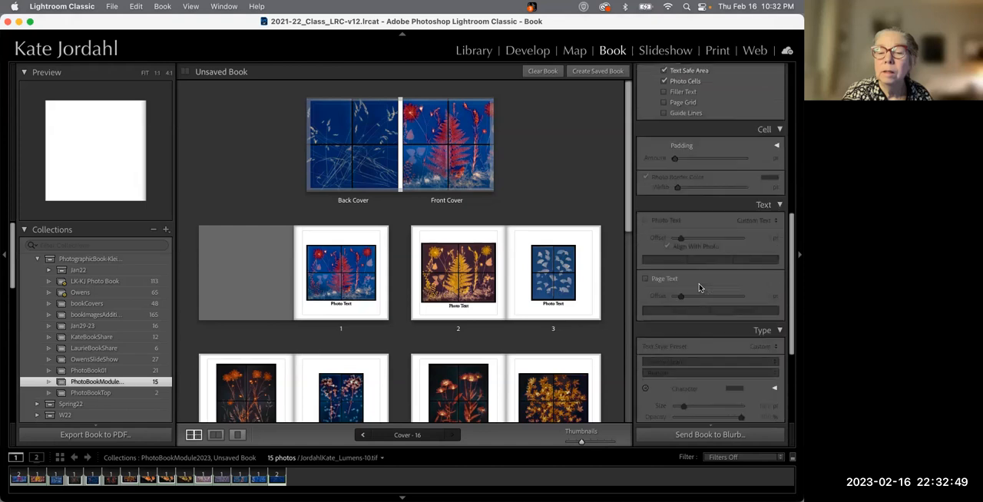
{"action": "scroll", "coordinate": [699, 287], "scroll_direction": "up", "scroll_amount": 15}
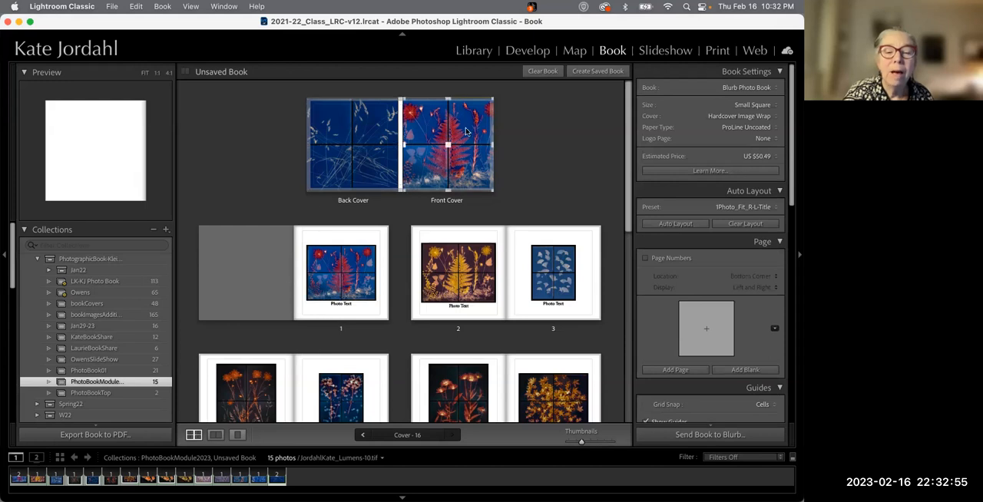
{"action": "scroll", "coordinate": [331, 276], "scroll_direction": "down", "scroll_amount": 10}
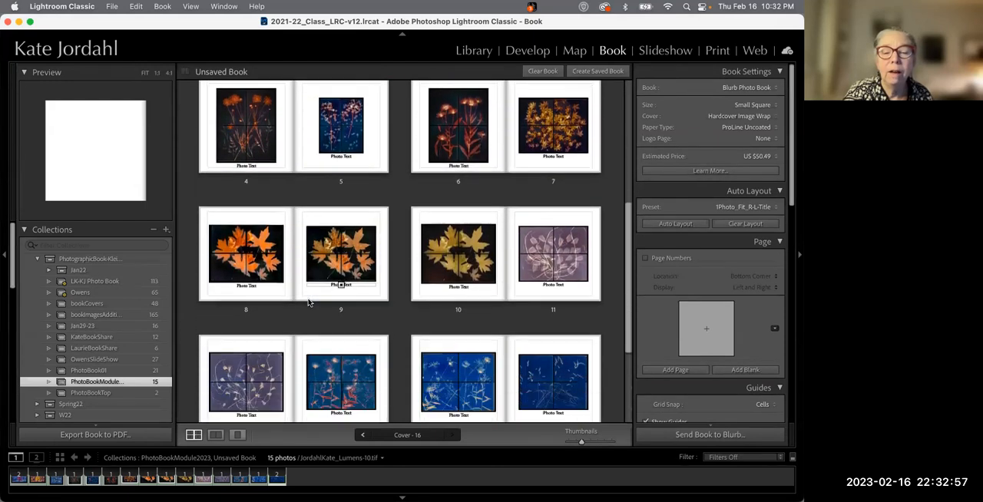
Open the spread with pages 14 and 15 in single view and inspect the photo text captions on both pages
{"action": "left_click", "coordinate": [216, 435]}
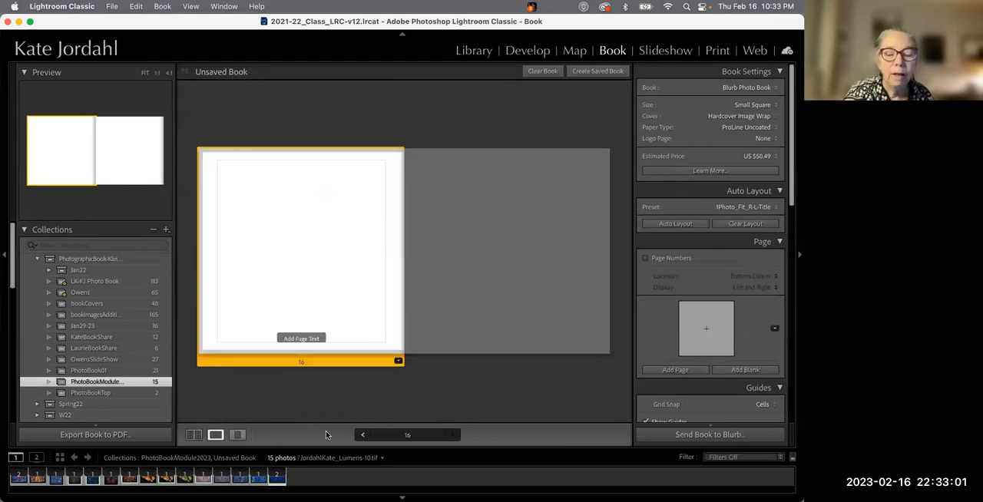
{"action": "left_click", "coordinate": [364, 435]}
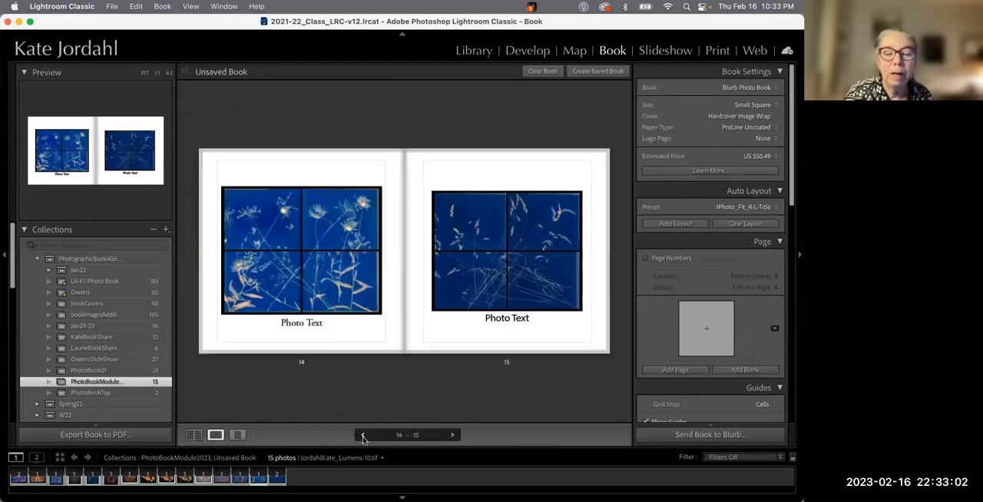
{"action": "double_click", "coordinate": [289, 322]}
{"action": "left_click", "coordinate": [330, 321]}
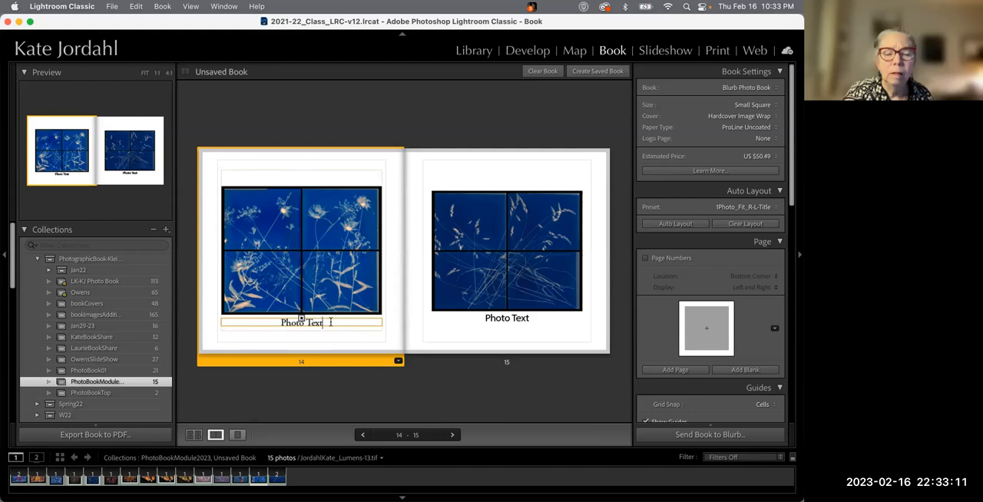
{"action": "left_click", "coordinate": [478, 323]}
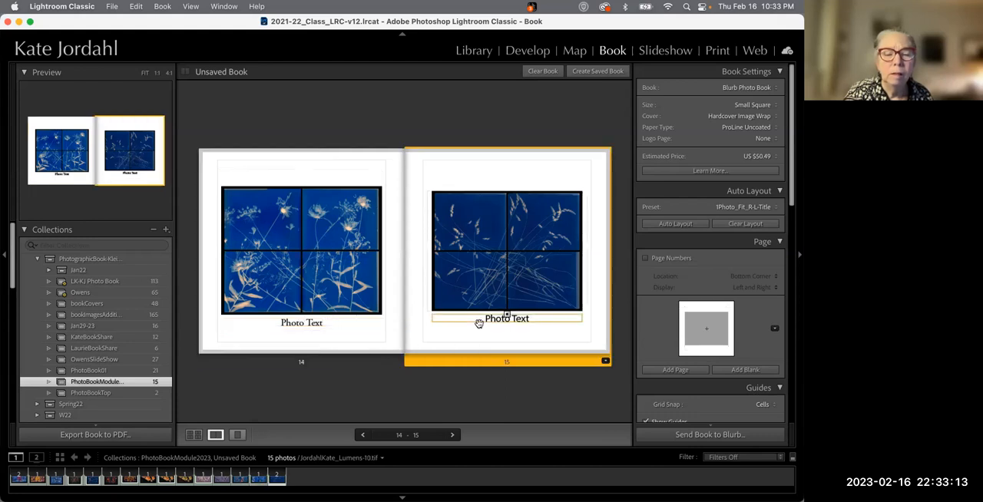
Edit the auto layout preset, setting the left pages' photo text style preset to title - sans serif
{"action": "left_click", "coordinate": [735, 207]}
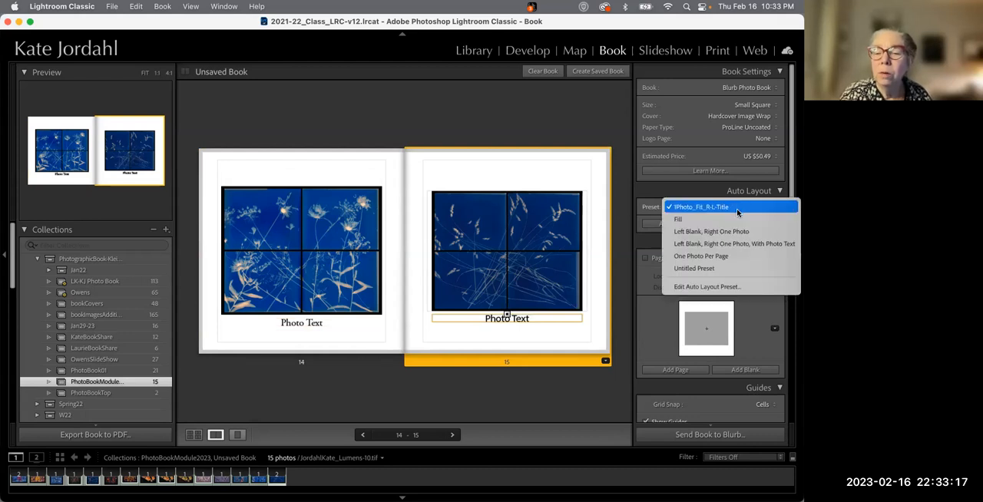
{"action": "left_click", "coordinate": [708, 286]}
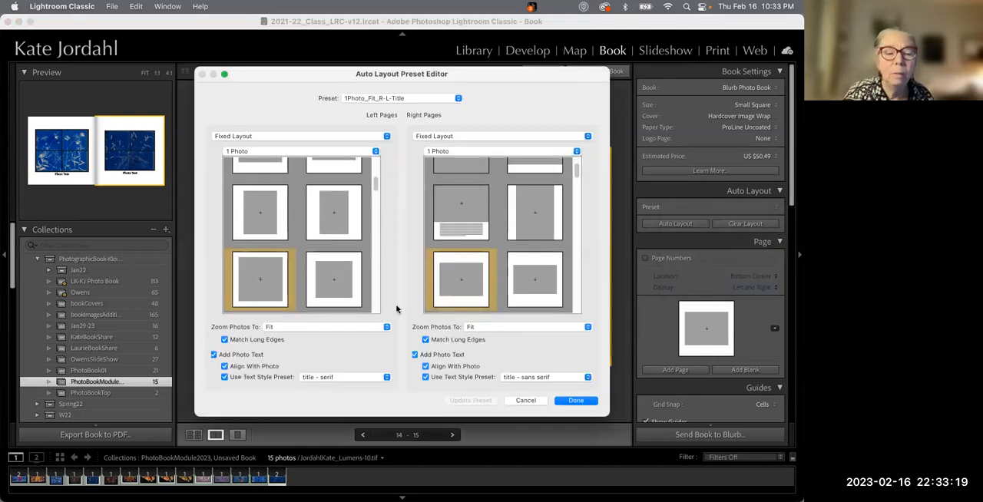
{"action": "left_click", "coordinate": [338, 380]}
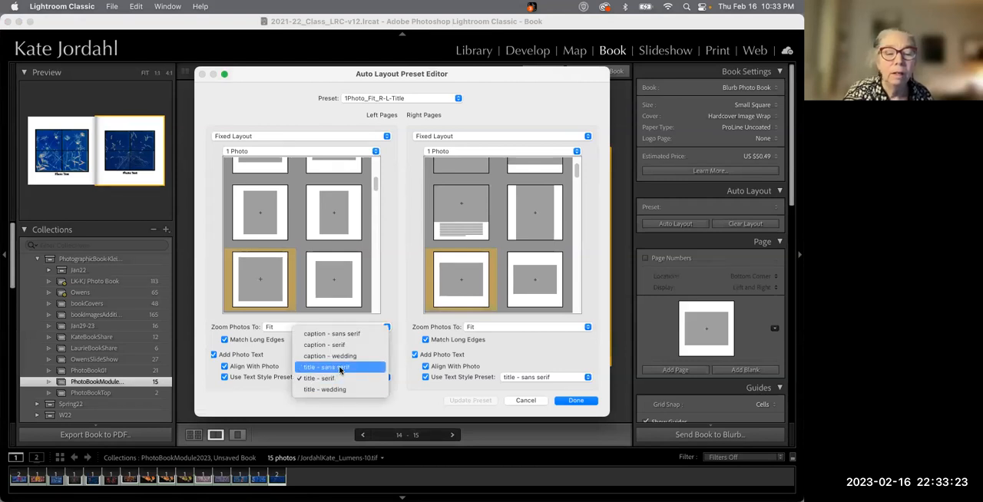
{"action": "left_click", "coordinate": [341, 367]}
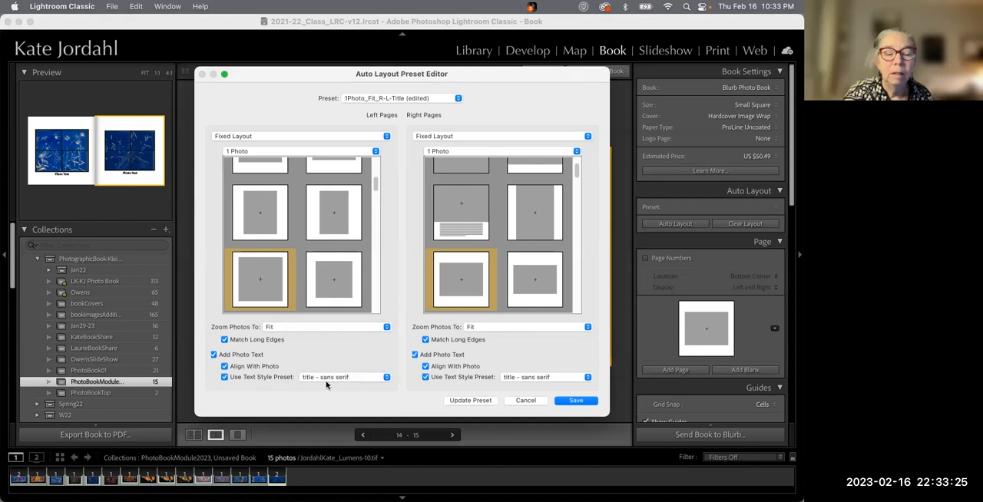
{"action": "left_click", "coordinate": [365, 380]}
{"action": "left_click", "coordinate": [365, 379]}
{"action": "scroll", "coordinate": [341, 189], "scroll_direction": "up", "scroll_amount": 1}
{"action": "scroll", "coordinate": [341, 189], "scroll_direction": "down", "scroll_amount": 3}
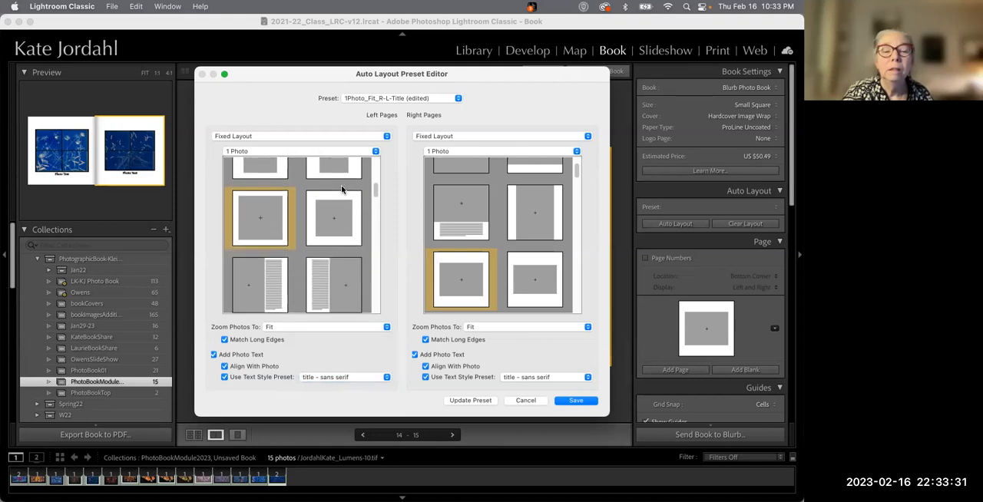
Update the 1Photo_Fit_R-L-Title preset with the changed text style instead of saving a new preset
{"action": "left_click", "coordinate": [569, 401]}
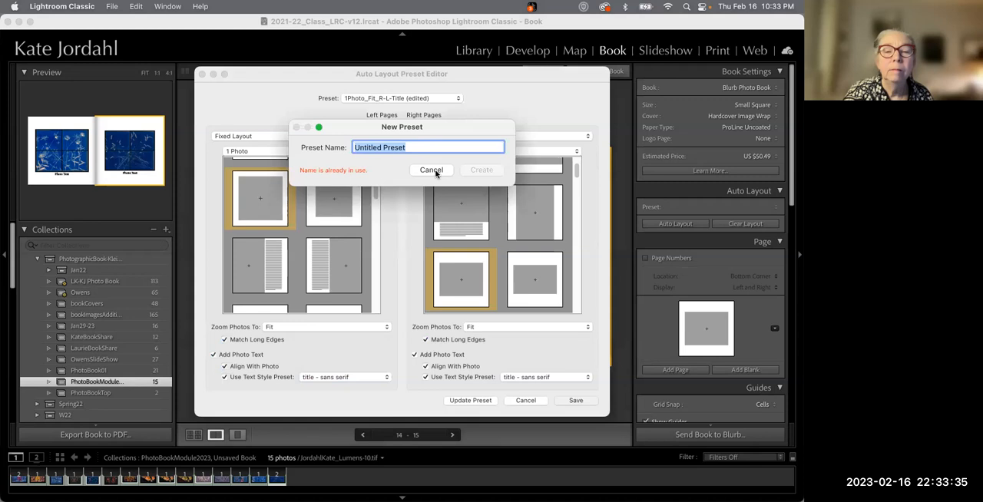
{"action": "left_click", "coordinate": [431, 170]}
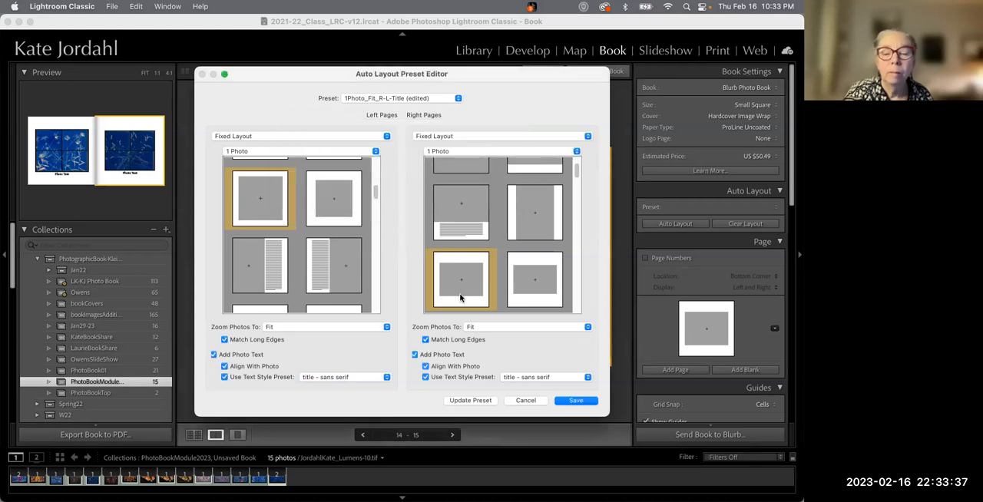
{"action": "left_click", "coordinate": [471, 401]}
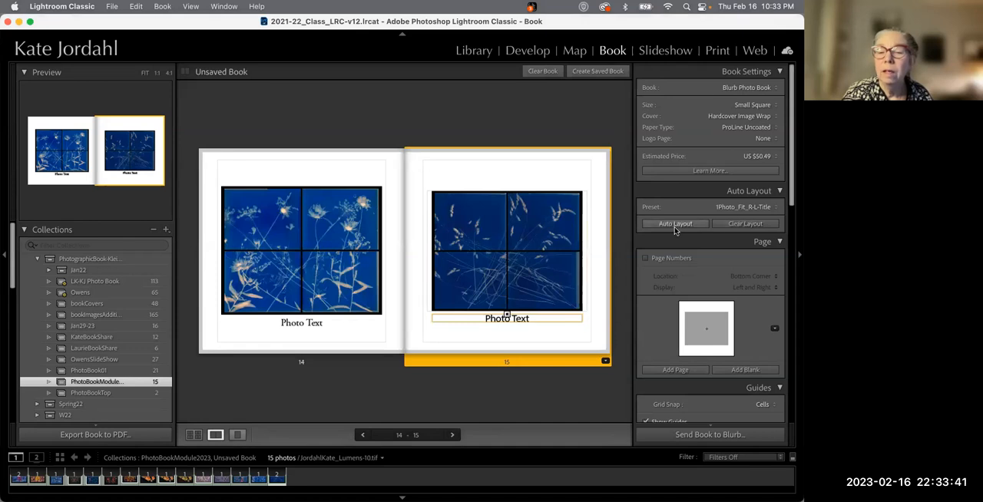
Clear the book layout and rerun Auto Layout with the updated preset, then check the captions on page 14
{"action": "left_click", "coordinate": [745, 223]}
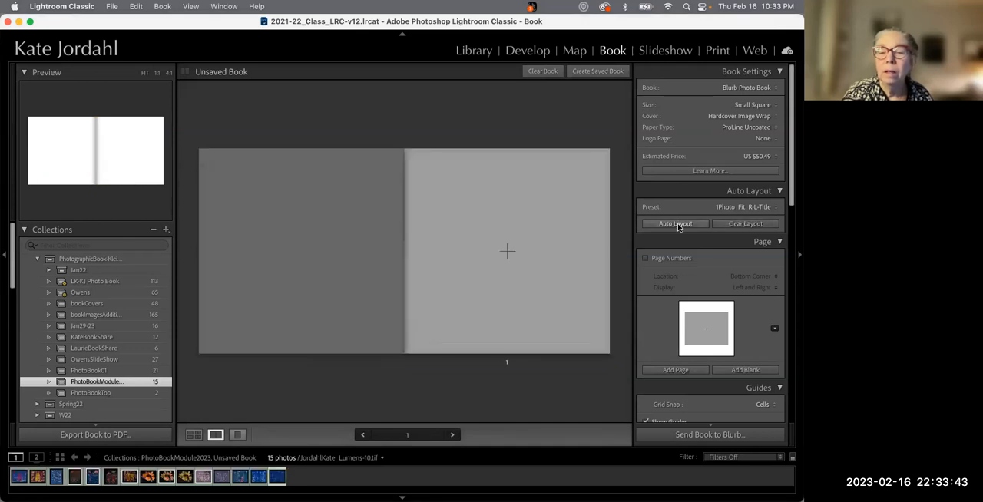
{"action": "left_click", "coordinate": [676, 223]}
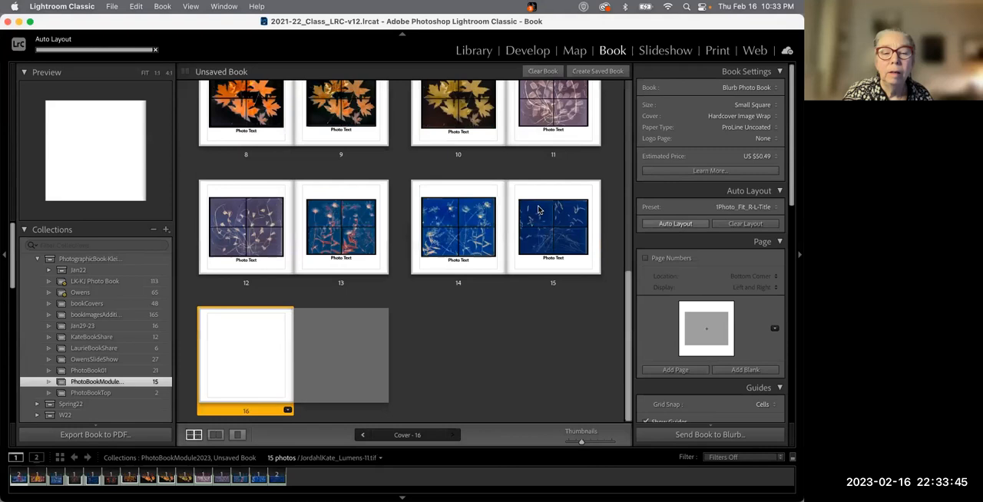
{"action": "left_click", "coordinate": [433, 221]}
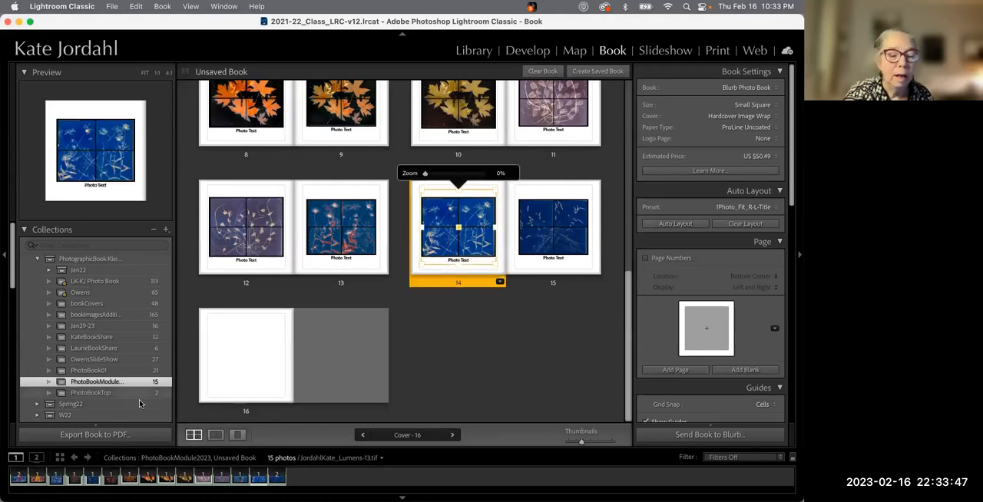
{"action": "left_click", "coordinate": [216, 434]}
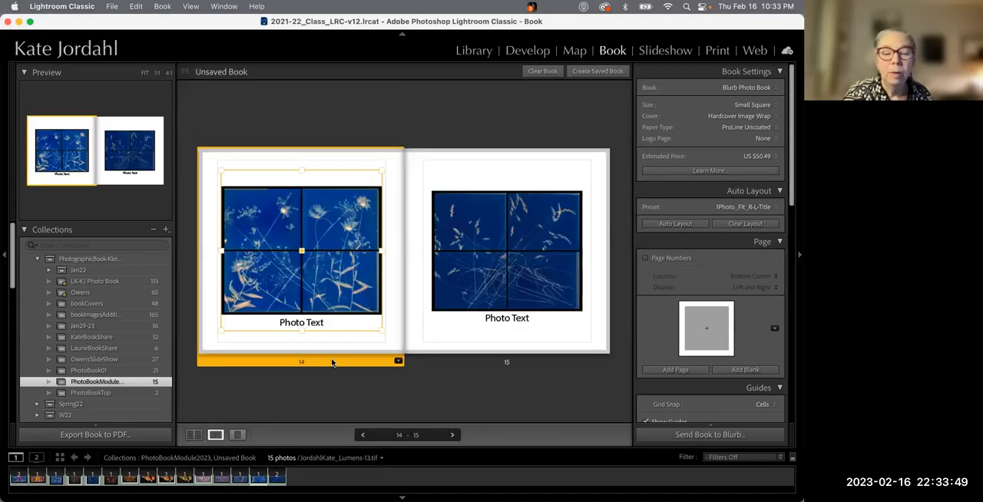
{"action": "left_click", "coordinate": [319, 322]}
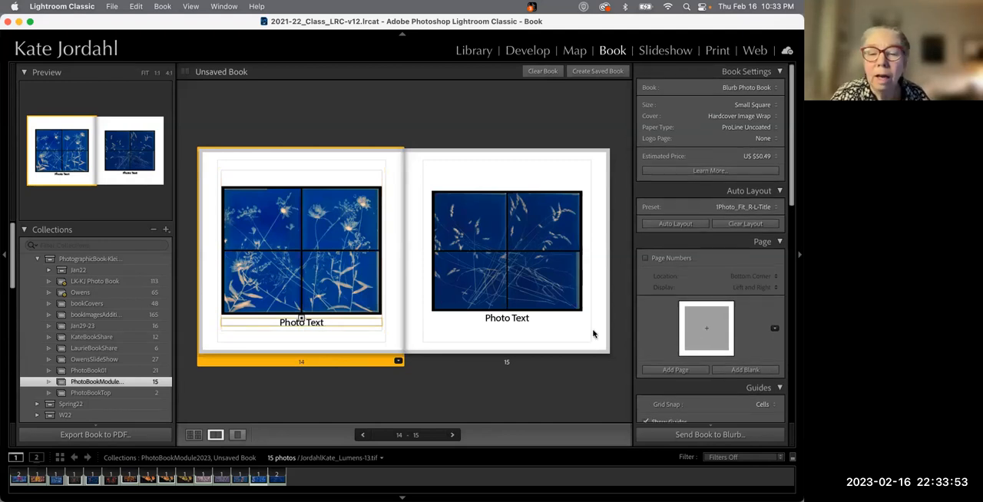
Turn on page numbers in the bottom corner, displayed on right pages only
{"action": "left_click", "coordinate": [645, 259]}
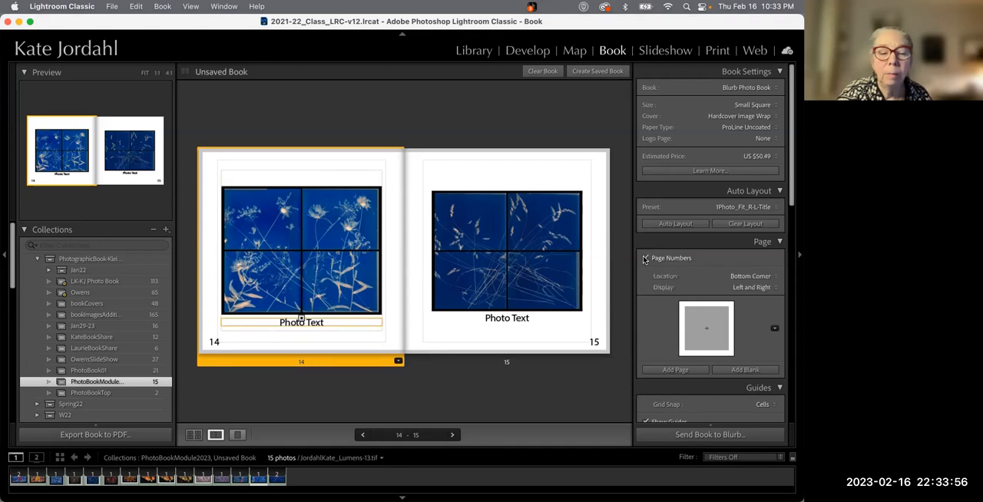
{"action": "left_click", "coordinate": [754, 277]}
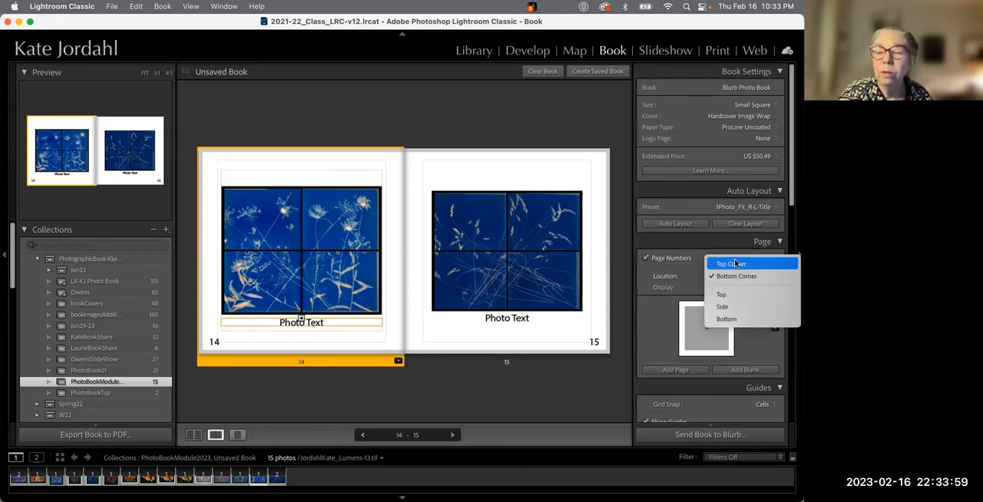
{"action": "left_click", "coordinate": [735, 264]}
{"action": "left_click", "coordinate": [746, 277]}
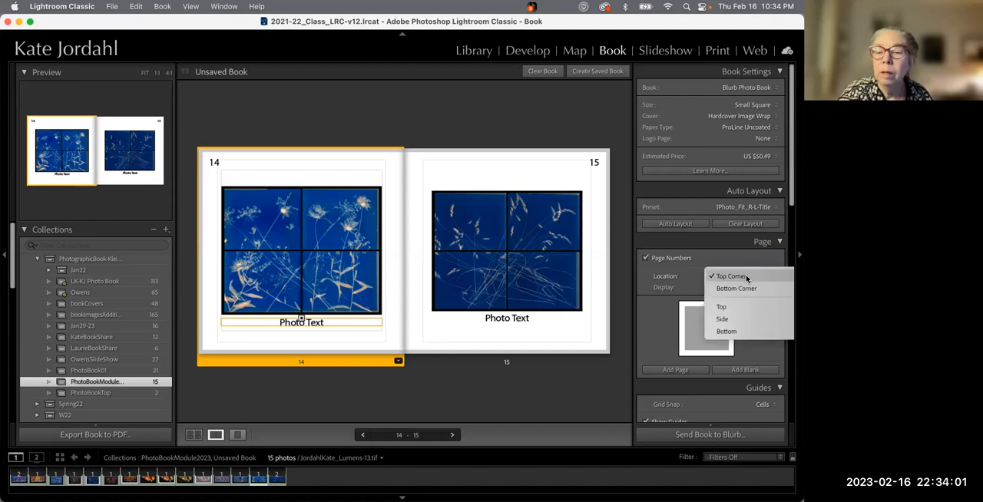
{"action": "left_click", "coordinate": [745, 289]}
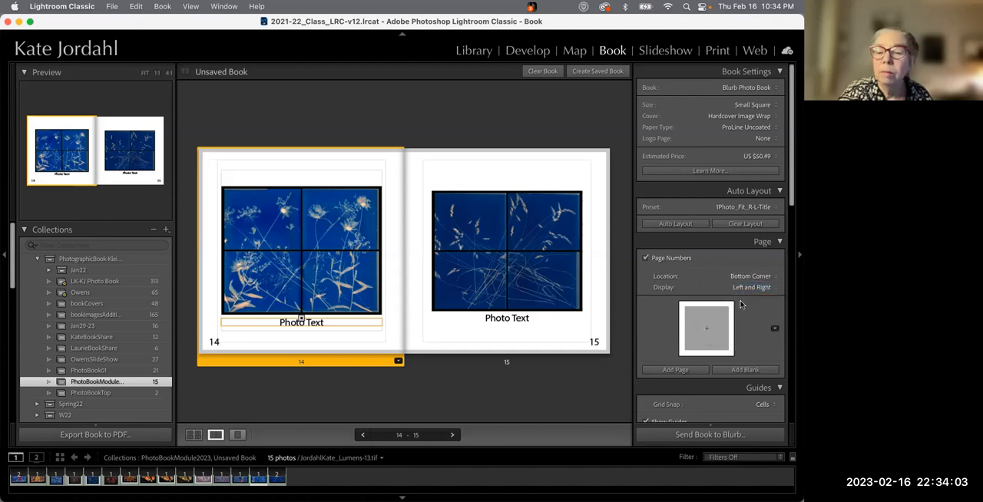
{"action": "left_click", "coordinate": [745, 289]}
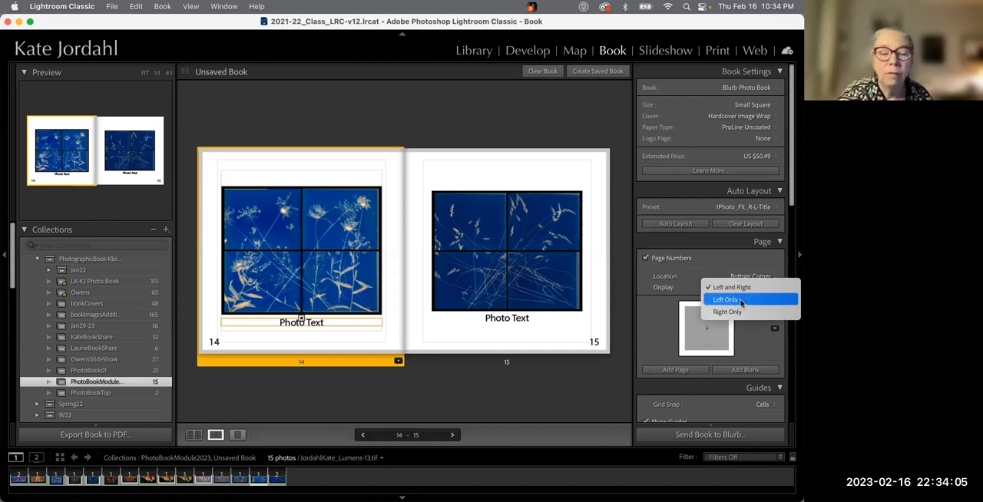
{"action": "left_click", "coordinate": [741, 302]}
{"action": "left_click", "coordinate": [747, 290]}
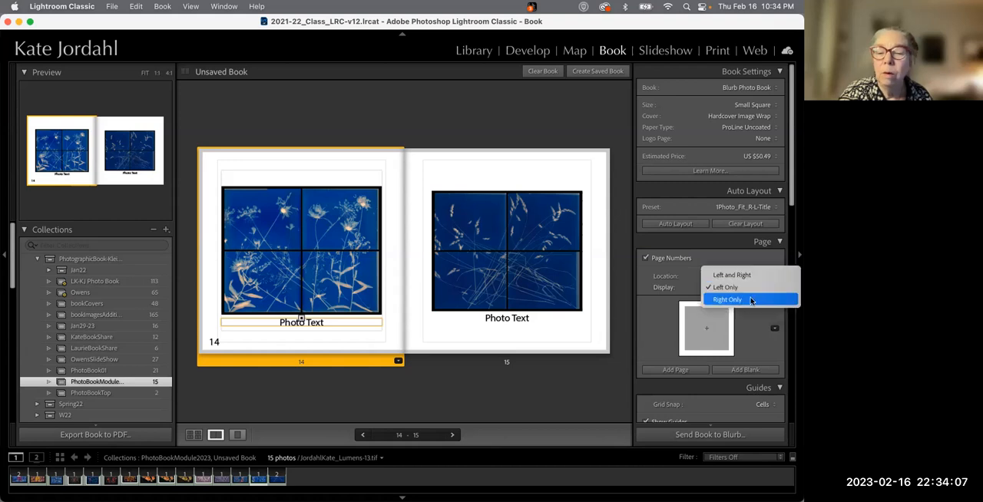
{"action": "left_click", "coordinate": [751, 300]}
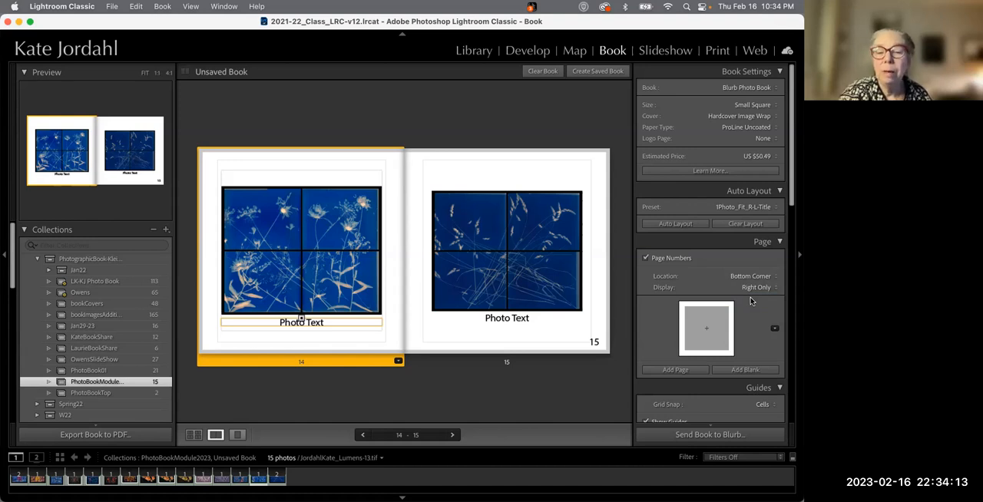
Select the page number on page 15 and reduce its font size to 11.2 pt
{"action": "scroll", "coordinate": [710, 337], "scroll_direction": "down", "scroll_amount": 10}
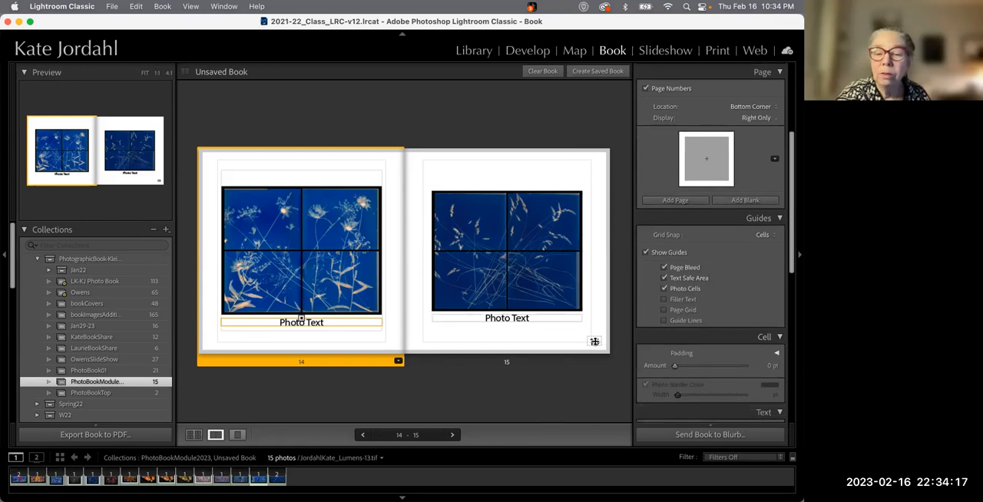
{"action": "left_click", "coordinate": [596, 342]}
{"action": "scroll", "coordinate": [690, 357], "scroll_direction": "down", "scroll_amount": 10}
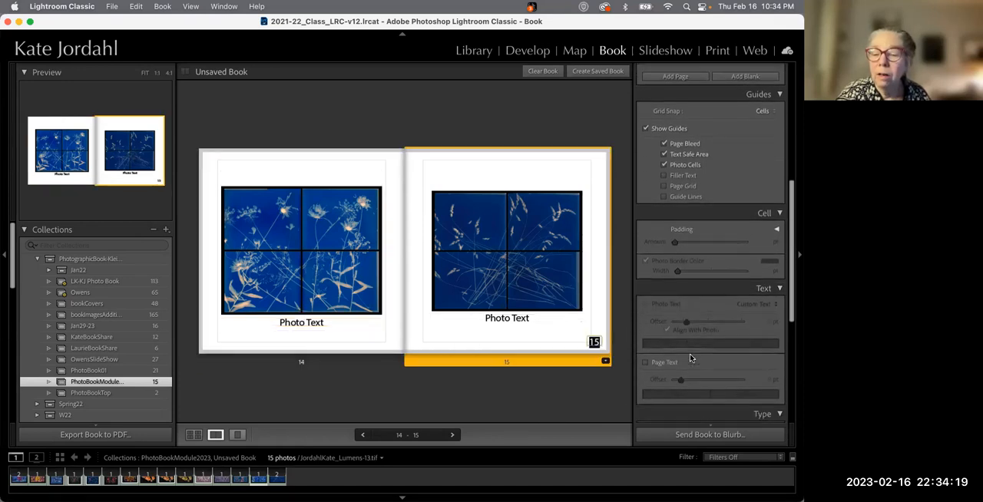
{"action": "scroll", "coordinate": [689, 359], "scroll_direction": "down", "scroll_amount": 3}
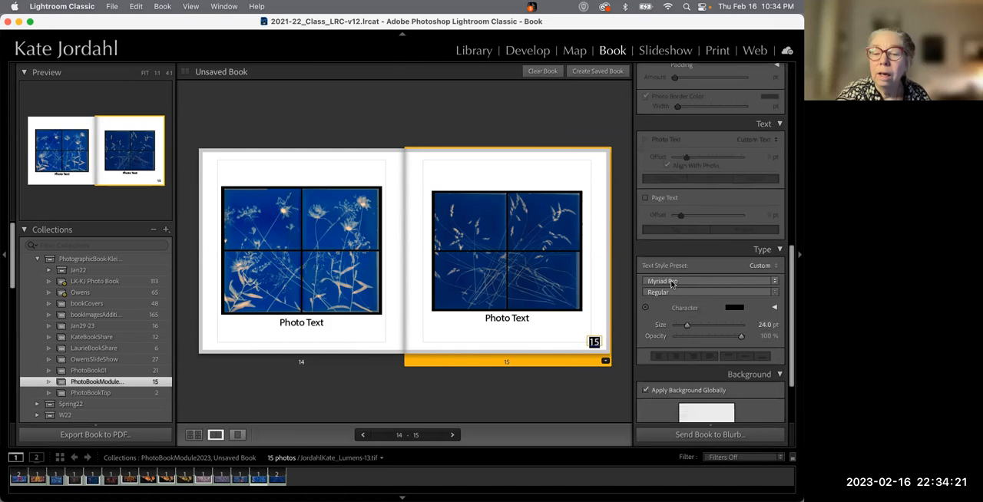
{"action": "left_click_drag", "start_coordinate": [688, 328], "coordinate": [681, 327]}
{"action": "scroll", "coordinate": [703, 338], "scroll_direction": "down", "scroll_amount": 3}
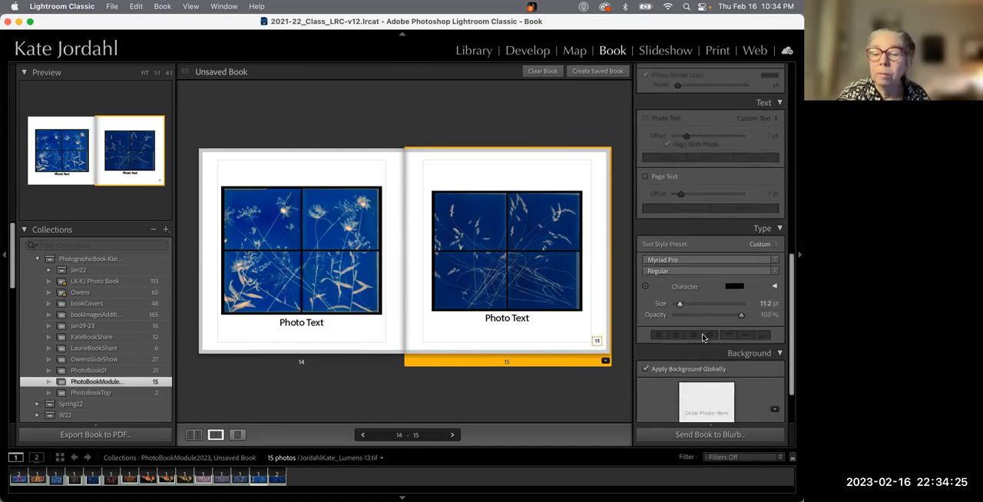
Try adding page text to page 15, then turn page text off again
{"action": "scroll", "coordinate": [687, 349], "scroll_direction": "up", "scroll_amount": 1}
{"action": "scroll", "coordinate": [687, 350], "scroll_direction": "down", "scroll_amount": 1}
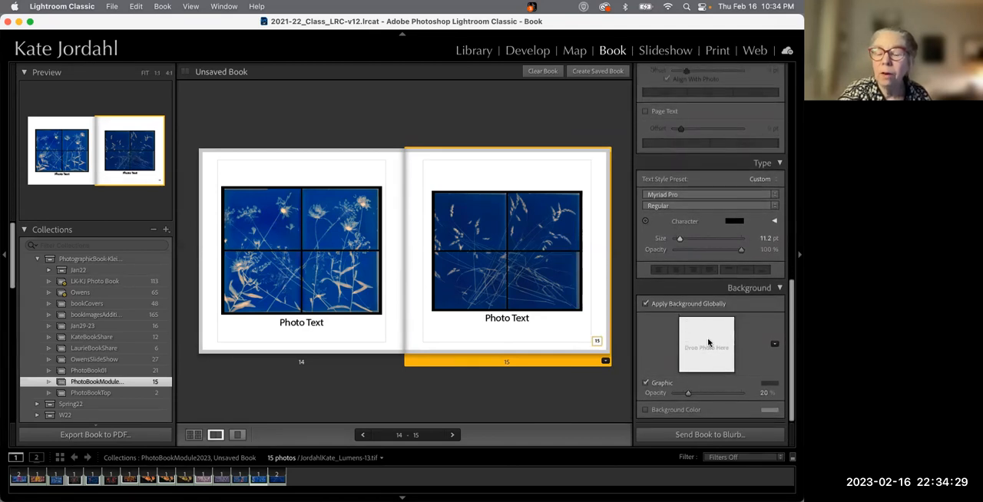
{"action": "scroll", "coordinate": [658, 334], "scroll_direction": "up", "scroll_amount": 6}
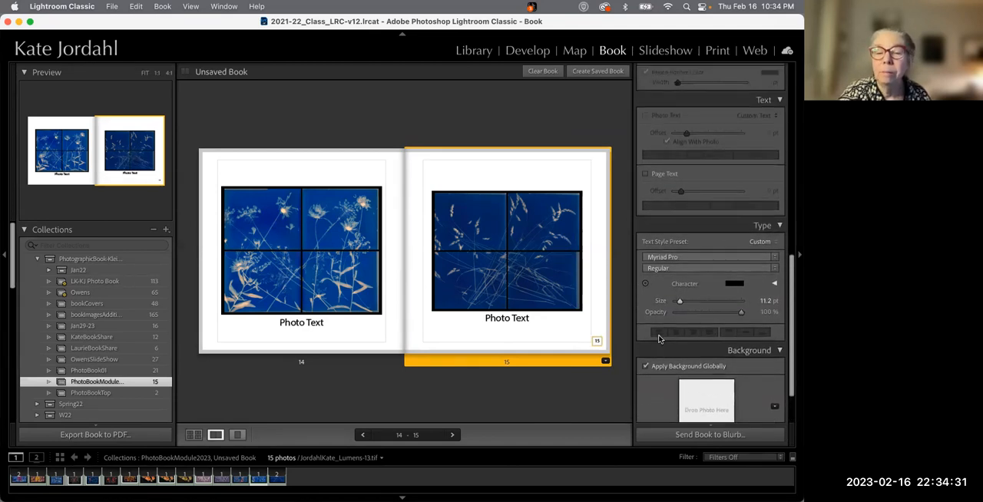
{"action": "scroll", "coordinate": [658, 339], "scroll_direction": "up", "scroll_amount": 2}
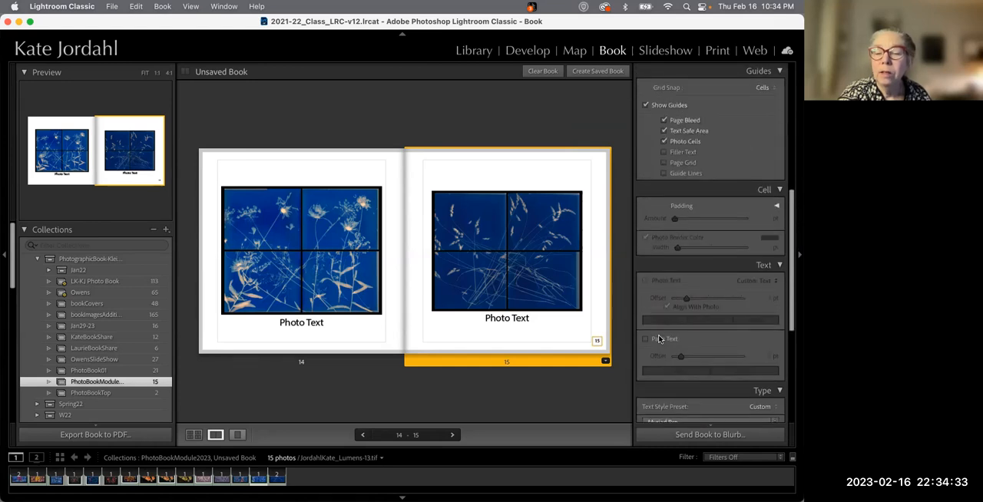
{"action": "left_click", "coordinate": [645, 339]}
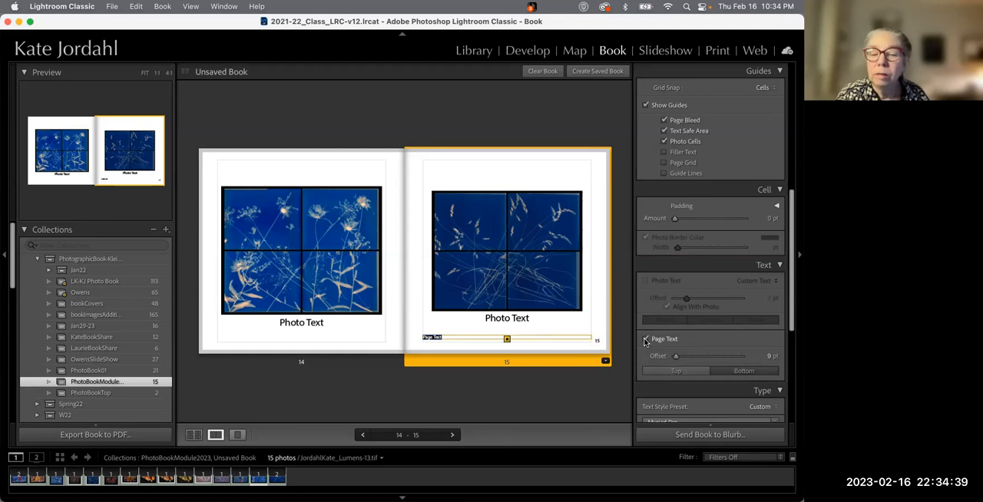
{"action": "left_click", "coordinate": [664, 340]}
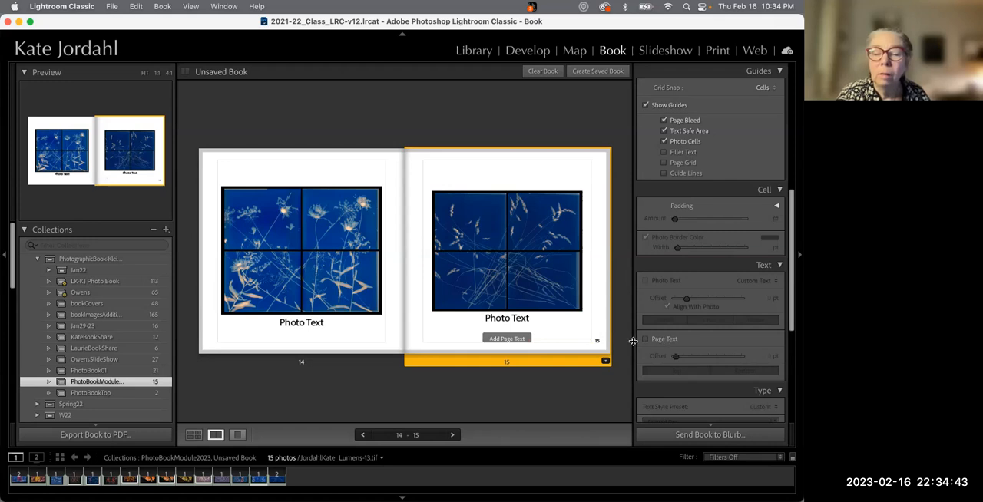
{"action": "left_click", "coordinate": [521, 340]}
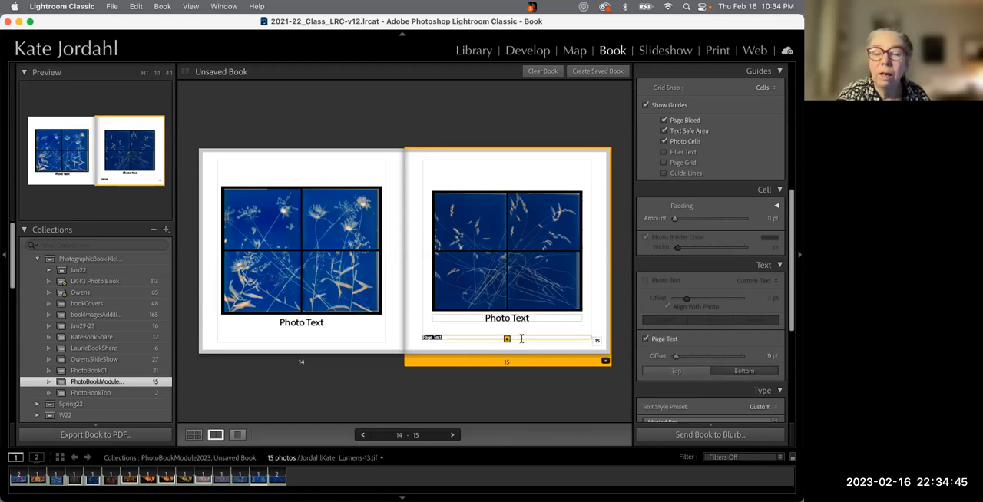
{"action": "left_click", "coordinate": [646, 338]}
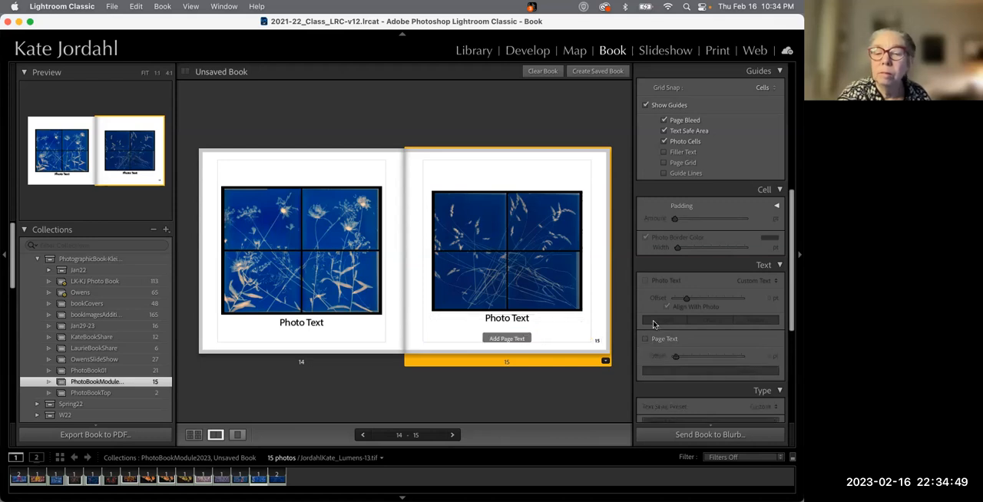
Turn on the page grid guide, then turn it off again
{"action": "scroll", "coordinate": [668, 299], "scroll_direction": "up", "scroll_amount": 1}
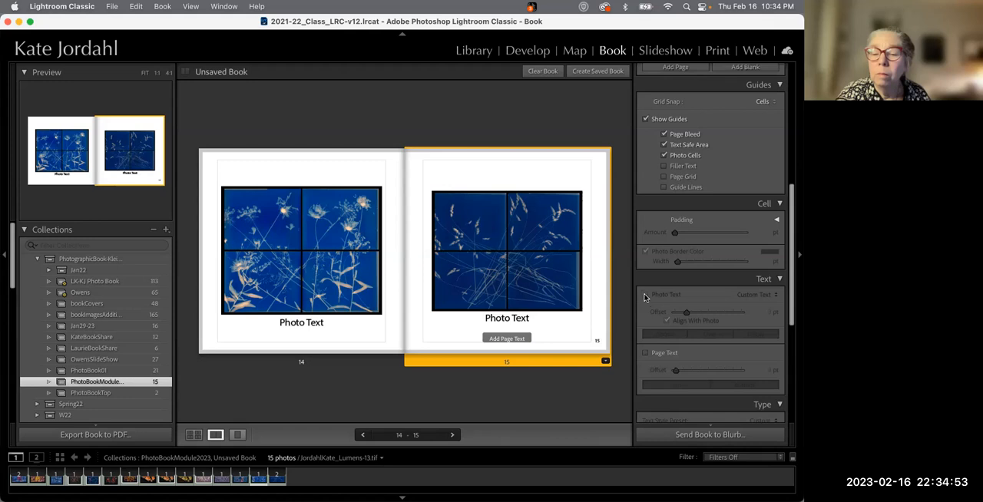
{"action": "scroll", "coordinate": [665, 311], "scroll_direction": "up", "scroll_amount": 5}
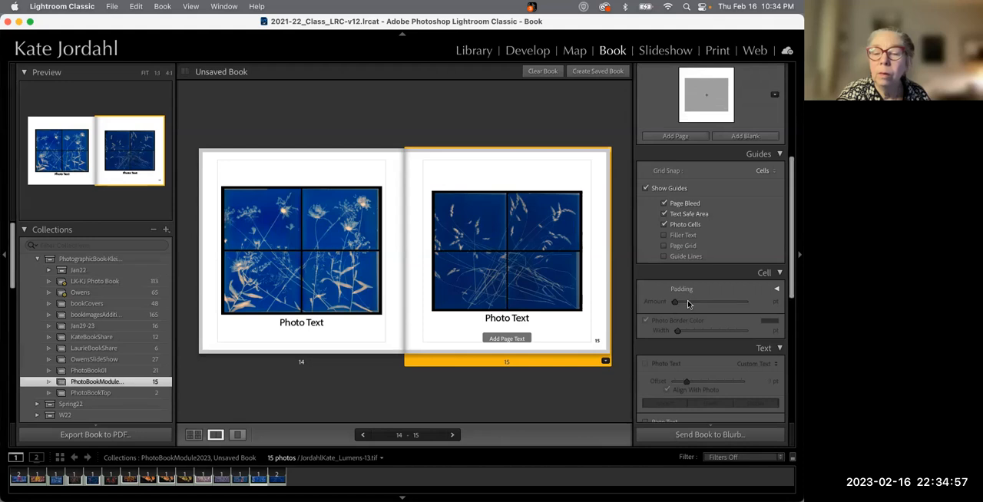
{"action": "scroll", "coordinate": [679, 306], "scroll_direction": "up", "scroll_amount": 3}
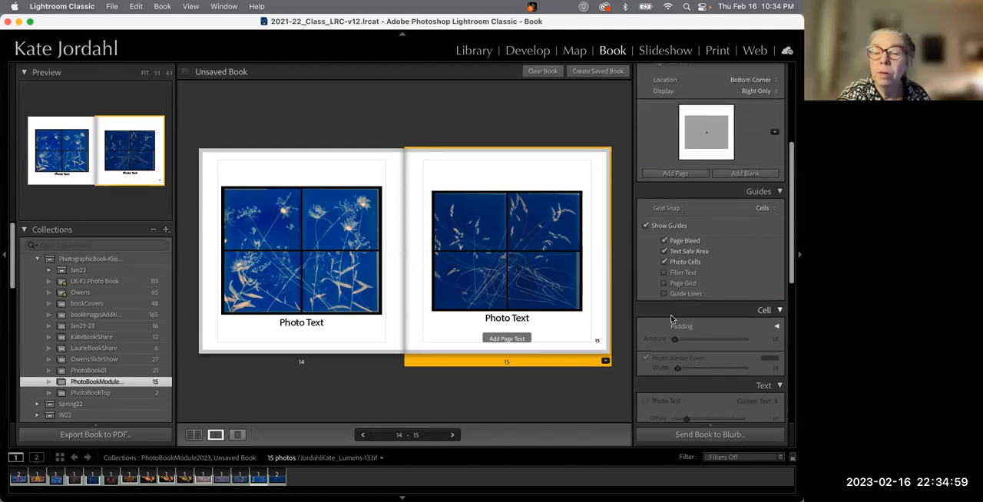
{"action": "scroll", "coordinate": [670, 307], "scroll_direction": "up", "scroll_amount": 1}
{"action": "left_click", "coordinate": [665, 302]}
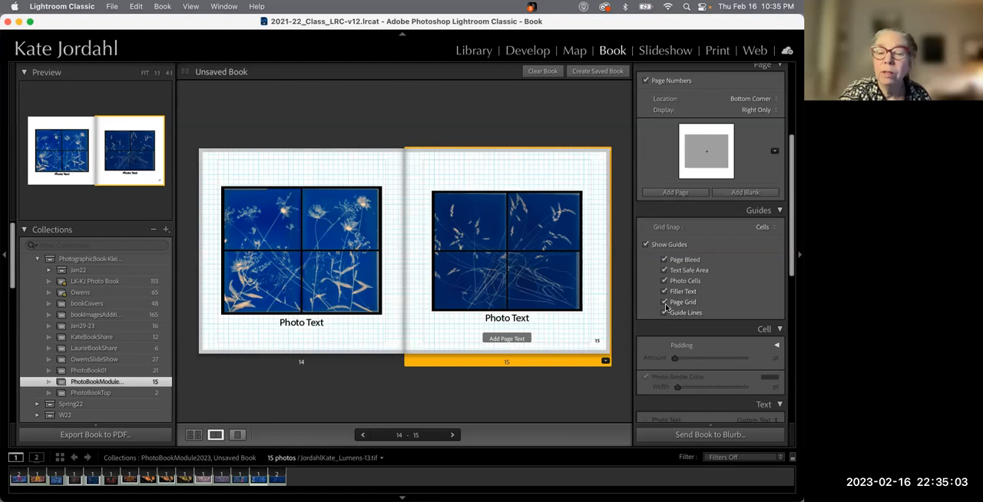
{"action": "left_click", "coordinate": [665, 301]}
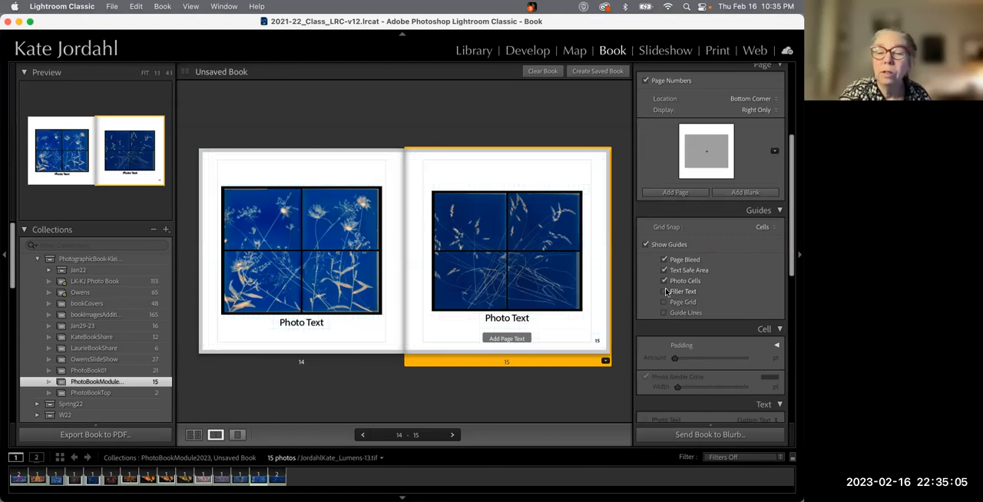
Change page 15's layout to a 16-cell grid template from the Multiple Photos layouts
{"action": "scroll", "coordinate": [666, 292], "scroll_direction": "up", "scroll_amount": 4}
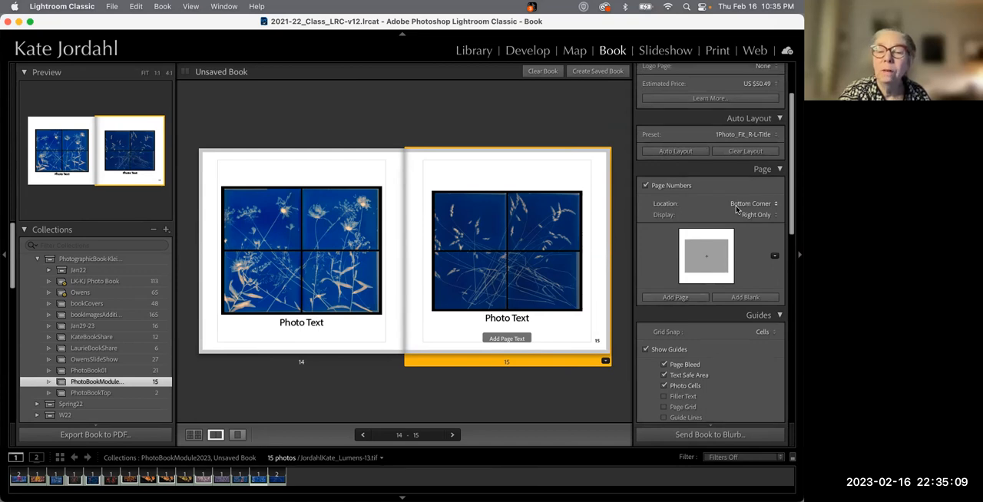
{"action": "scroll", "coordinate": [735, 209], "scroll_direction": "up", "scroll_amount": 3}
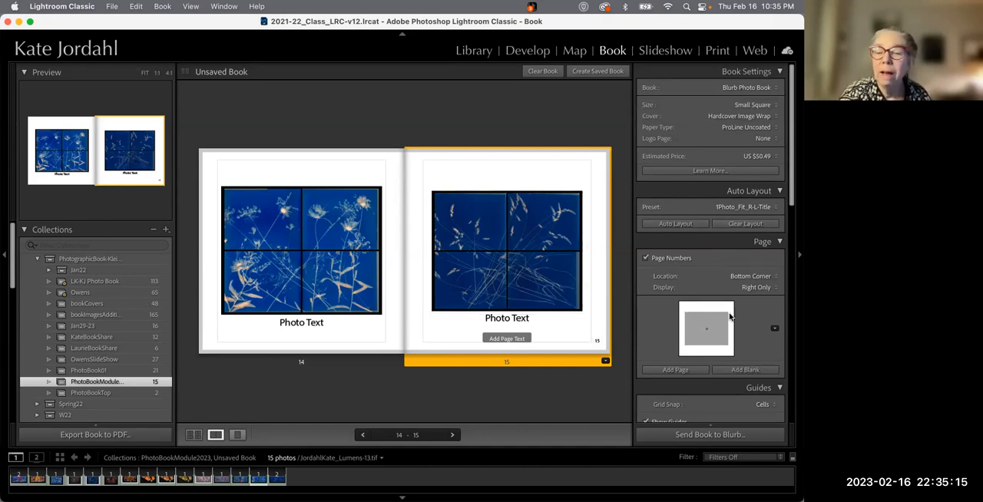
{"action": "left_click", "coordinate": [775, 329]}
{"action": "scroll", "coordinate": [572, 365], "scroll_direction": "down", "scroll_amount": 2}
{"action": "scroll", "coordinate": [569, 367], "scroll_direction": "down", "scroll_amount": 6}
{"action": "scroll", "coordinate": [569, 366], "scroll_direction": "down", "scroll_amount": 6}
{"action": "scroll", "coordinate": [569, 366], "scroll_direction": "down", "scroll_amount": 6}
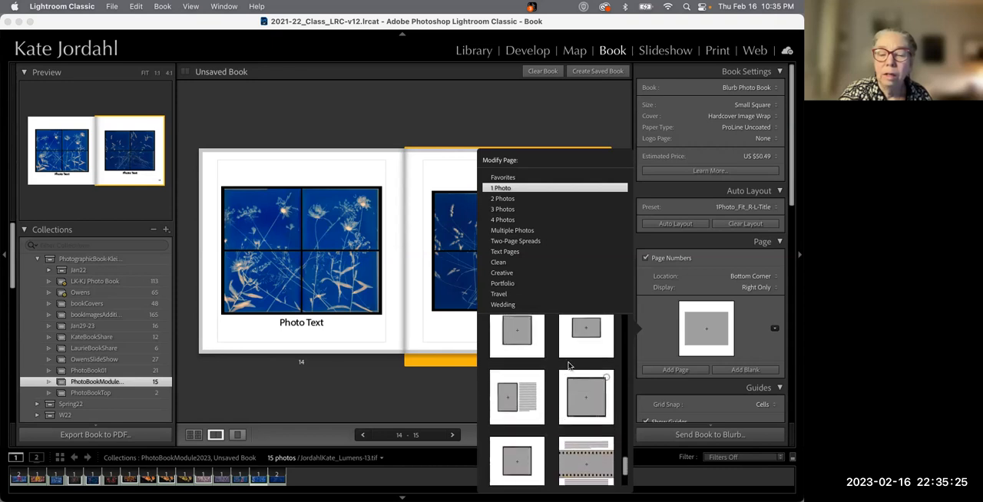
{"action": "scroll", "coordinate": [569, 366], "scroll_direction": "up", "scroll_amount": 4}
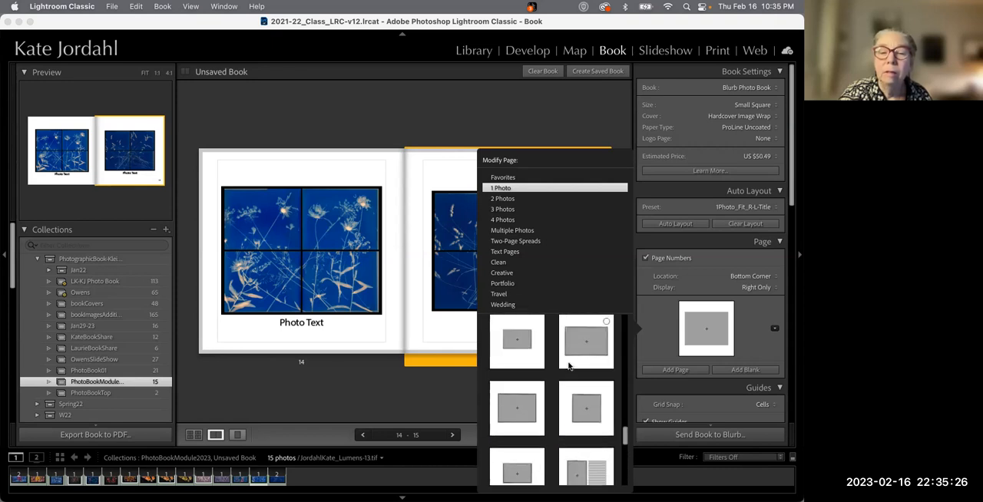
{"action": "left_click", "coordinate": [512, 231]}
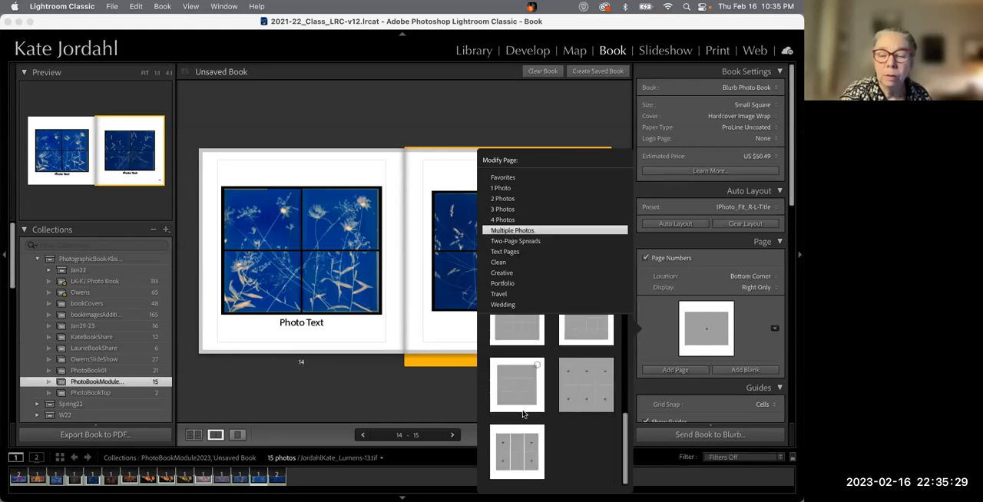
{"action": "scroll", "coordinate": [523, 414], "scroll_direction": "up", "scroll_amount": 5}
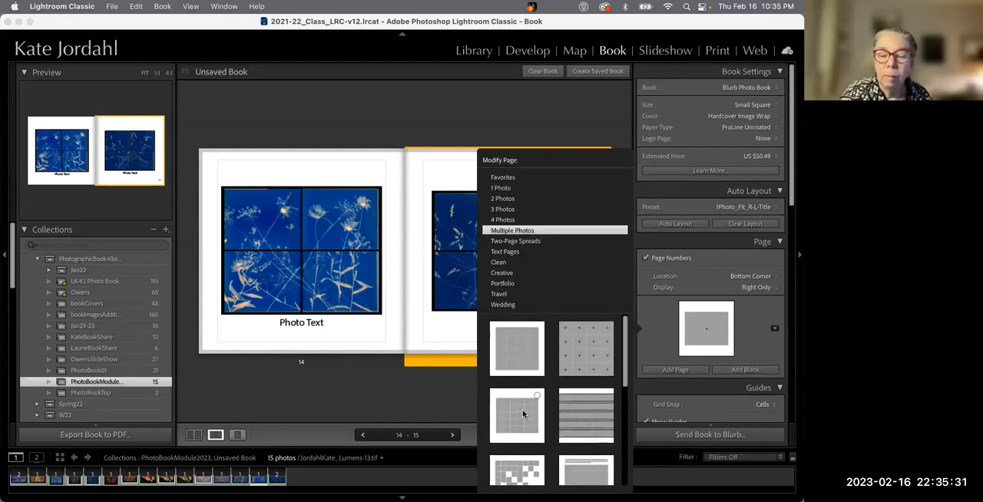
{"action": "left_click", "coordinate": [579, 357]}
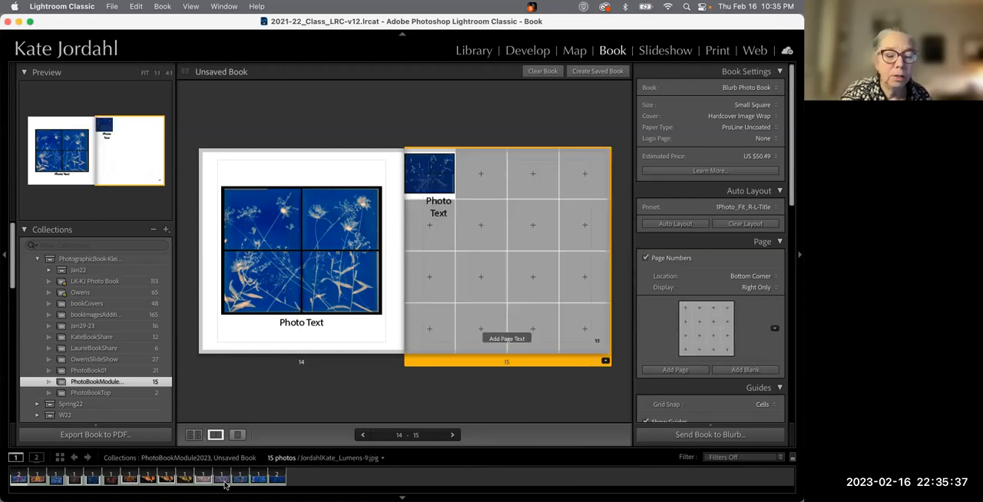
Drag photos from the filmstrip onto page 15 to fill its grid cells
{"action": "left_click", "coordinate": [276, 482], "text": "shift"}
{"action": "left_click_drag", "start_coordinate": [277, 482], "coordinate": [480, 275]}
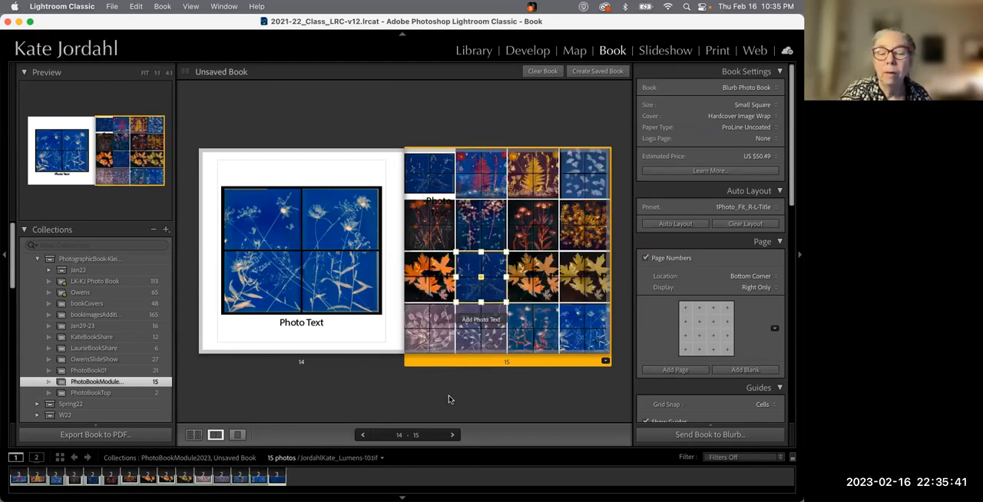
{"action": "left_click", "coordinate": [449, 400]}
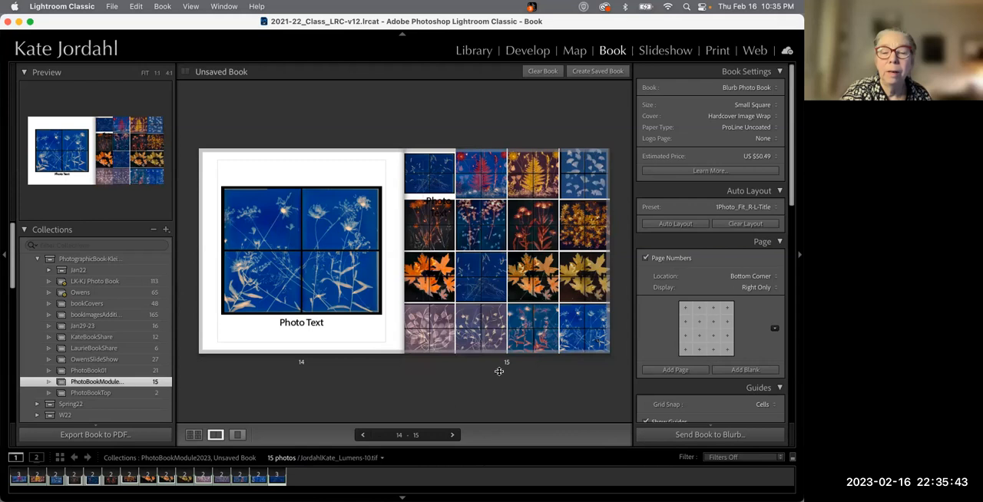
Open page 15 on its own and zoom the top-left photo cell to 12%
{"action": "left_click", "coordinate": [461, 167]}
{"action": "left_click", "coordinate": [429, 173]}
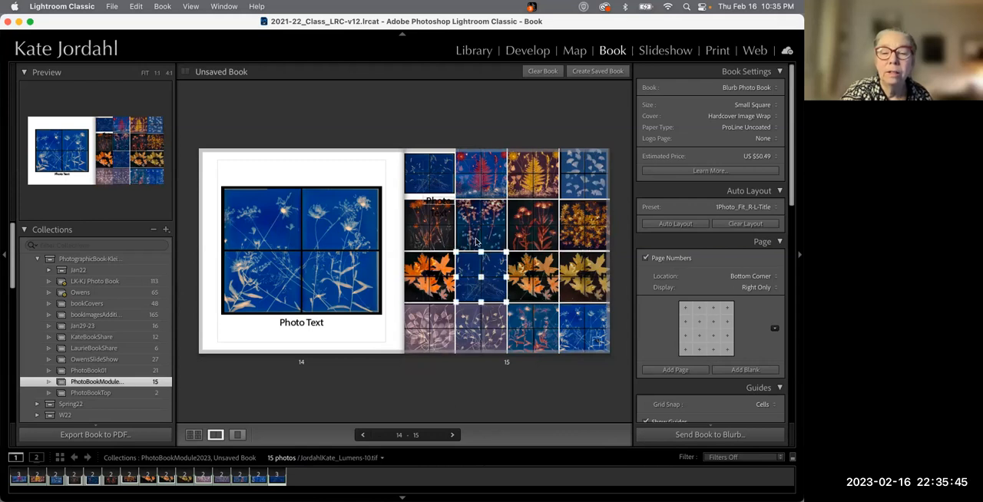
{"action": "left_click", "coordinate": [429, 169]}
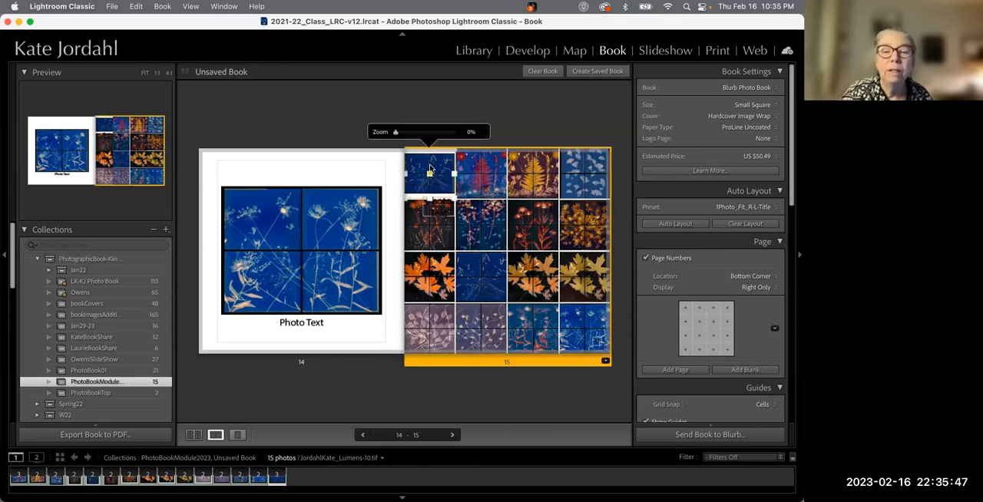
{"action": "double_click", "coordinate": [430, 169]}
{"action": "left_click", "coordinate": [297, 126]}
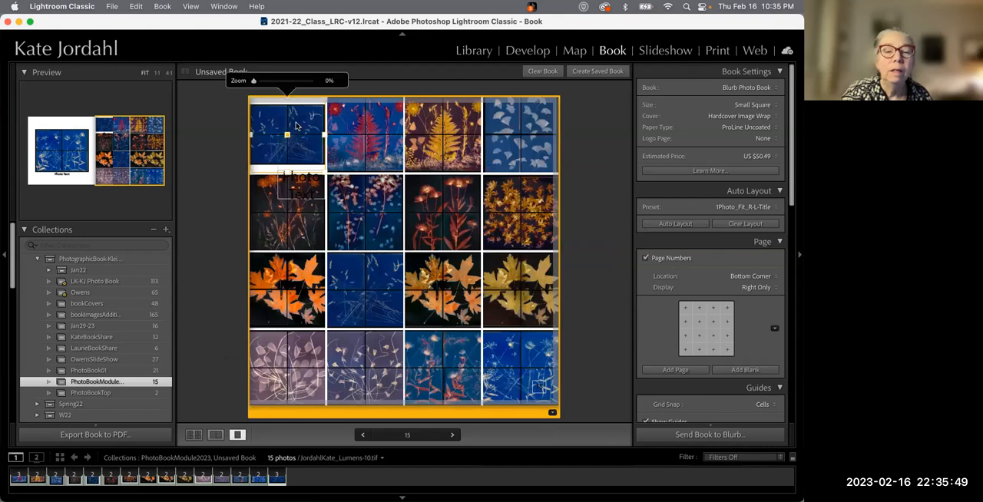
{"action": "left_click_drag", "start_coordinate": [254, 81], "coordinate": [259, 82]}
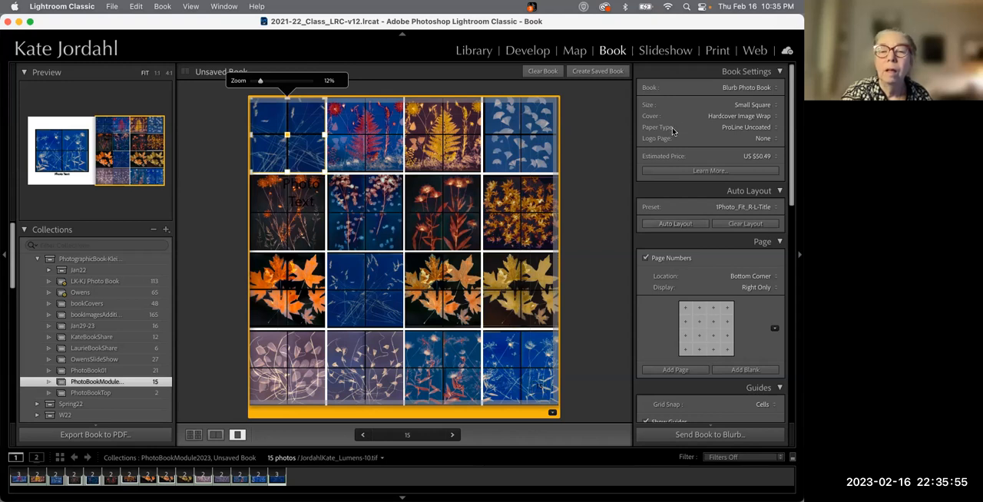
{"action": "left_click", "coordinate": [599, 182]}
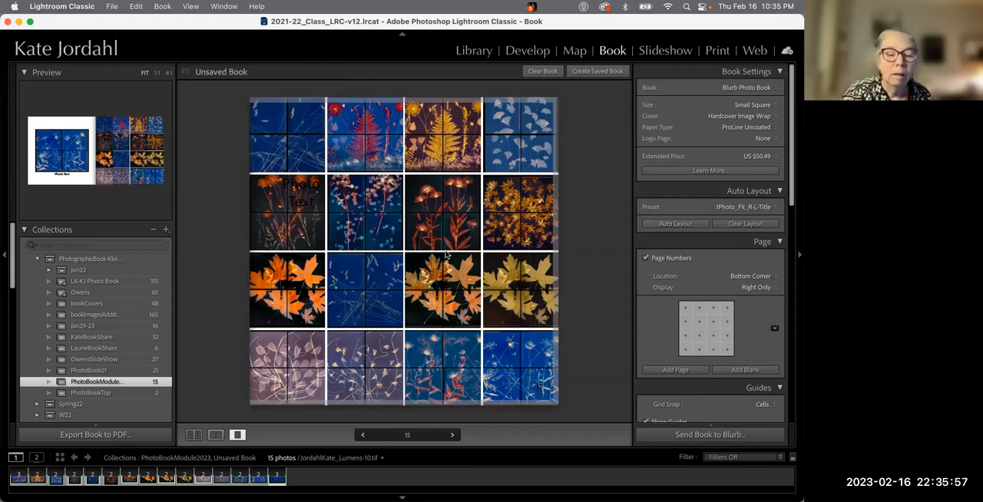
Switch to the multi-page view and open page 1 in the spread view
{"action": "left_click", "coordinate": [194, 435]}
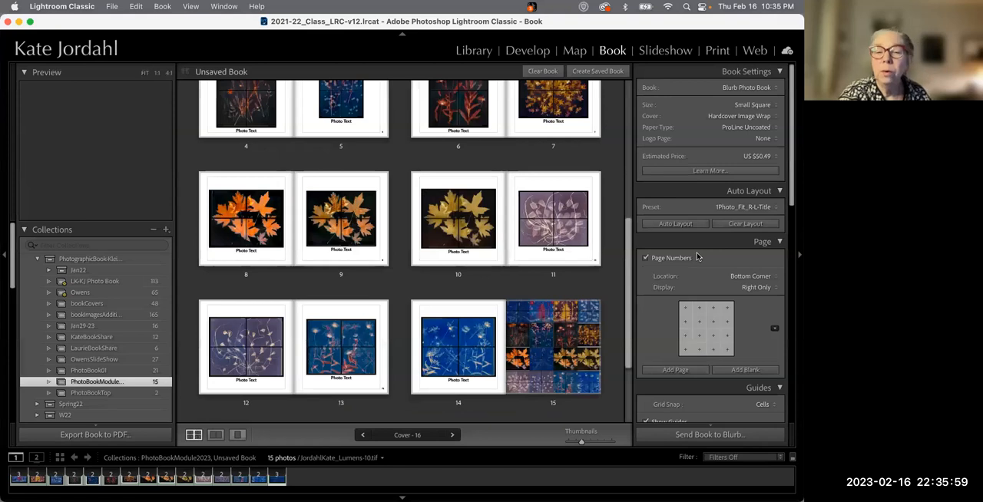
{"action": "scroll", "coordinate": [606, 235], "scroll_direction": "up", "scroll_amount": 5}
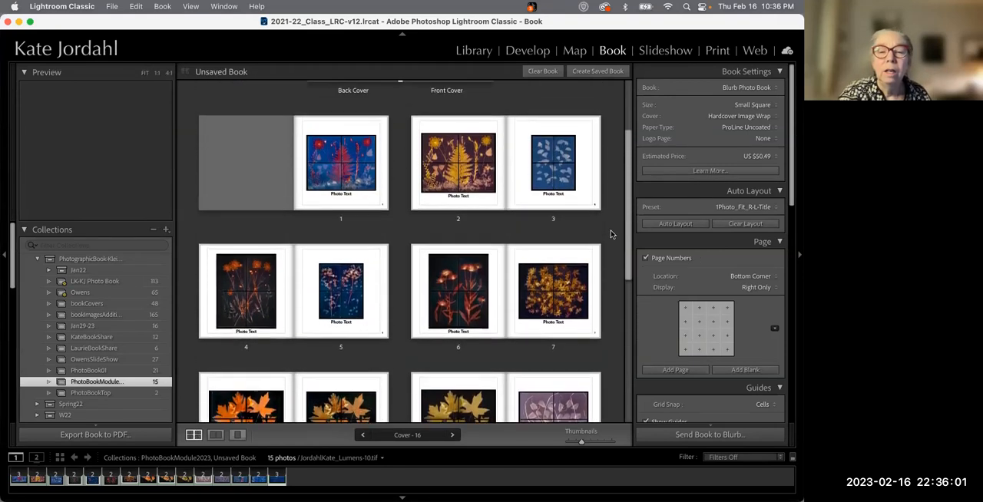
{"action": "scroll", "coordinate": [611, 234], "scroll_direction": "up", "scroll_amount": 2}
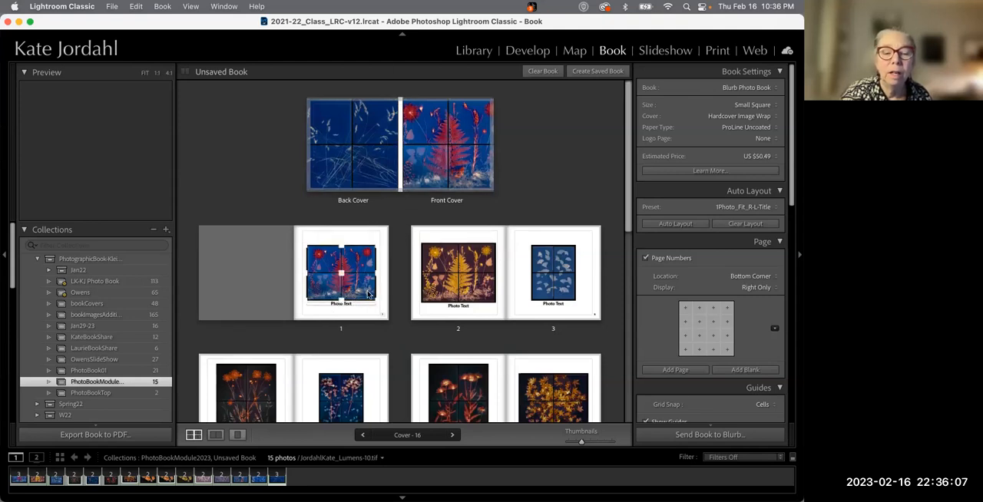
{"action": "left_click", "coordinate": [371, 315]}
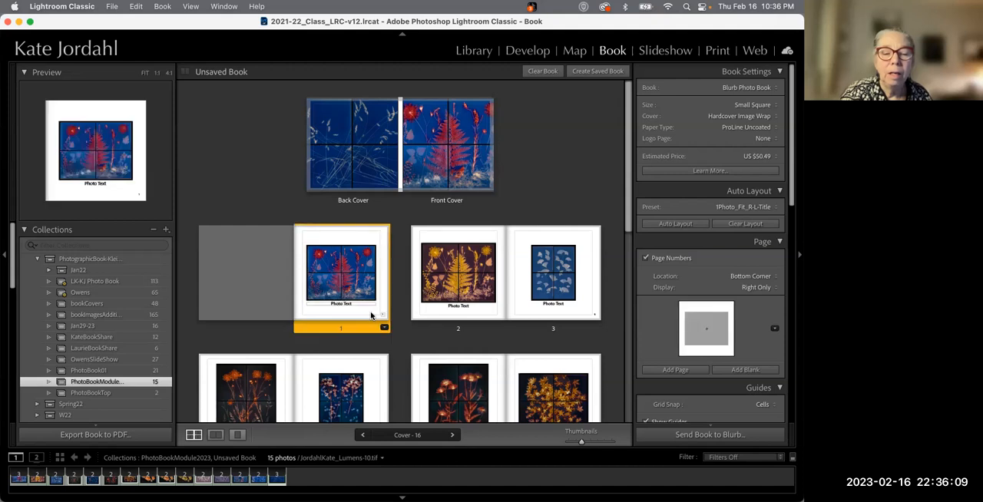
{"action": "left_click", "coordinate": [216, 435]}
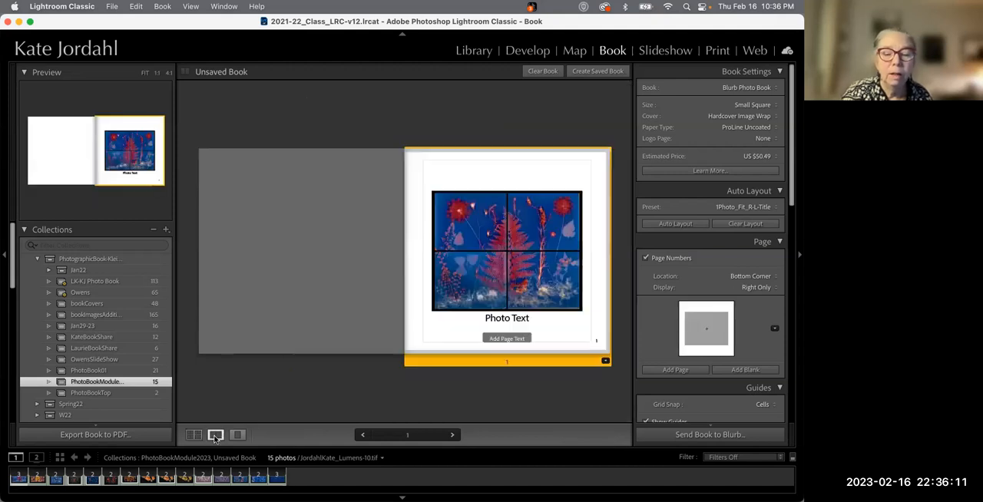
{"action": "left_click", "coordinate": [506, 317]}
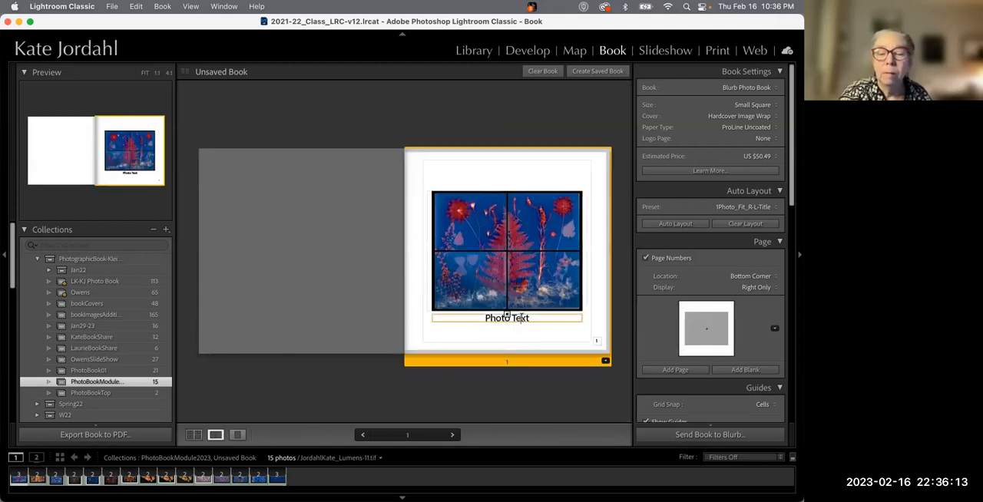
{"action": "left_click_drag", "start_coordinate": [530, 318], "coordinate": [485, 317]}
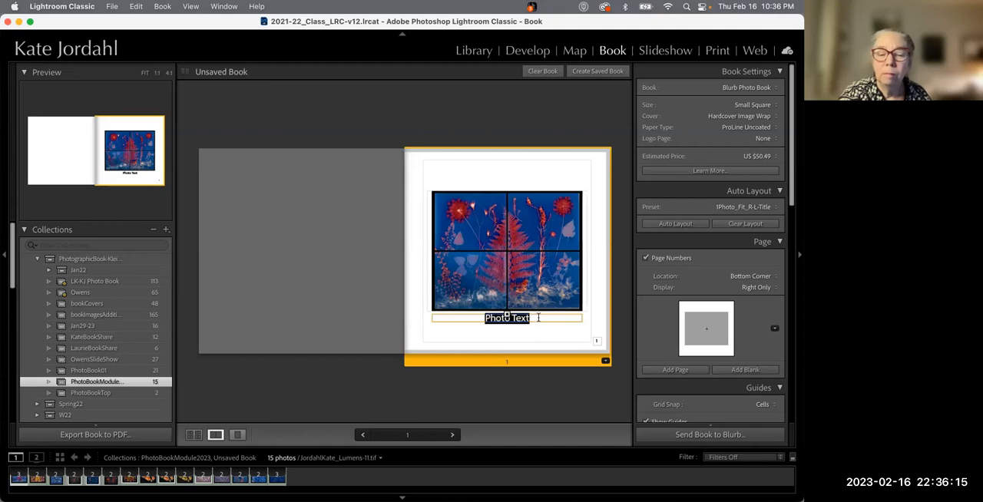
{"action": "right_click", "coordinate": [537, 317]}
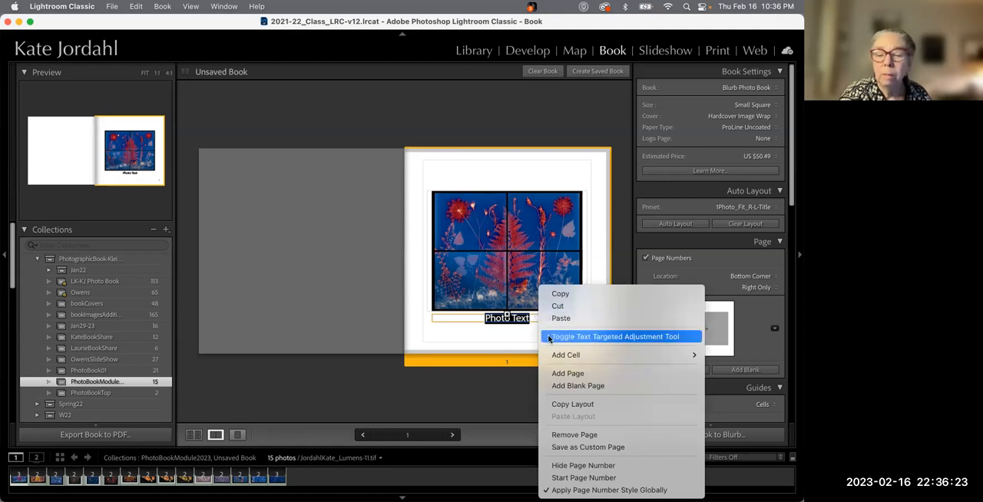
{"action": "mouse_move", "coordinate": [553, 357]}
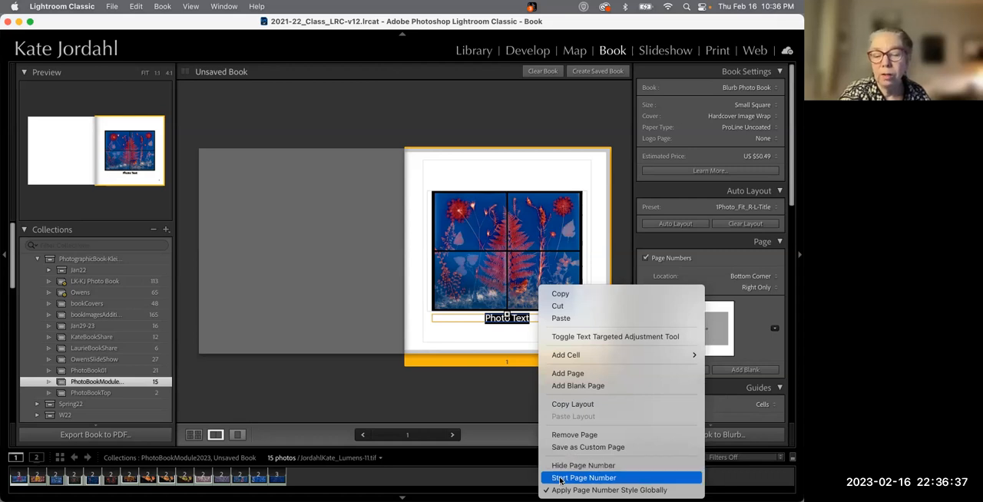
{"action": "left_click", "coordinate": [599, 205]}
Change page 1's layout to a single-photo template with a text block below the photo
{"action": "left_click", "coordinate": [605, 361]}
{"action": "left_click", "coordinate": [574, 359]}
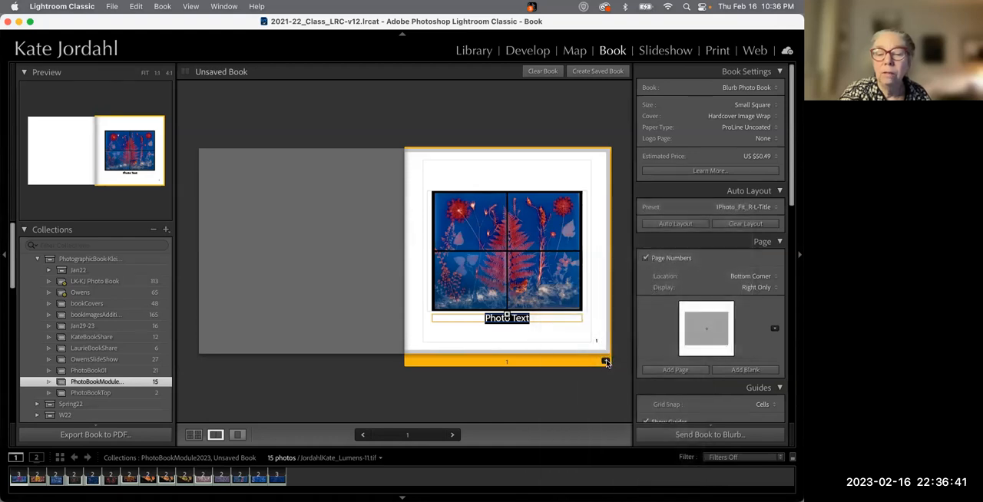
{"action": "left_click", "coordinate": [605, 362]}
{"action": "scroll", "coordinate": [660, 391], "scroll_direction": "up", "scroll_amount": 2}
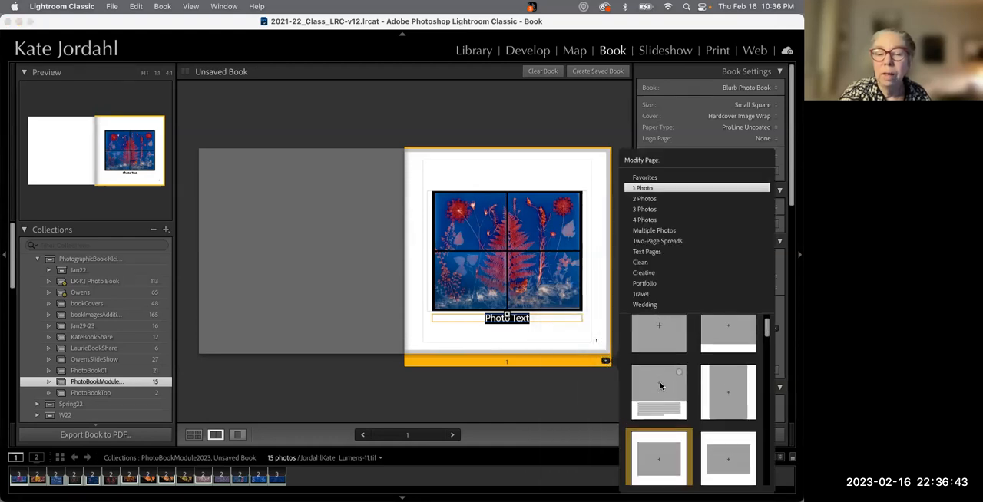
{"action": "left_click", "coordinate": [661, 416]}
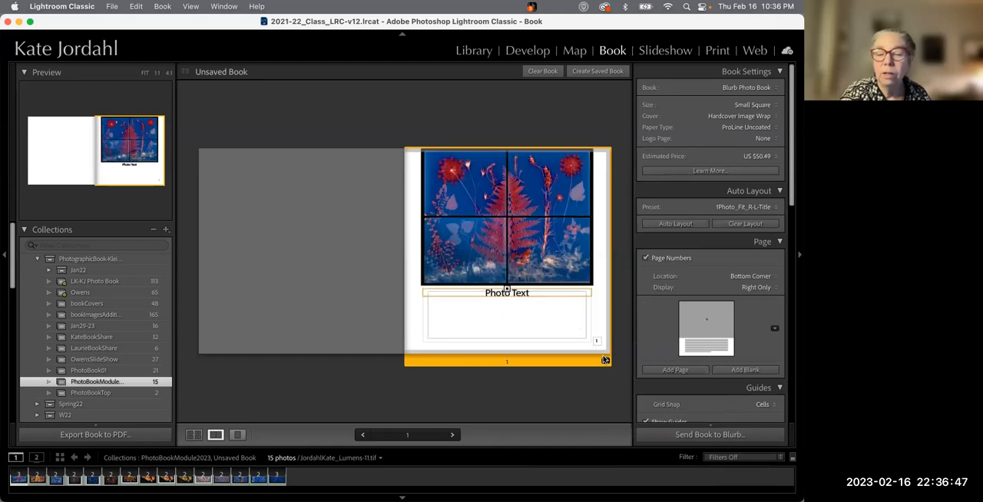
Change page 1's layout to a single-photo template with a text column beside the photo
{"action": "left_click", "coordinate": [605, 360]}
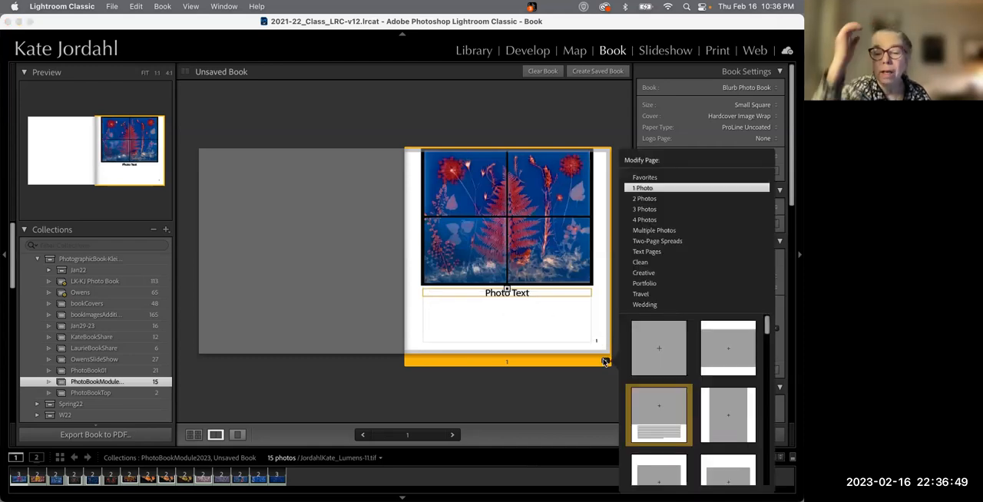
{"action": "scroll", "coordinate": [730, 402], "scroll_direction": "down", "scroll_amount": 5}
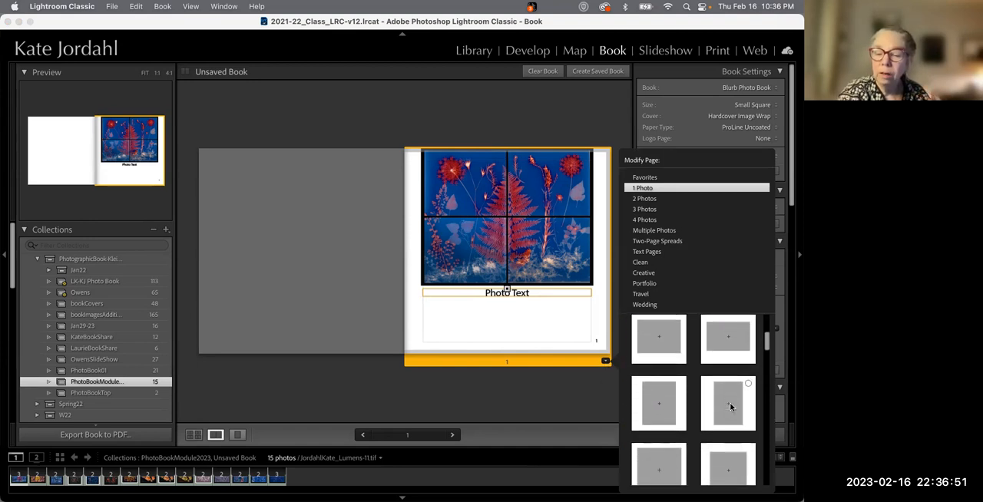
{"action": "scroll", "coordinate": [731, 407], "scroll_direction": "down", "scroll_amount": 5}
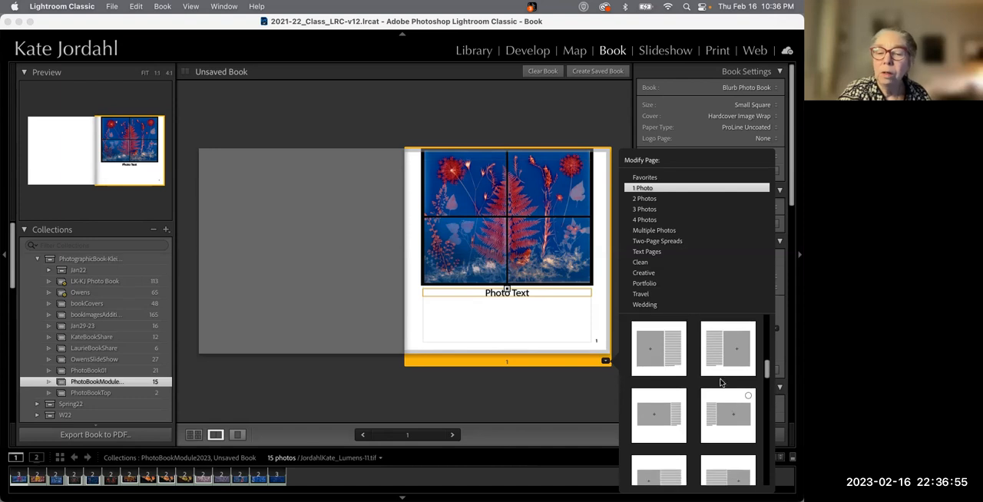
{"action": "left_click", "coordinate": [659, 363]}
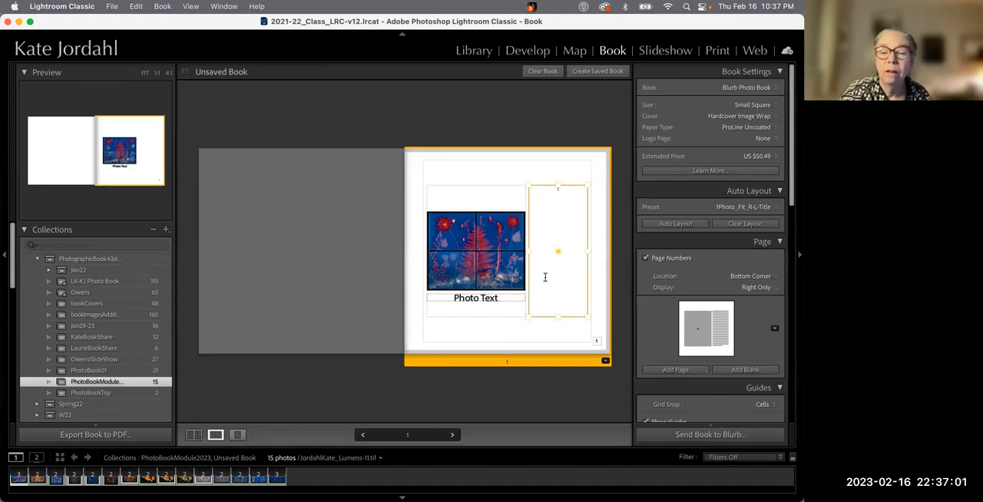
Change page 1's layout to a two-photo stacked template and place a second blue photo in the lower cell
{"action": "scroll", "coordinate": [695, 353], "scroll_direction": "down", "scroll_amount": 1}
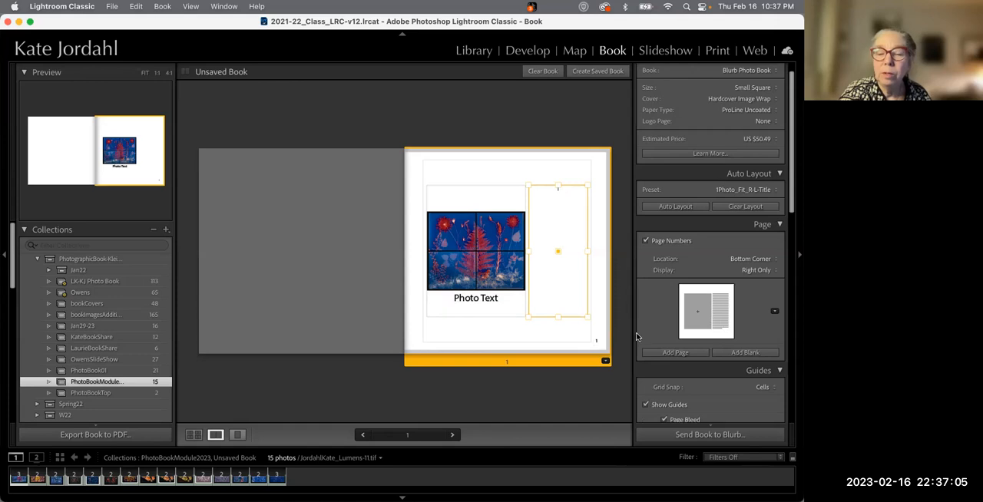
{"action": "left_click", "coordinate": [605, 361]}
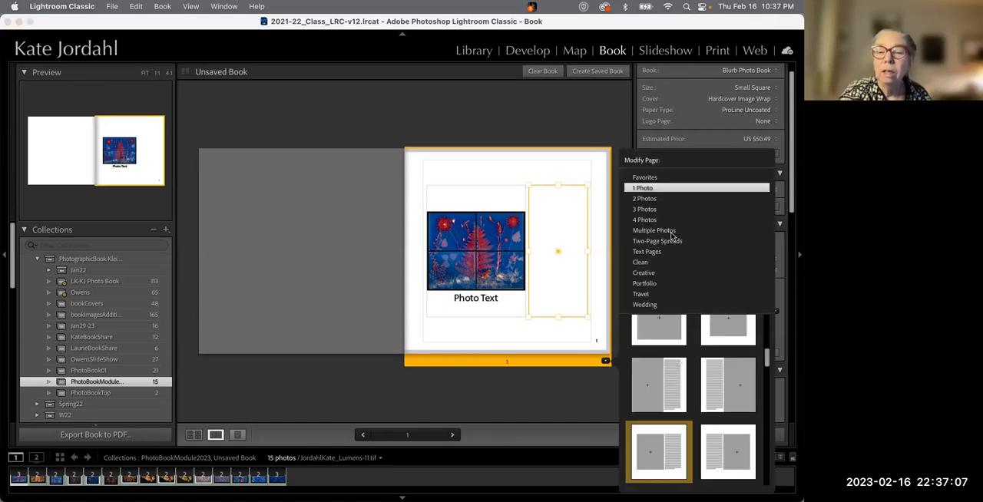
{"action": "mouse_move", "coordinate": [654, 201]}
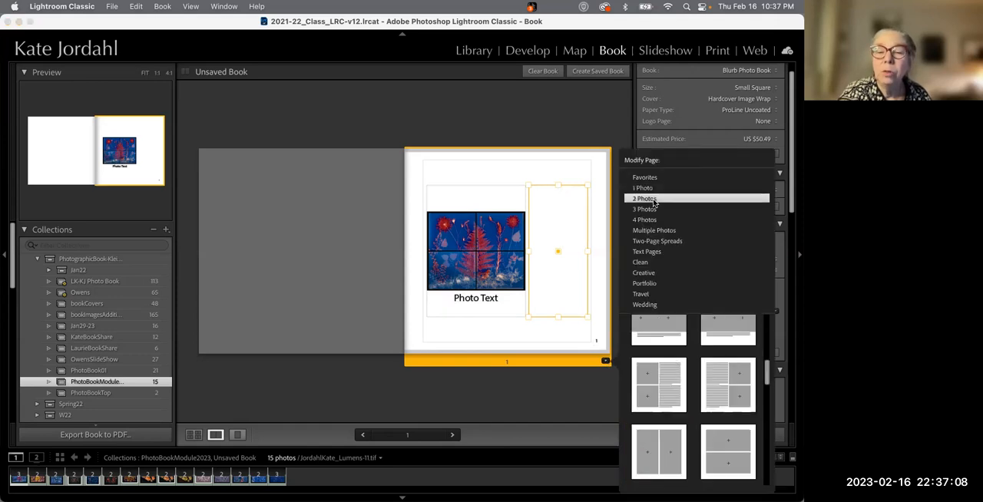
{"action": "scroll", "coordinate": [662, 389], "scroll_direction": "down", "scroll_amount": 1}
{"action": "left_click", "coordinate": [662, 388]}
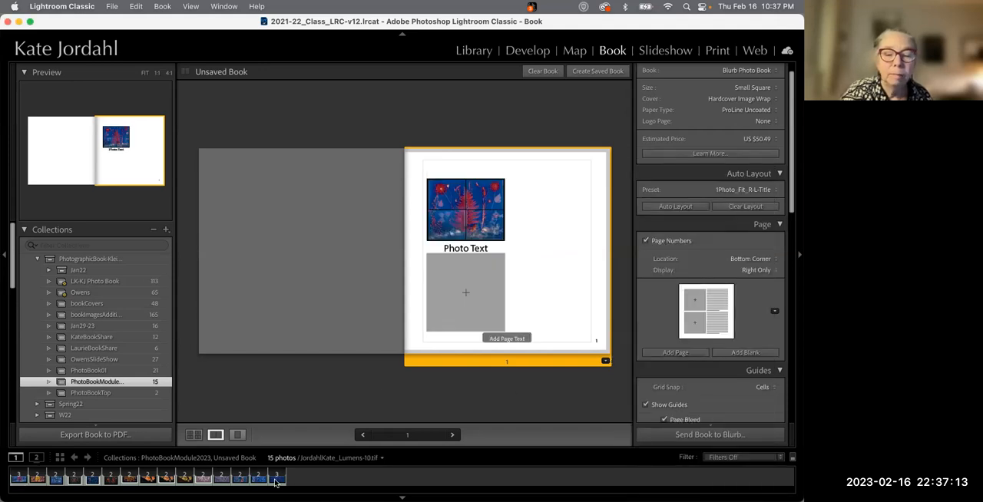
{"action": "left_click_drag", "start_coordinate": [281, 480], "coordinate": [465, 290]}
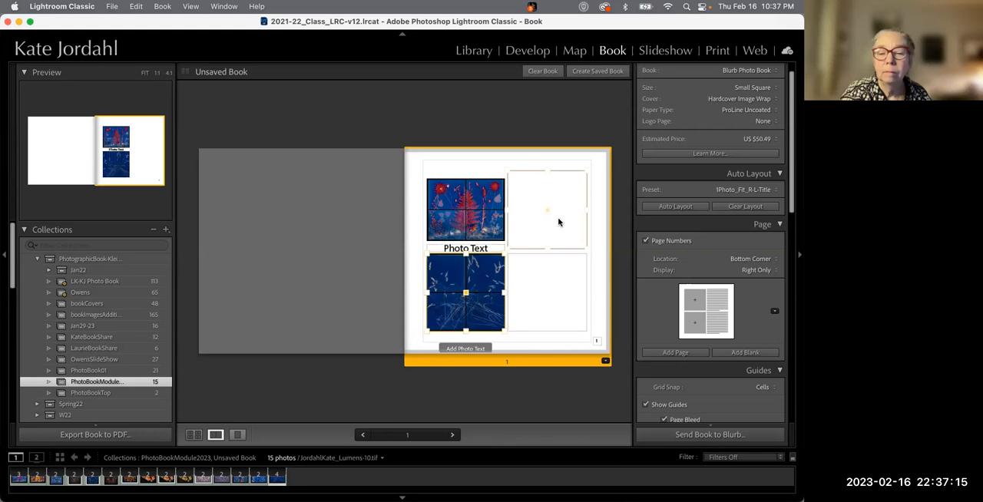
Review the page, guide, cell, text and type settings for page 1
{"action": "scroll", "coordinate": [691, 376], "scroll_direction": "down", "scroll_amount": 3}
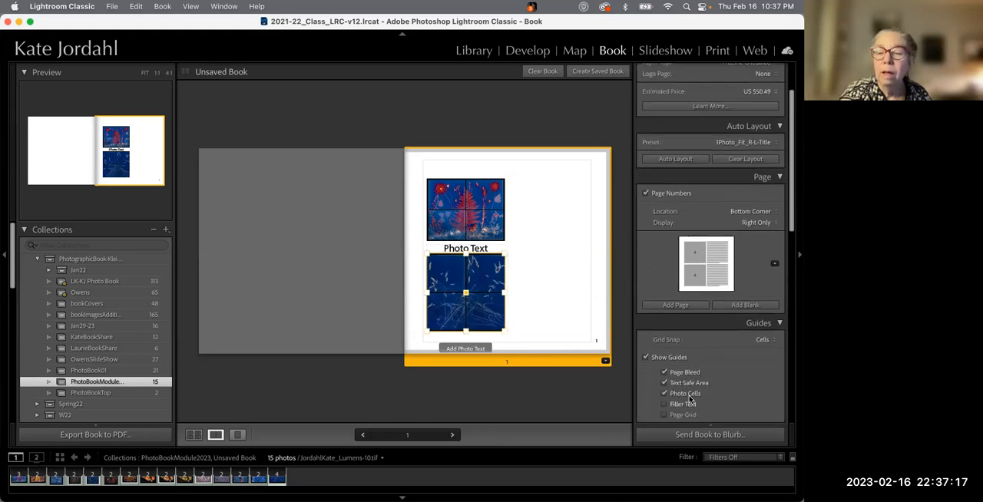
{"action": "scroll", "coordinate": [681, 345], "scroll_direction": "up", "scroll_amount": 4}
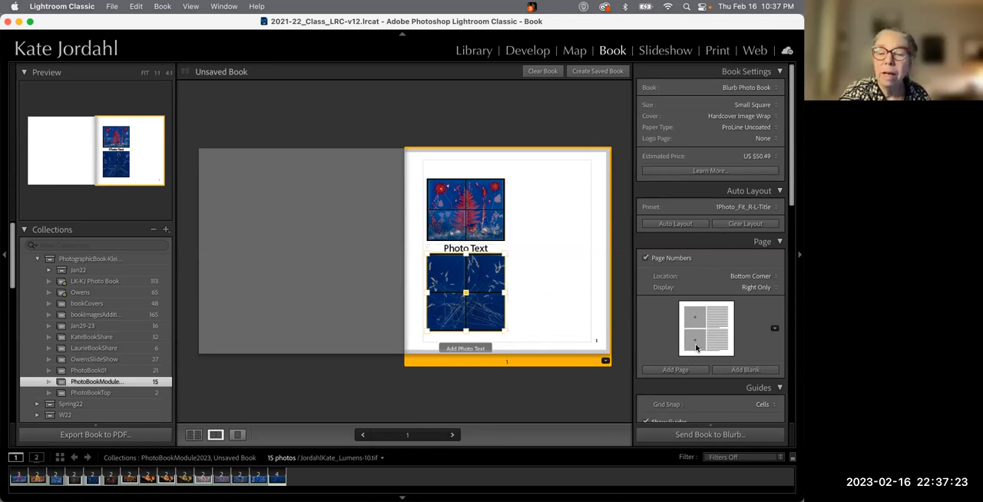
{"action": "scroll", "coordinate": [699, 350], "scroll_direction": "down", "scroll_amount": 3}
{"action": "scroll", "coordinate": [699, 350], "scroll_direction": "up", "scroll_amount": 3}
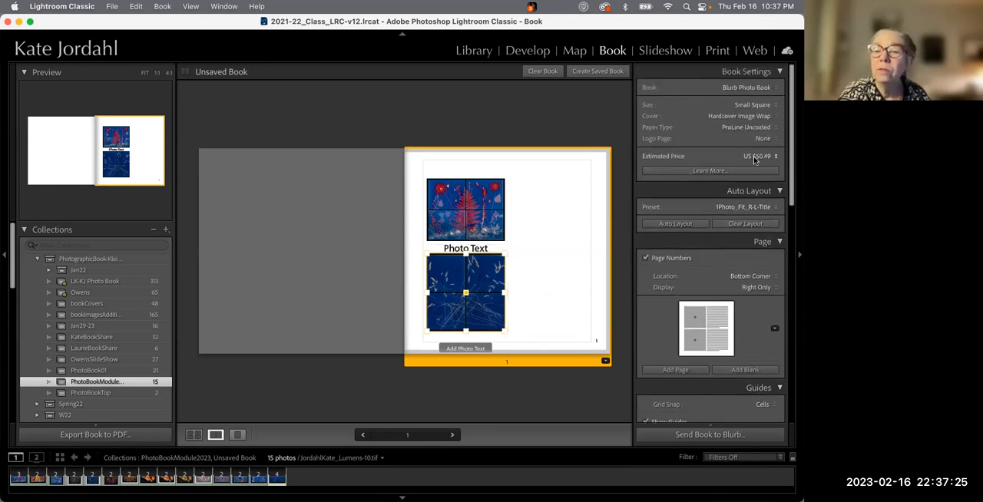
{"action": "scroll", "coordinate": [689, 301], "scroll_direction": "down", "scroll_amount": 12}
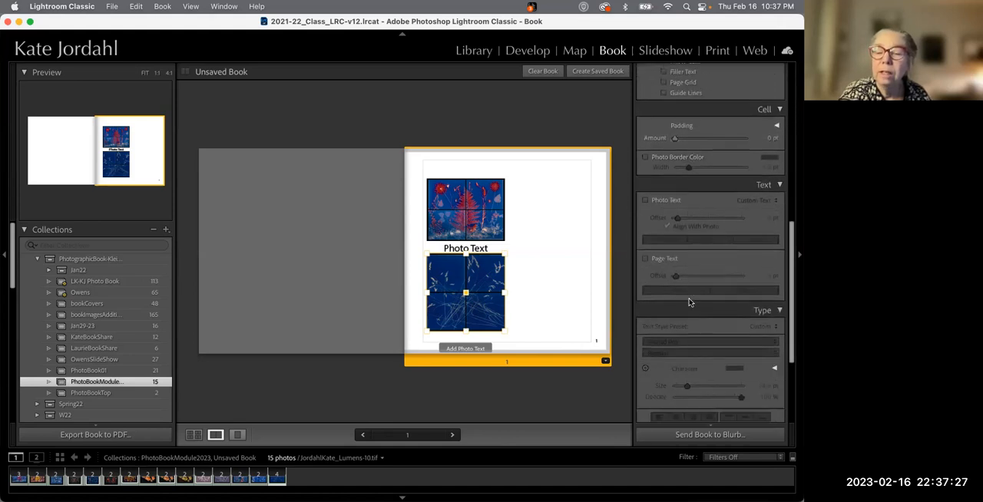
{"action": "scroll", "coordinate": [689, 301], "scroll_direction": "down", "scroll_amount": 2}
{"action": "scroll", "coordinate": [689, 301], "scroll_direction": "up", "scroll_amount": 5}
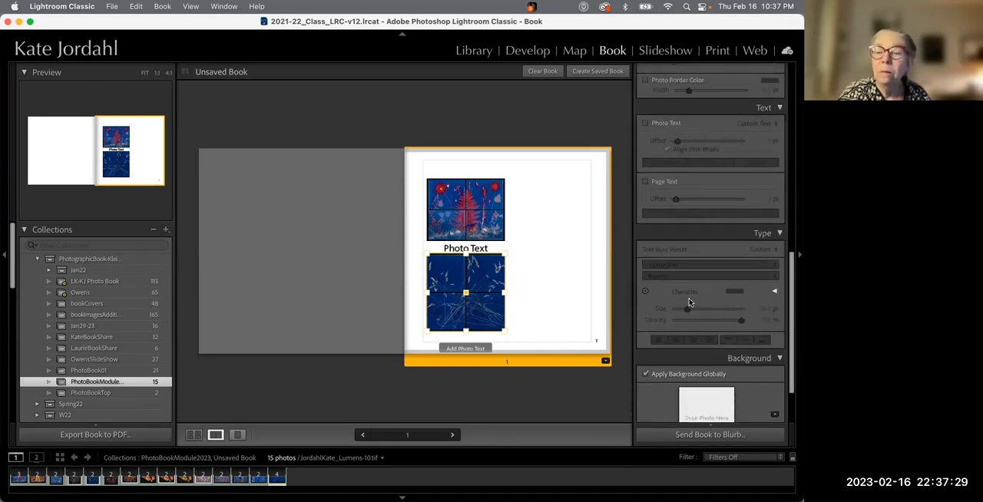
{"action": "scroll", "coordinate": [689, 300], "scroll_direction": "up", "scroll_amount": 7}
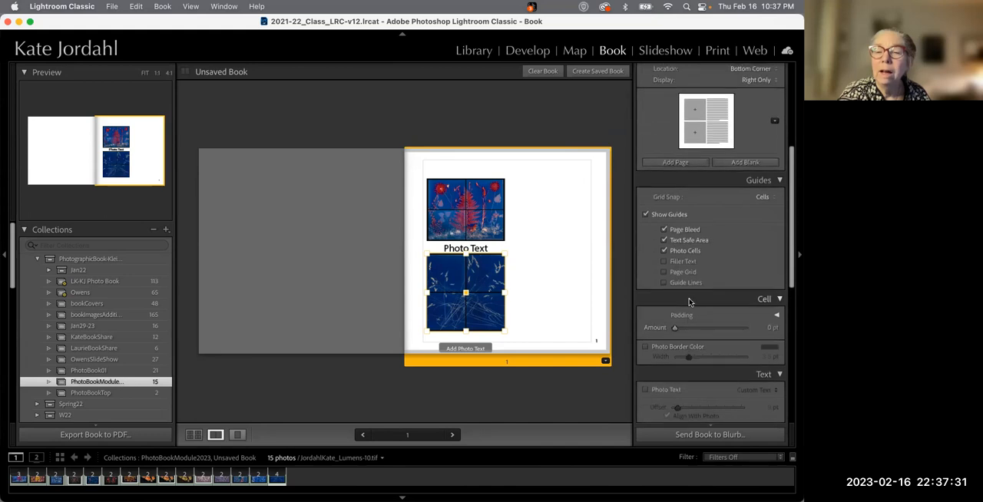
{"action": "scroll", "coordinate": [688, 301], "scroll_direction": "up", "scroll_amount": 2}
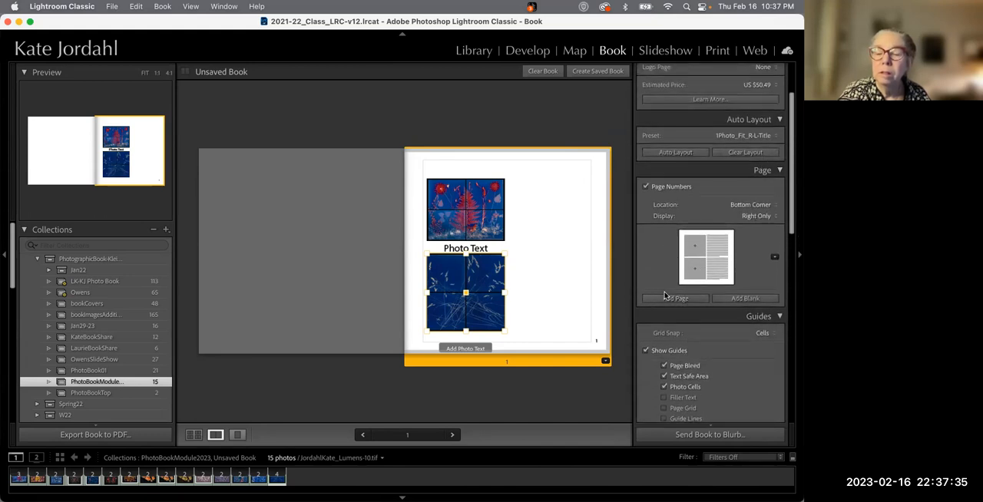
Change page 1's layout to a two-photo filmstrip template
{"action": "left_click", "coordinate": [774, 257]}
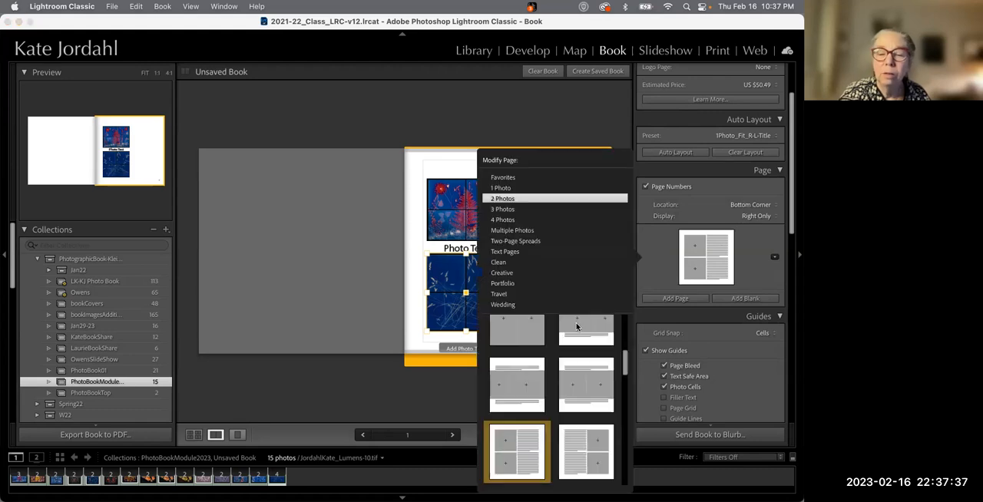
{"action": "scroll", "coordinate": [561, 388], "scroll_direction": "down", "scroll_amount": 5}
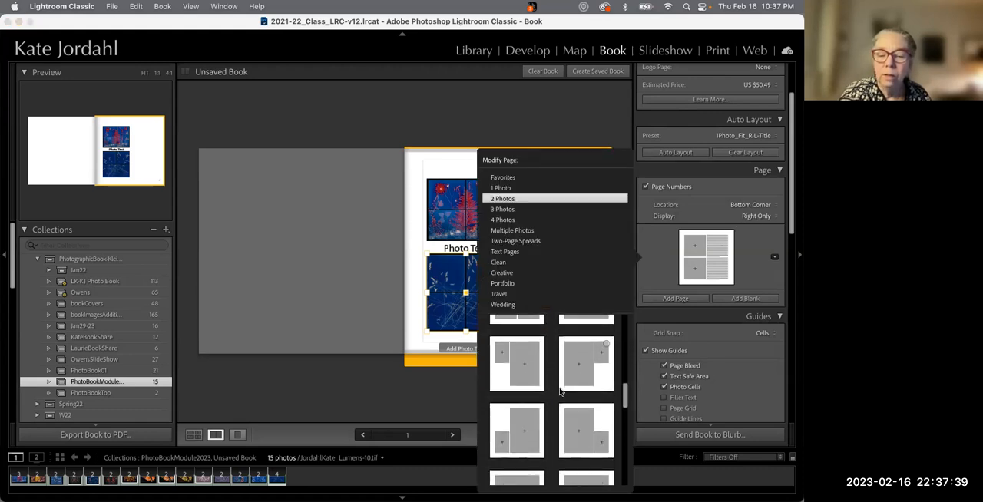
{"action": "scroll", "coordinate": [561, 391], "scroll_direction": "down", "scroll_amount": 1}
{"action": "scroll", "coordinate": [513, 388], "scroll_direction": "down", "scroll_amount": 4}
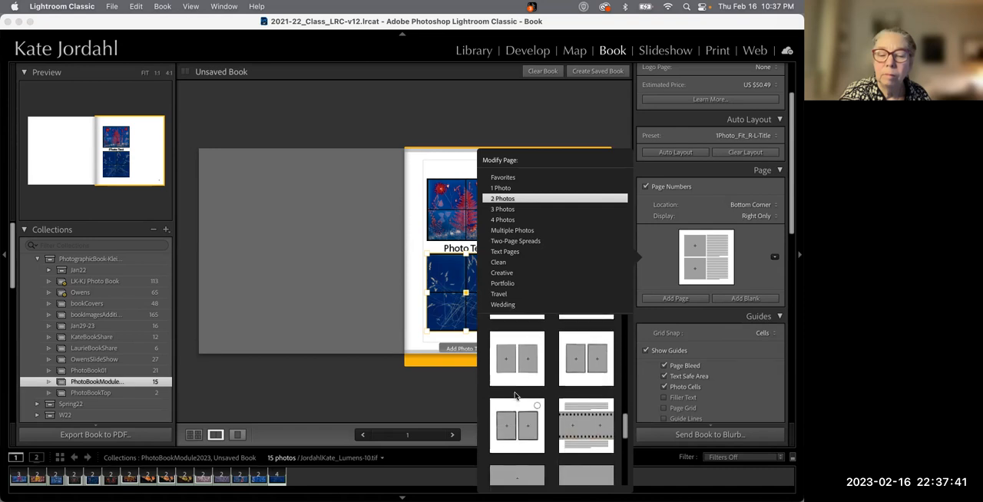
{"action": "left_click", "coordinate": [586, 401]}
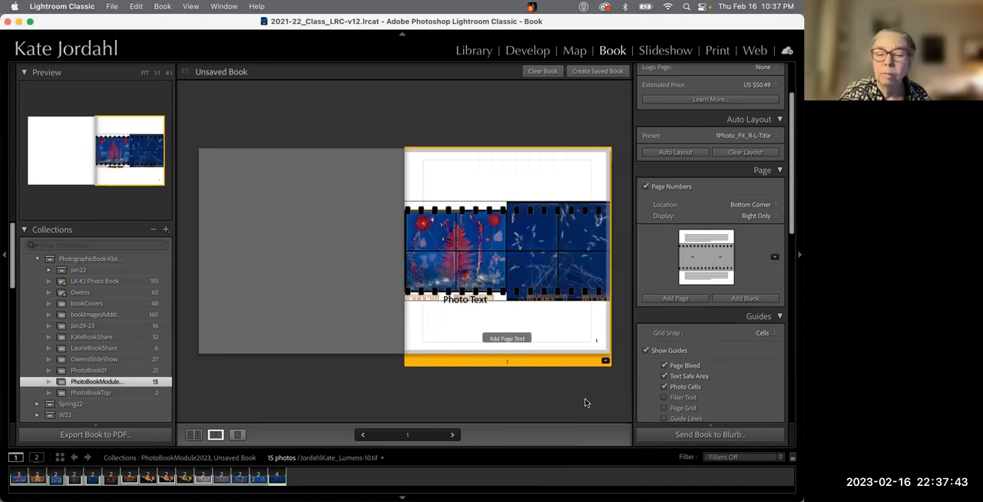
Add a new page with the filmstrip layout and fill both of its photo cells with photos
{"action": "left_click", "coordinate": [675, 299]}
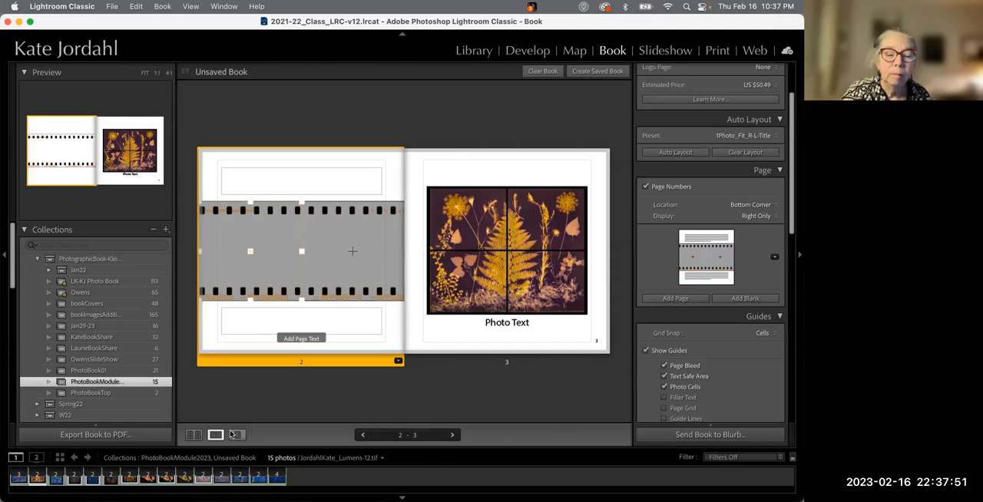
{"action": "left_click_drag", "start_coordinate": [202, 479], "coordinate": [329, 285]}
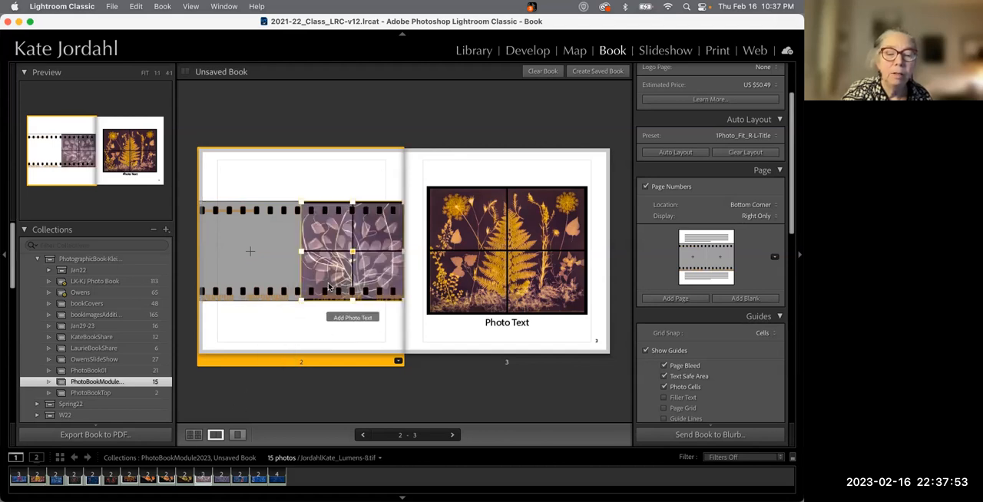
{"action": "left_click_drag", "start_coordinate": [166, 479], "coordinate": [238, 269]}
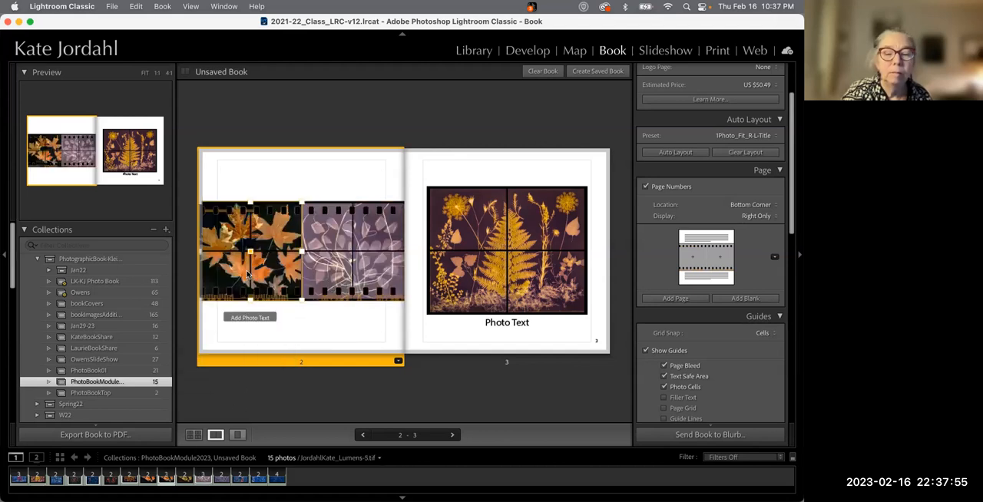
Return to page 1 and review its text boxes, settings and the Auto Layout preset options
{"action": "left_click", "coordinate": [362, 435]}
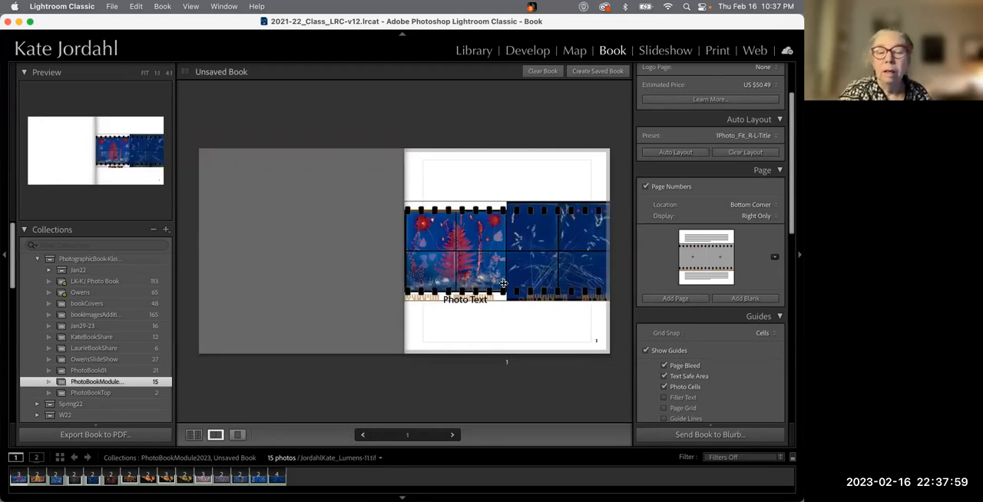
{"action": "scroll", "coordinate": [684, 274], "scroll_direction": "up", "scroll_amount": 1}
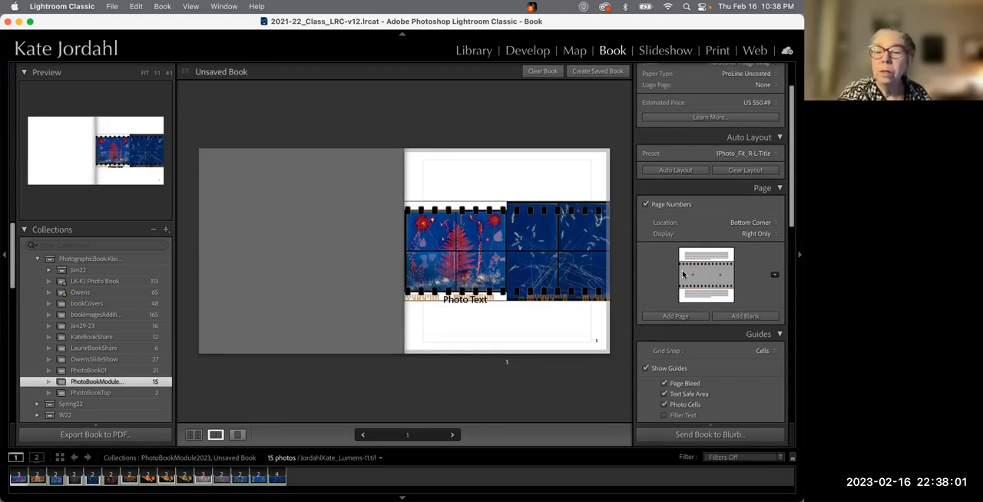
{"action": "left_click", "coordinate": [579, 176]}
{"action": "left_click", "coordinate": [599, 180]}
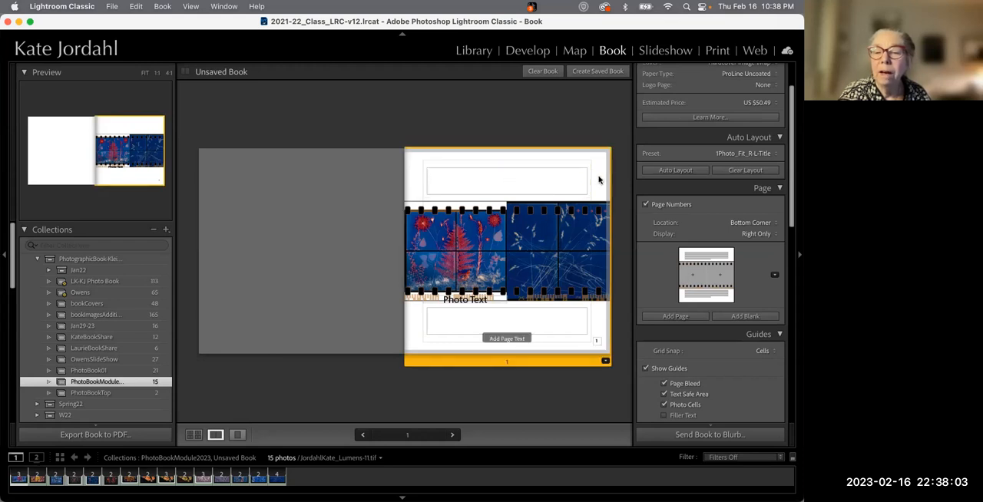
{"action": "scroll", "coordinate": [697, 289], "scroll_direction": "down", "scroll_amount": 10}
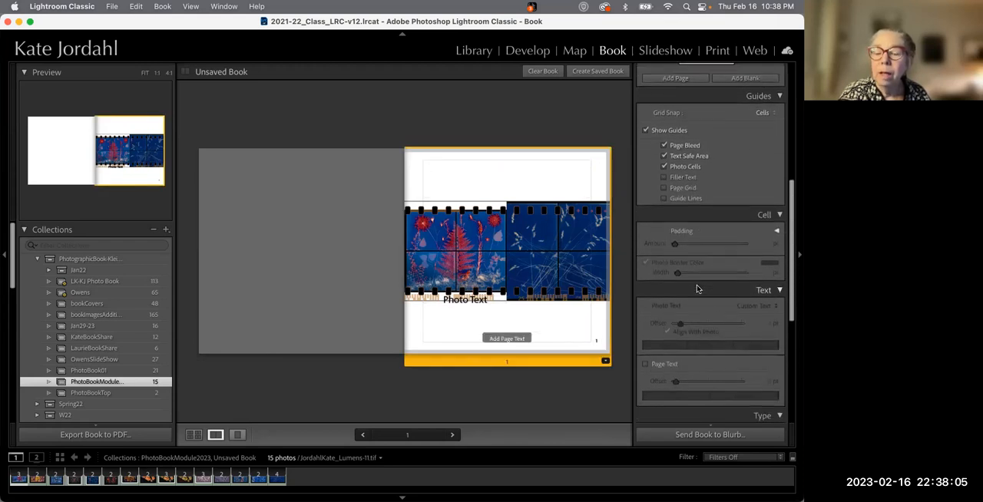
{"action": "scroll", "coordinate": [697, 289], "scroll_direction": "down", "scroll_amount": 9}
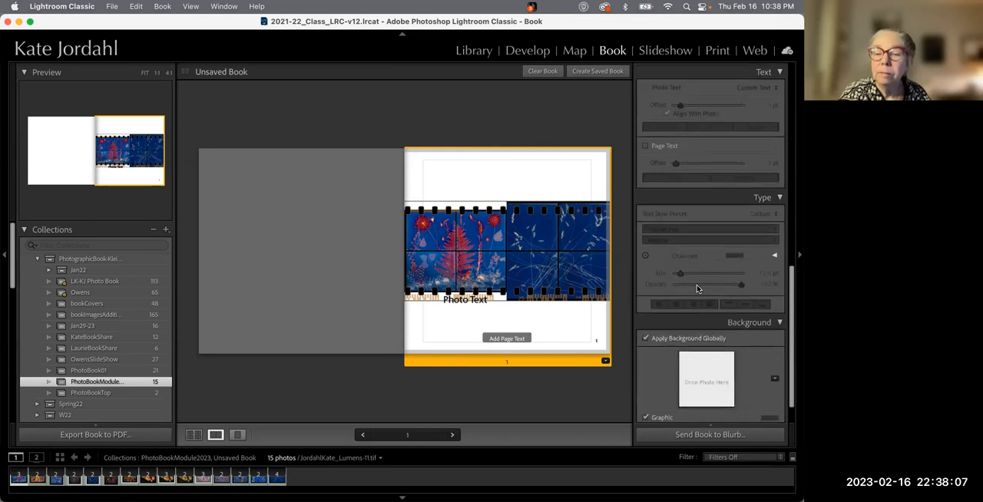
{"action": "scroll", "coordinate": [697, 289], "scroll_direction": "up", "scroll_amount": 20}
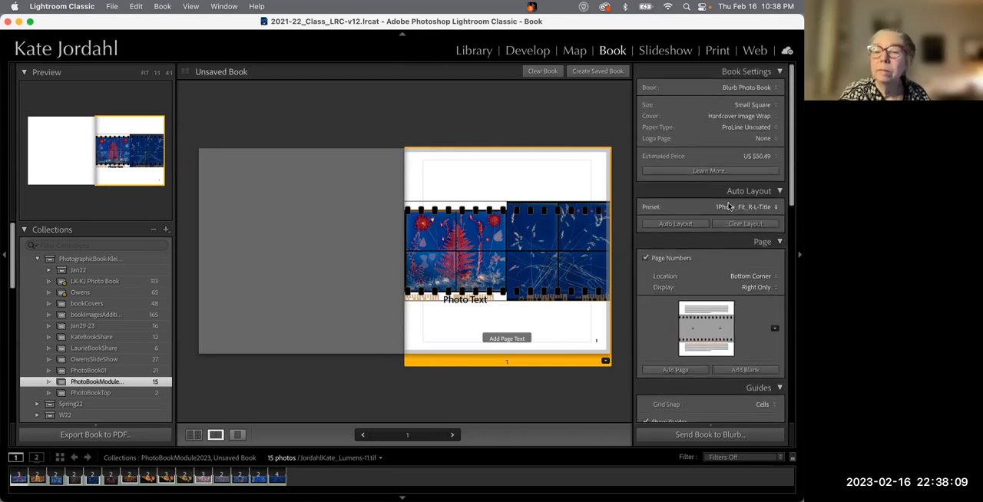
{"action": "left_click", "coordinate": [735, 207]}
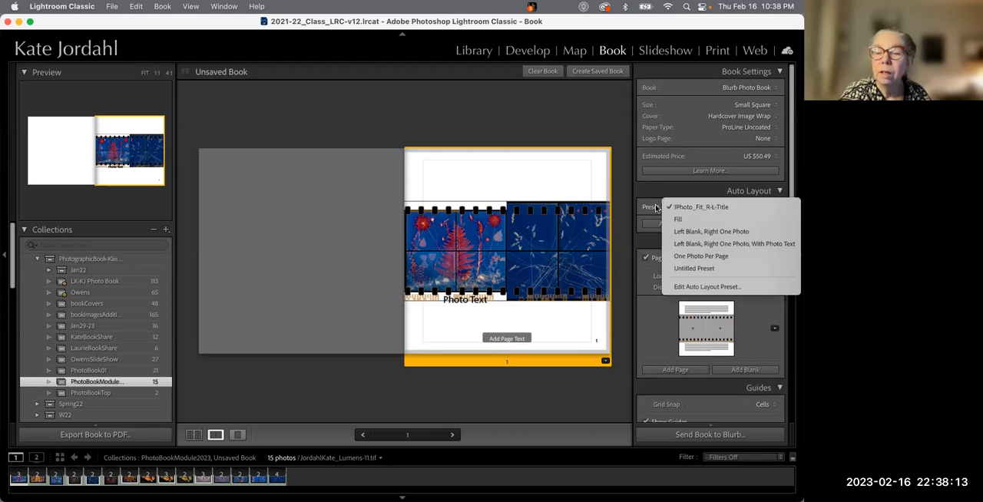
{"action": "left_click", "coordinate": [655, 207]}
{"action": "left_click", "coordinate": [646, 257]}
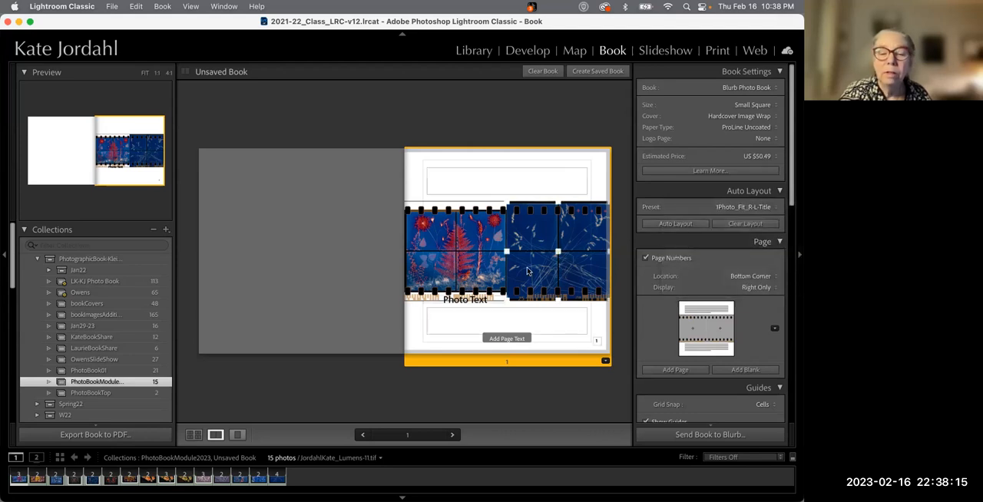
Switch between the multi-page, spread and single-page views and browse to pages 4–5
{"action": "left_click", "coordinate": [193, 434]}
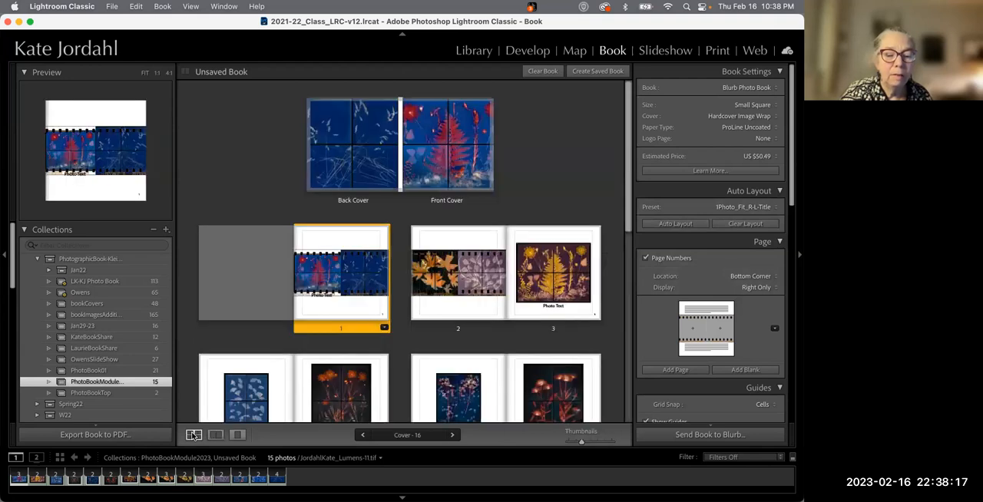
{"action": "left_click", "coordinate": [216, 435]}
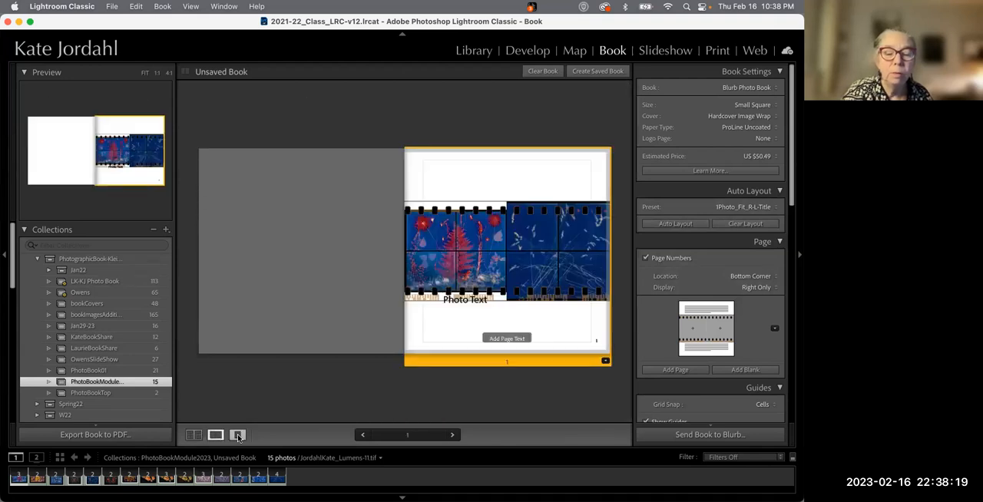
{"action": "key", "text": "Right"}
{"action": "key", "text": "Right"}
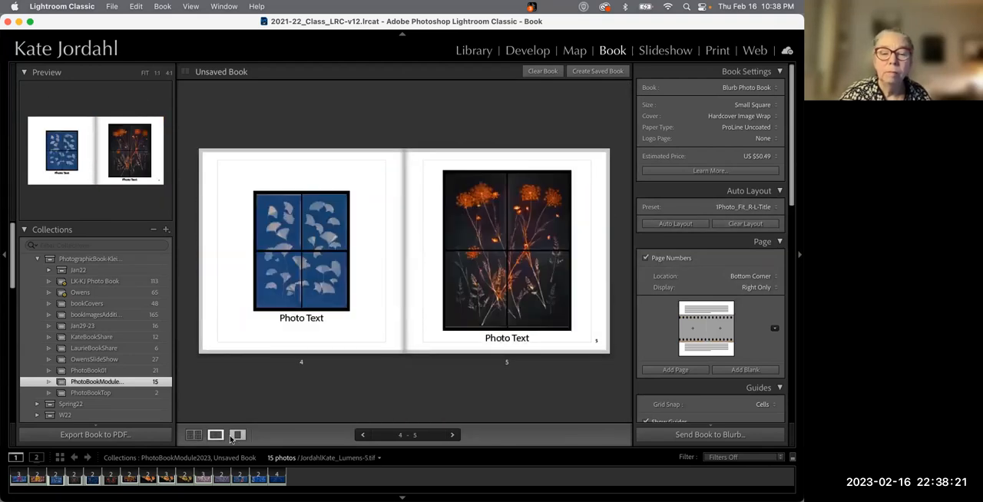
{"action": "left_click", "coordinate": [238, 436]}
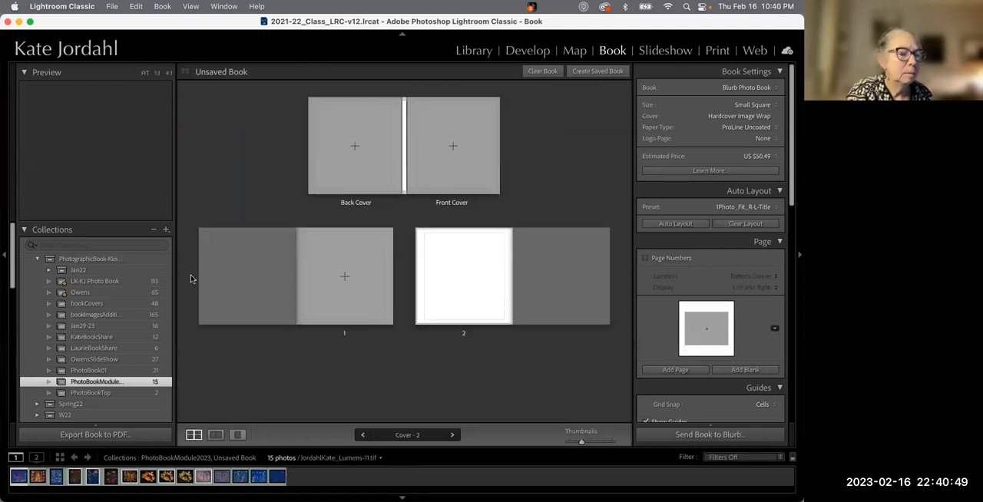
Switch to the Library module, select the maple-leaf photo and scroll through the collection's photos
{"action": "left_click", "coordinate": [473, 50]}
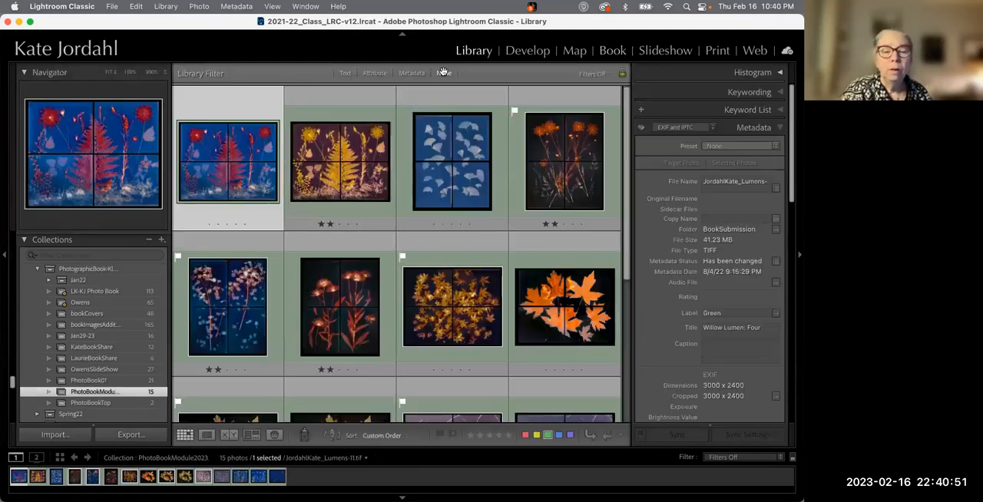
{"action": "left_click", "coordinate": [470, 329]}
{"action": "scroll", "coordinate": [346, 315], "scroll_direction": "down", "scroll_amount": 1}
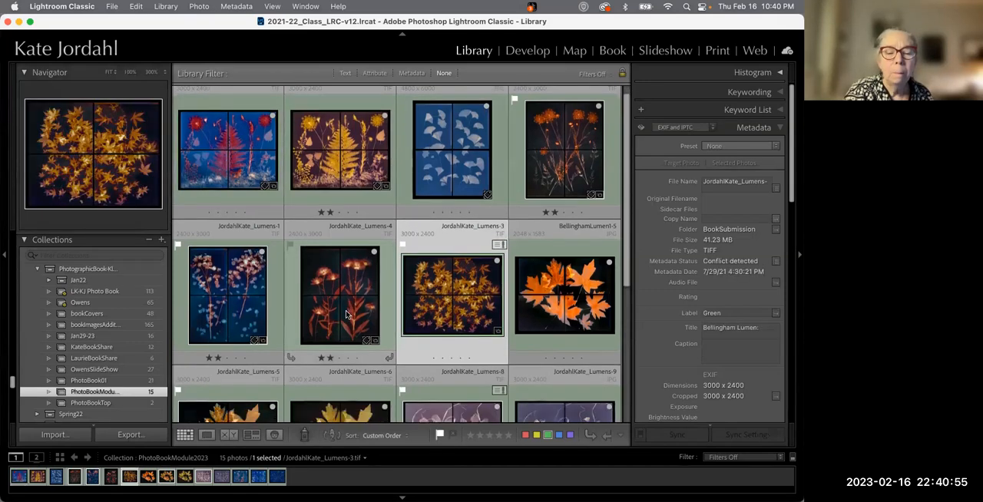
{"action": "scroll", "coordinate": [345, 313], "scroll_direction": "down", "scroll_amount": 5}
{"action": "scroll", "coordinate": [346, 313], "scroll_direction": "up", "scroll_amount": 5}
{"action": "scroll", "coordinate": [345, 315], "scroll_direction": "down", "scroll_amount": 5}
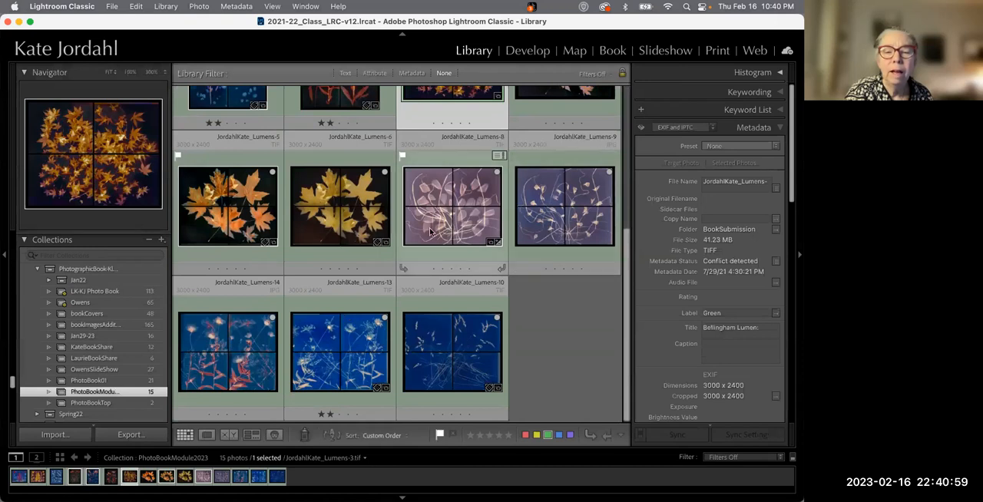
{"action": "scroll", "coordinate": [430, 232], "scroll_direction": "up", "scroll_amount": 2}
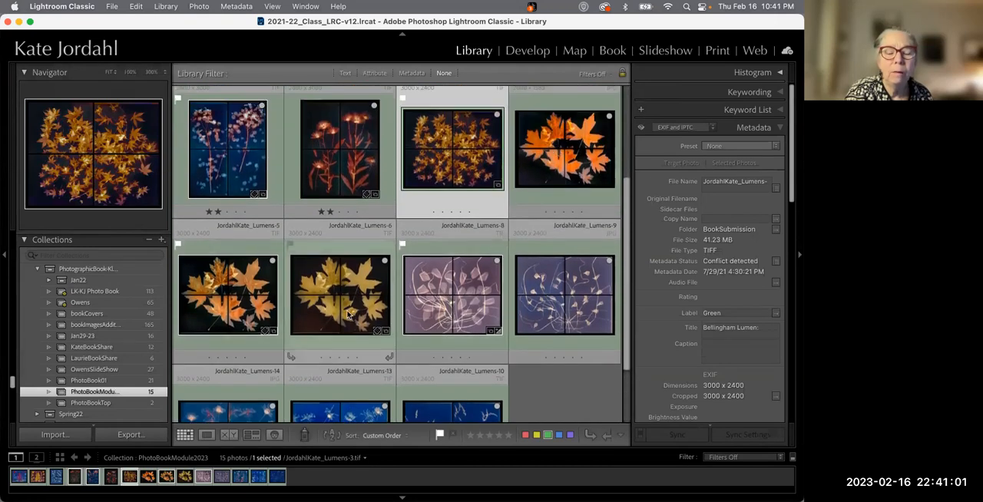
Reorder the collection's photos in the grid by moving JordahlKate_Lumens-4 and JordahlKate_Lumens-7 to new positions
{"action": "scroll", "coordinate": [347, 315], "scroll_direction": "down", "scroll_amount": 2}
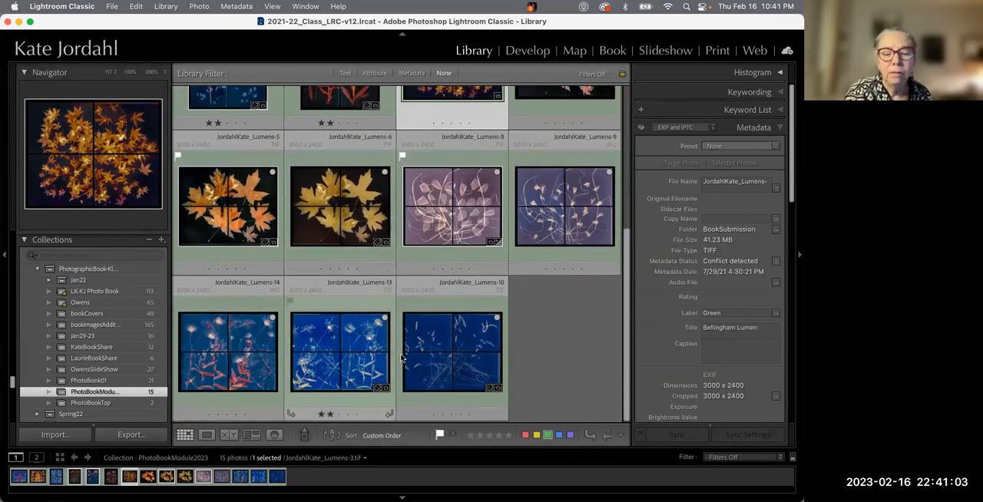
{"action": "scroll", "coordinate": [463, 358], "scroll_direction": "up", "scroll_amount": 5}
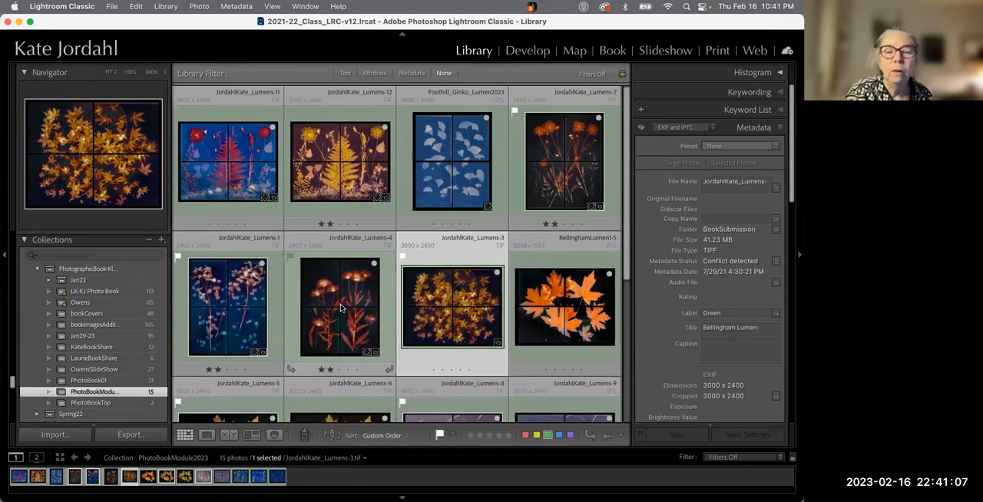
{"action": "left_click_drag", "start_coordinate": [342, 308], "coordinate": [511, 336]}
{"action": "left_click_drag", "start_coordinate": [569, 158], "coordinate": [480, 395]}
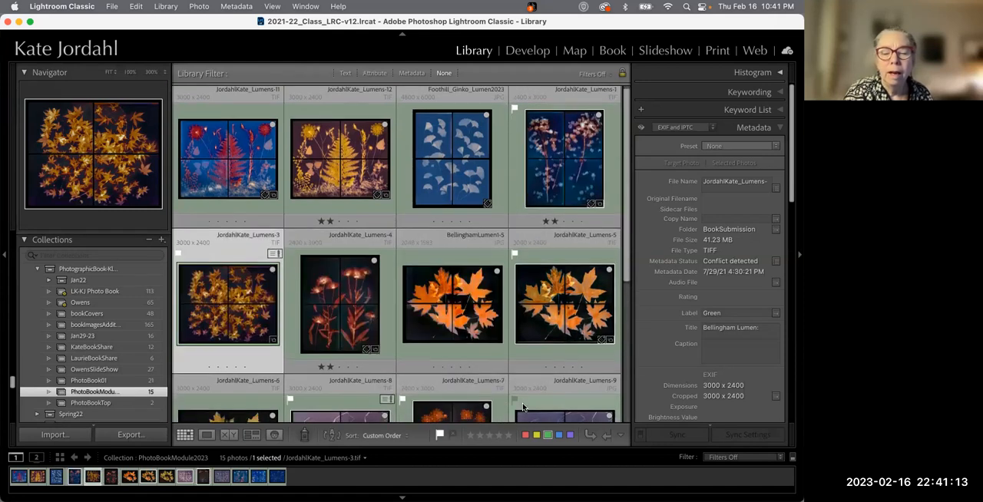
Examine the Title metadata of the JordahlKate_Lumens-11 and JordahlKate_Lumens-12 photos
{"action": "scroll", "coordinate": [498, 217], "scroll_direction": "down", "scroll_amount": 3}
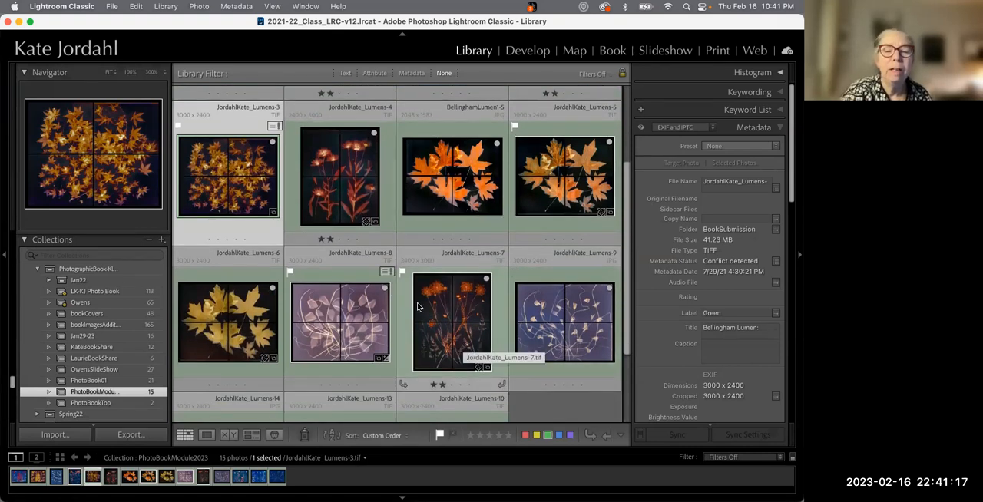
{"action": "scroll", "coordinate": [418, 307], "scroll_direction": "up", "scroll_amount": 3}
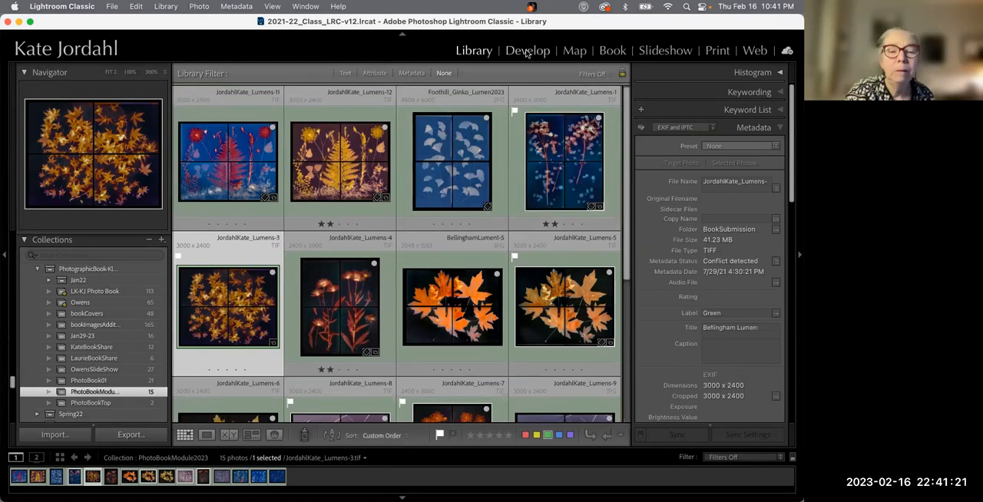
{"action": "left_click", "coordinate": [270, 165]}
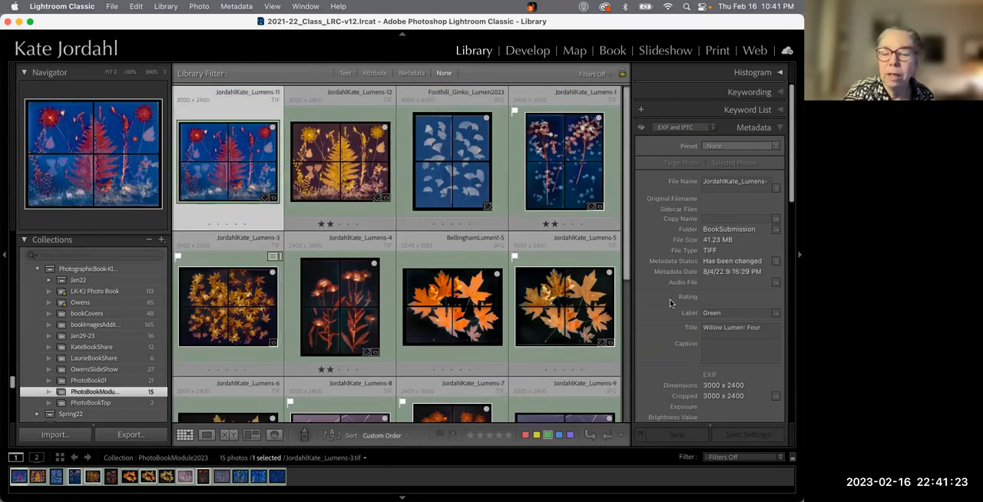
{"action": "left_click", "coordinate": [740, 332]}
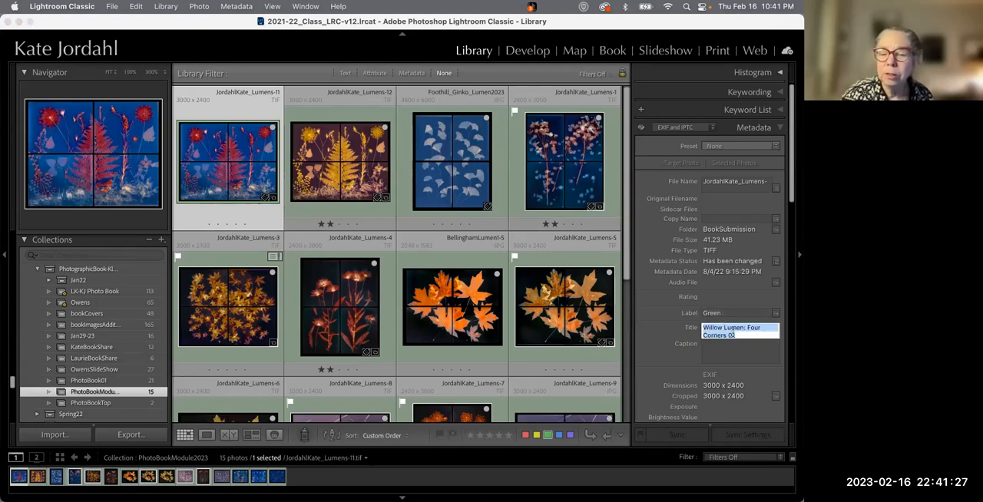
{"action": "left_click", "coordinate": [733, 335]}
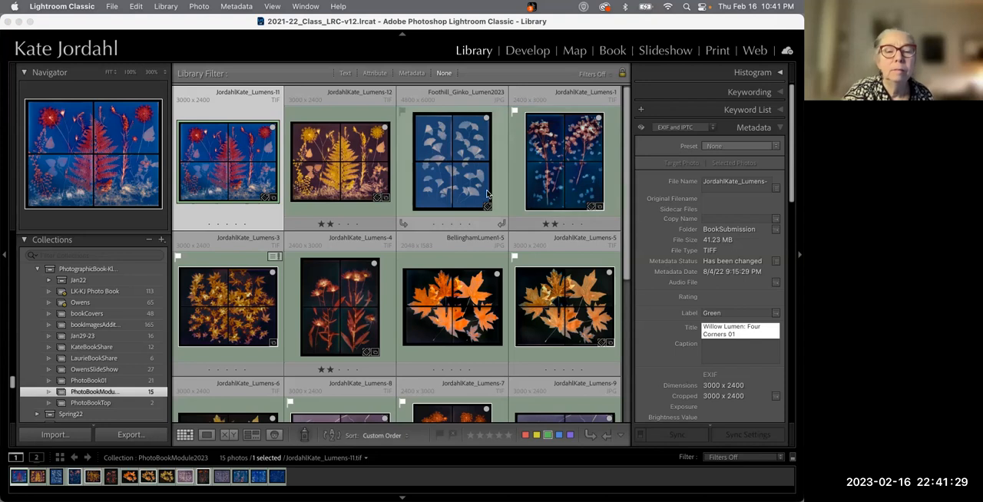
{"action": "key", "text": "Return"}
{"action": "left_click", "coordinate": [321, 164]}
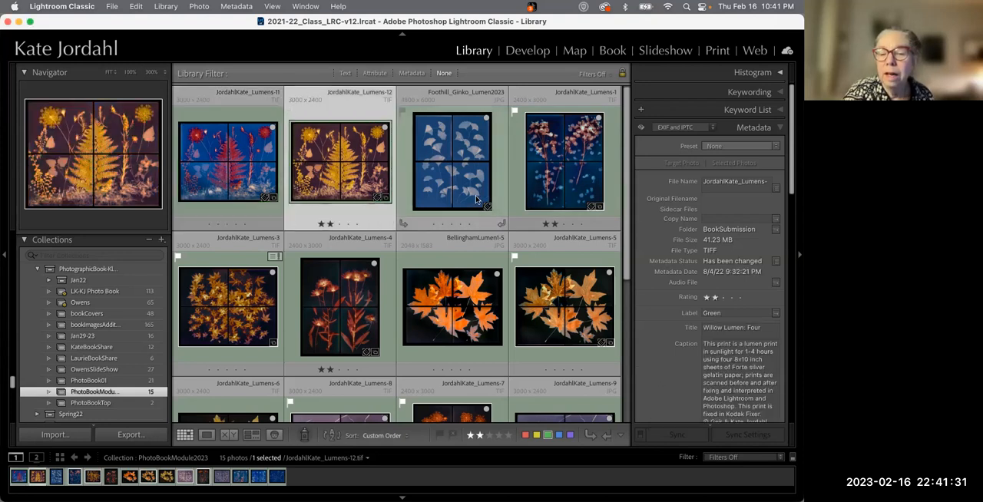
{"action": "left_click", "coordinate": [734, 331]}
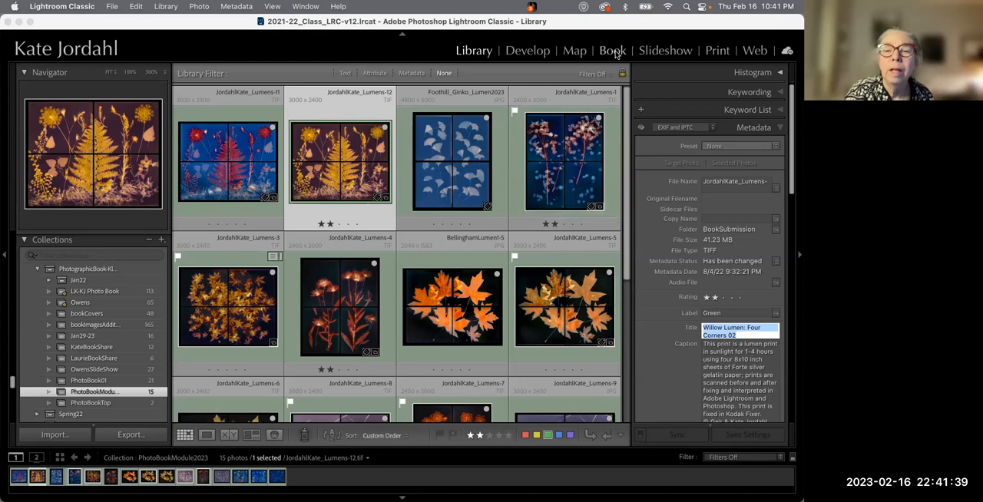
Switch to the Book module and move the ginkgo photo from page 3 onto page 1
{"action": "left_click", "coordinate": [613, 51]}
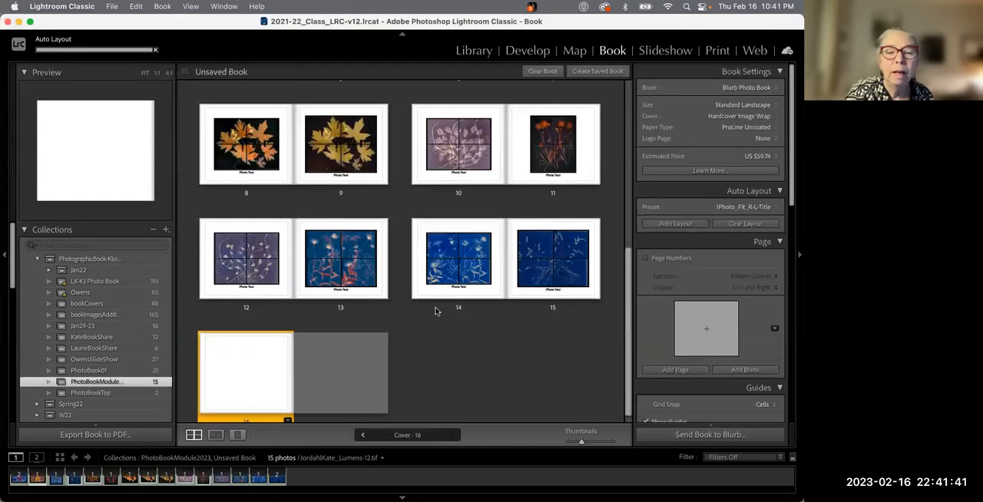
{"action": "scroll", "coordinate": [453, 261], "scroll_direction": "up", "scroll_amount": 5}
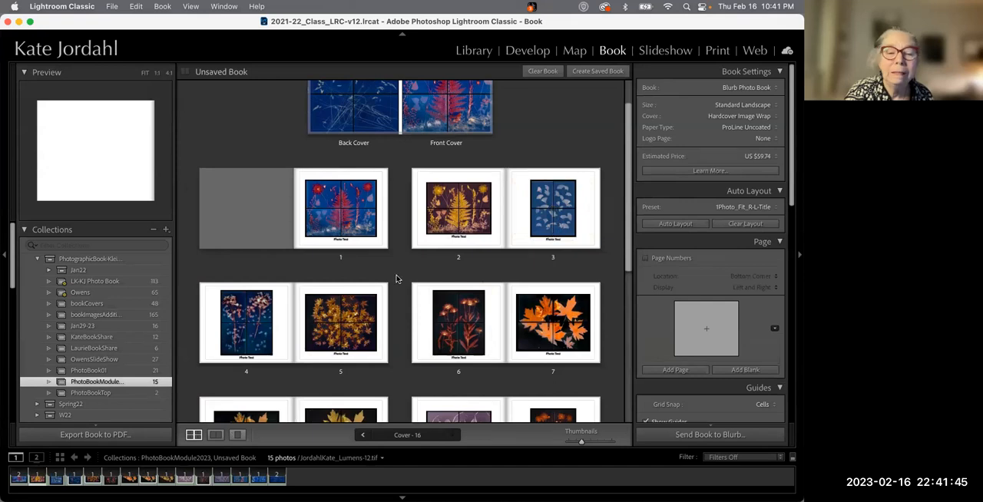
{"action": "left_click_drag", "start_coordinate": [561, 224], "coordinate": [292, 214]}
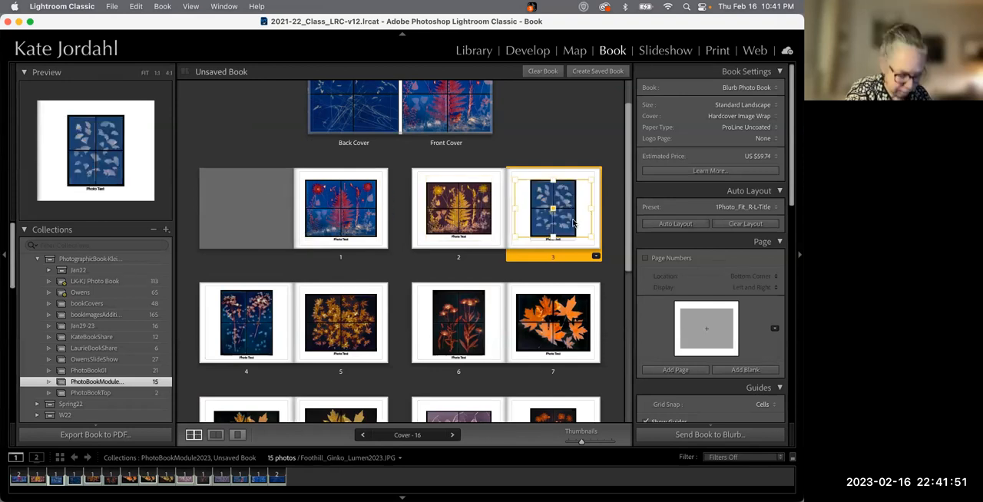
{"action": "left_click_drag", "start_coordinate": [522, 243], "coordinate": [304, 245]}
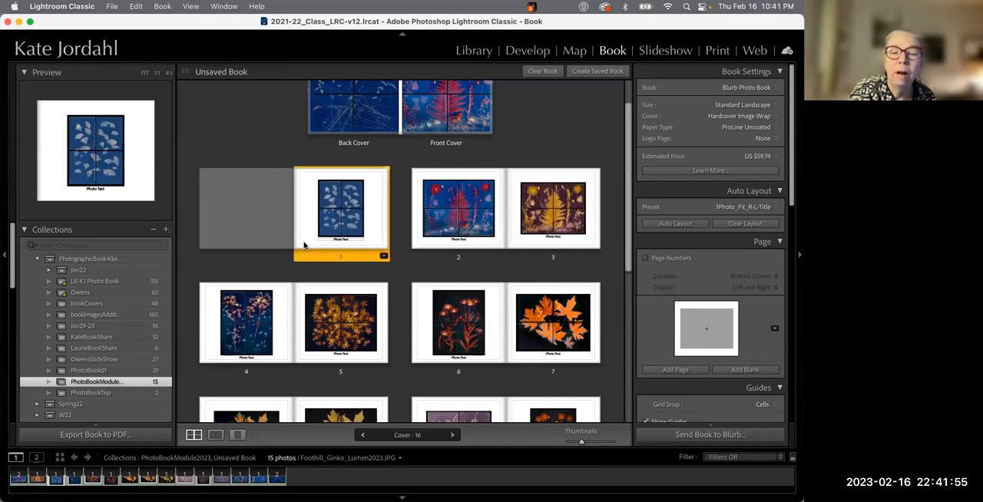
Change page 8's layout to a 2 Photos layout with two stacked photo cells
{"action": "scroll", "coordinate": [442, 317], "scroll_direction": "down", "scroll_amount": 3}
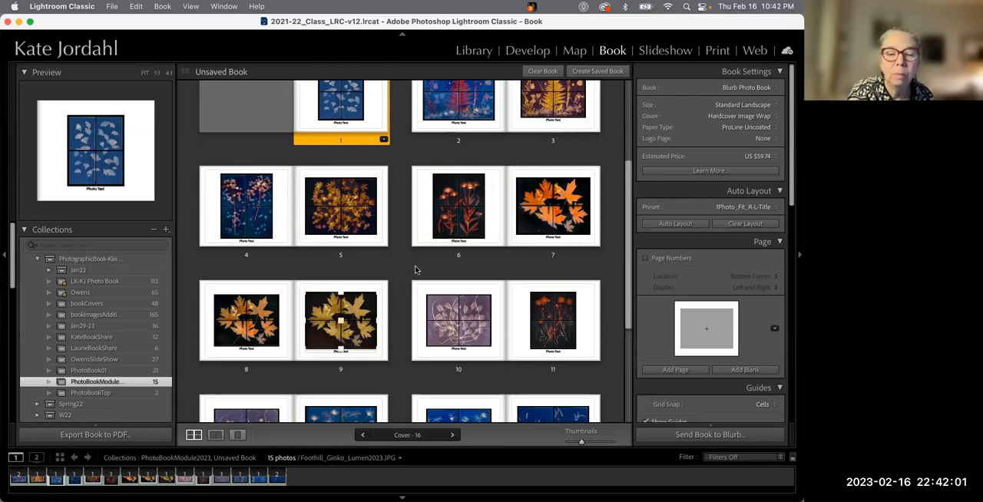
{"action": "left_click", "coordinate": [285, 357]}
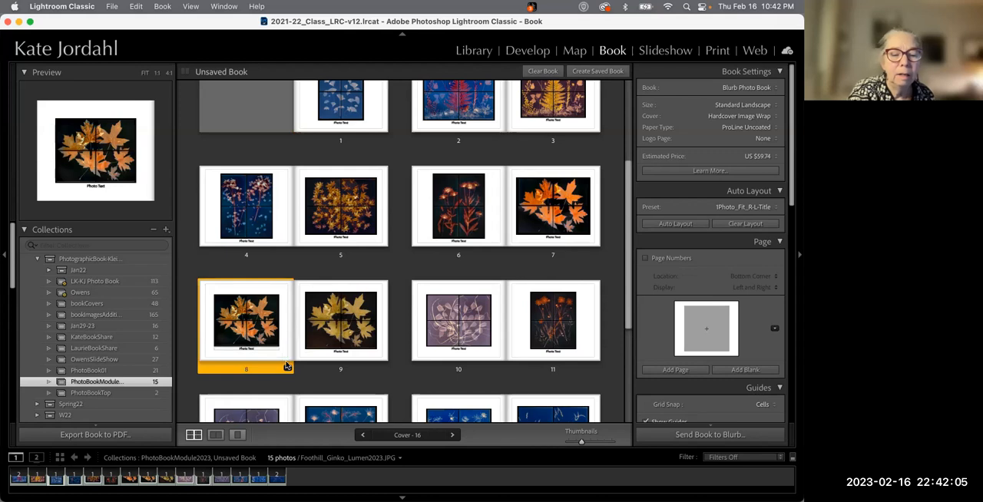
{"action": "left_click", "coordinate": [376, 358]}
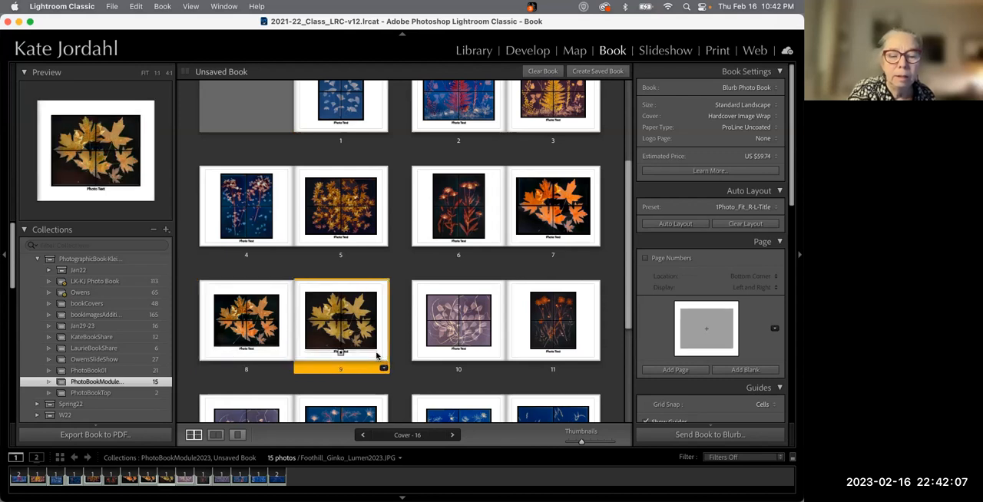
{"action": "left_click", "coordinate": [272, 358]}
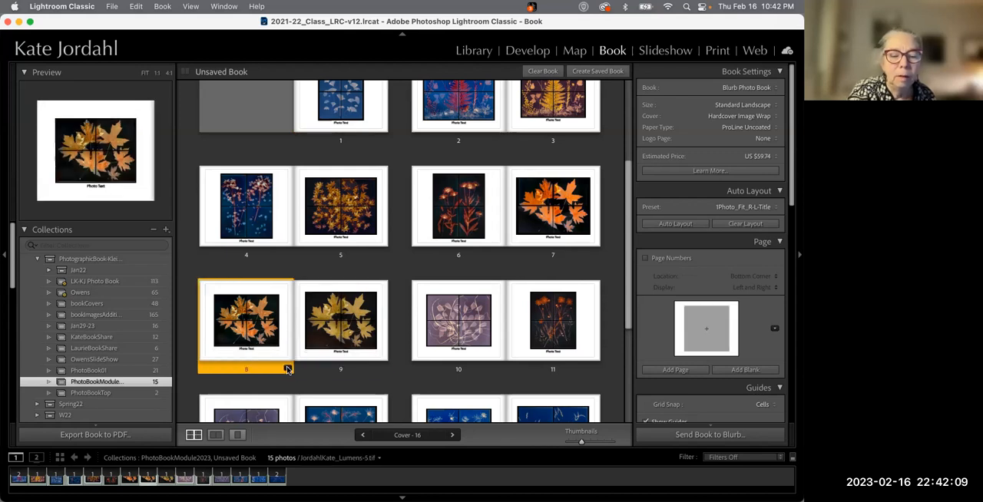
{"action": "left_click", "coordinate": [288, 368]}
{"action": "left_click", "coordinate": [336, 200]}
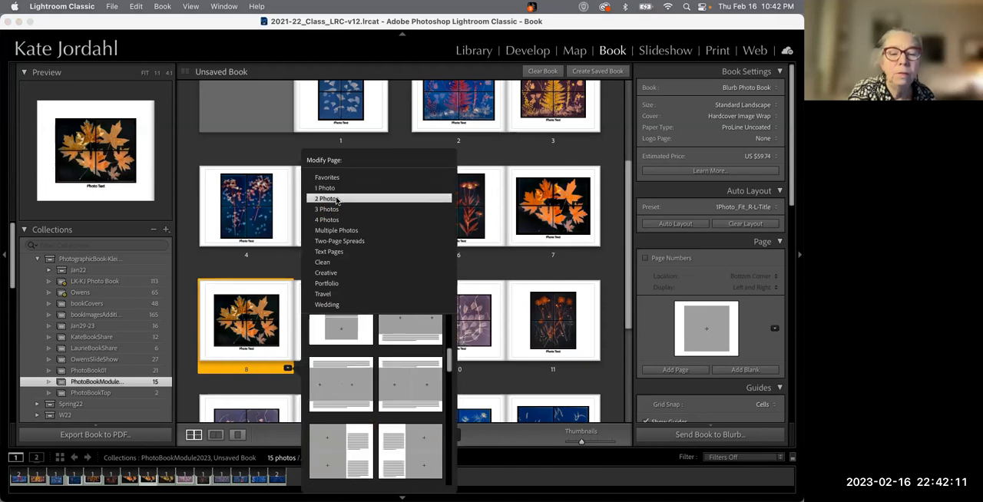
{"action": "scroll", "coordinate": [352, 390], "scroll_direction": "up", "scroll_amount": 2}
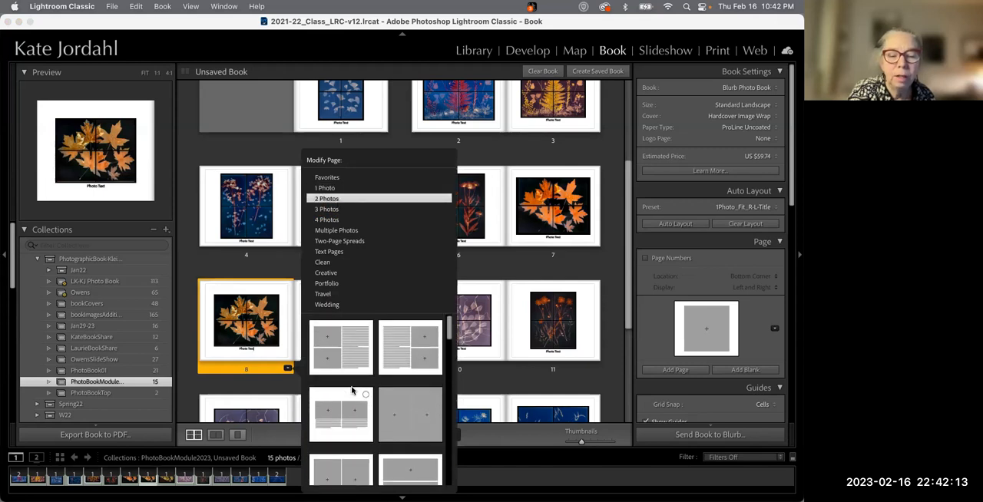
{"action": "left_click", "coordinate": [344, 353]}
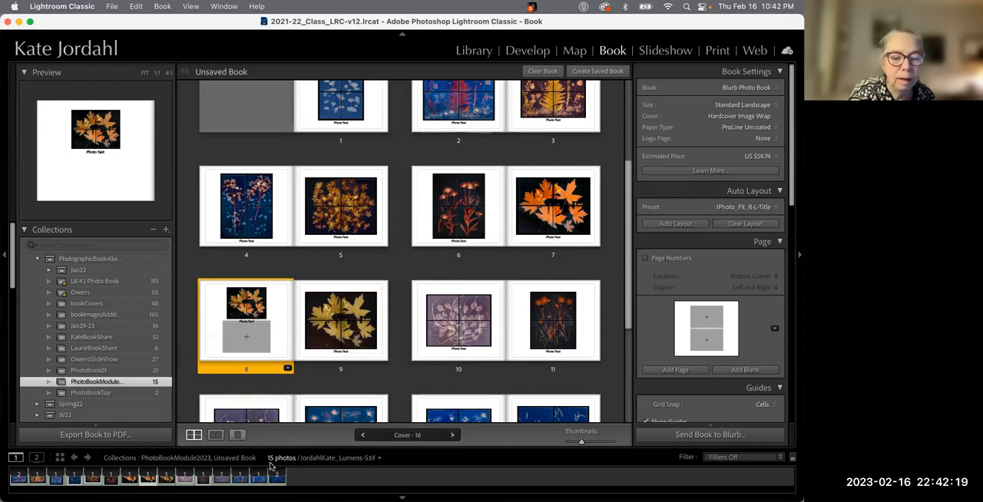
Fill page 8's empty lower cell with the BellinghamLumen1-5 photo from the enlarged filmstrip
{"action": "left_click_drag", "start_coordinate": [265, 448], "coordinate": [327, 420]}
{"action": "left_click_drag", "start_coordinate": [344, 465], "coordinate": [253, 324]}
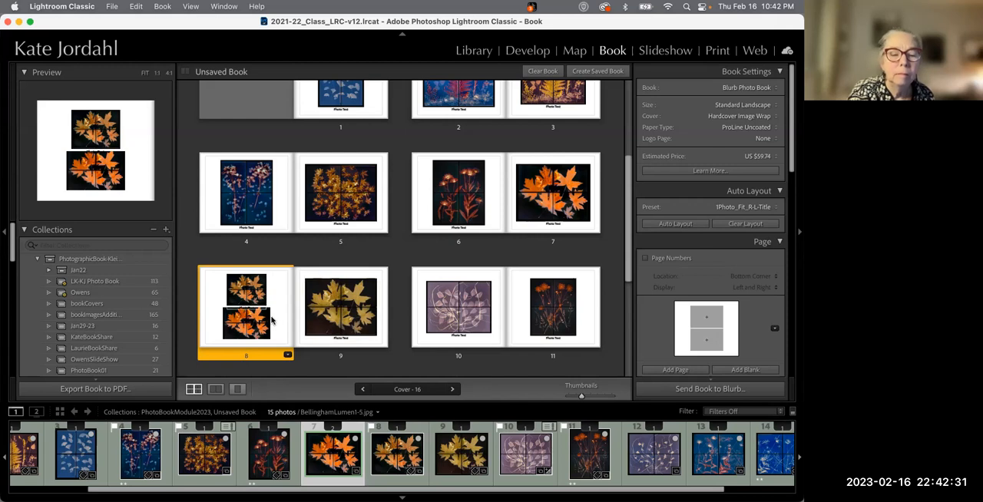
Open the spread view and adjust the lower photo cell on page 8
{"action": "left_click", "coordinate": [220, 391]}
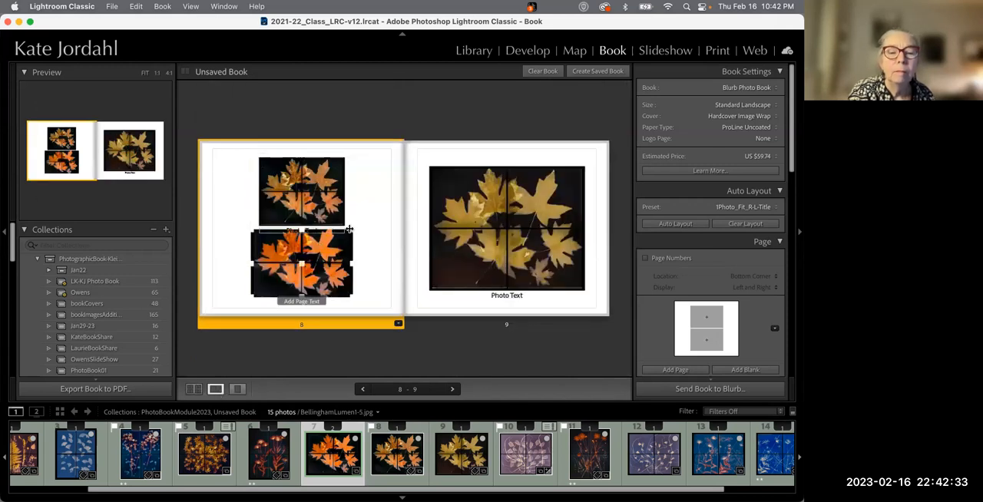
{"action": "left_click", "coordinate": [317, 278]}
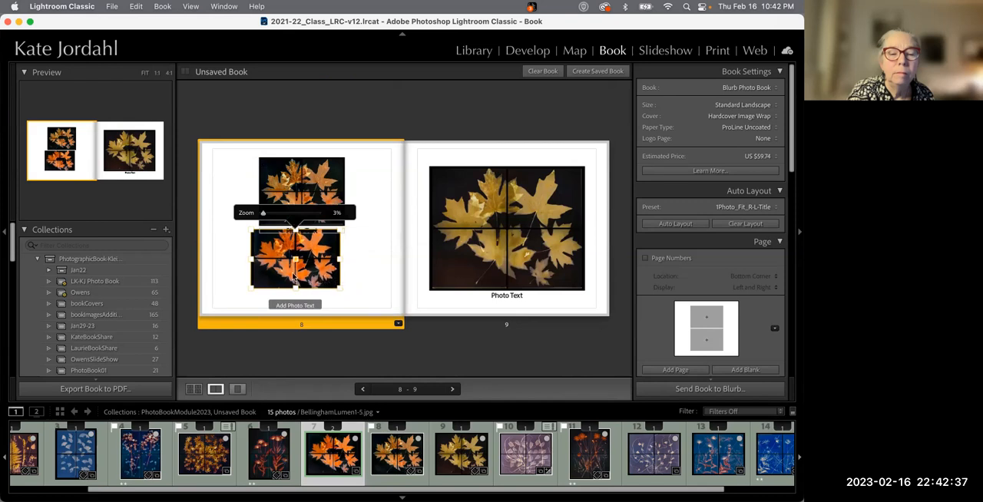
{"action": "left_click_drag", "start_coordinate": [253, 231], "coordinate": [260, 240]}
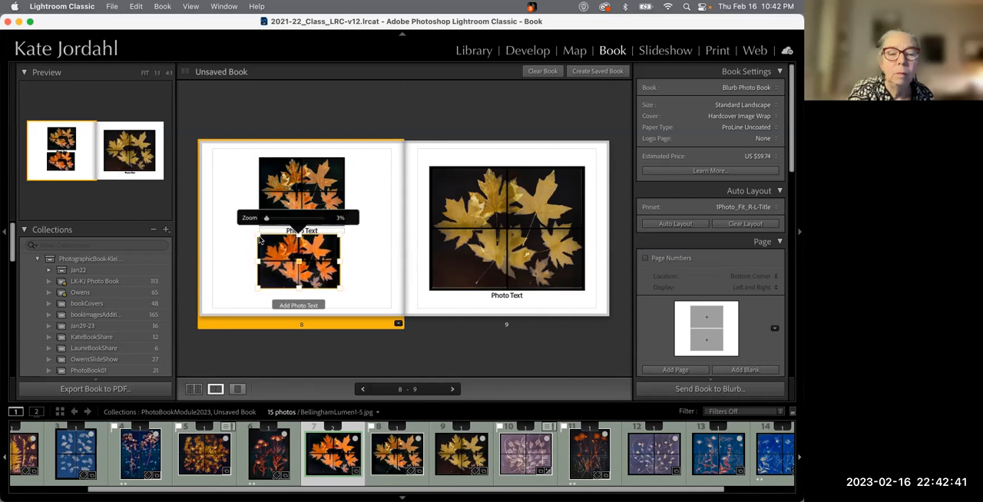
{"action": "left_click_drag", "start_coordinate": [339, 285], "coordinate": [341, 285]}
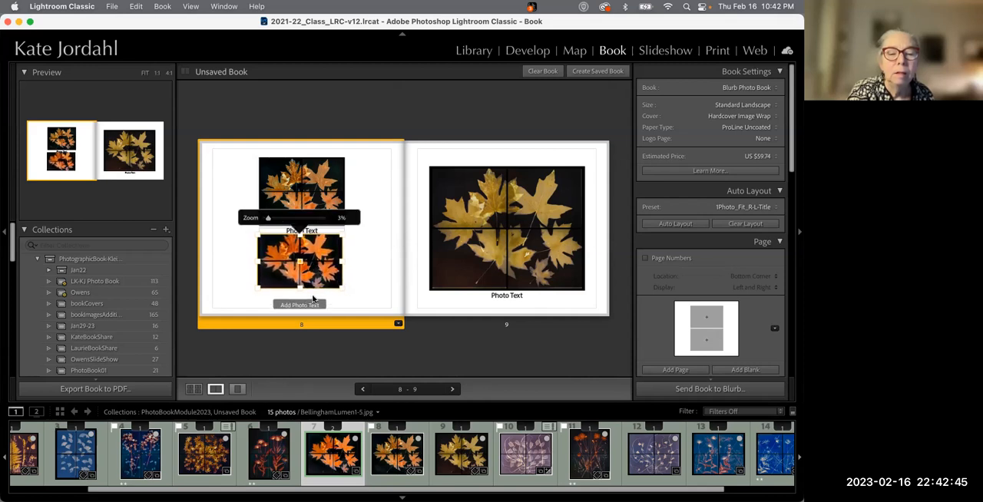
{"action": "left_click", "coordinate": [375, 254]}
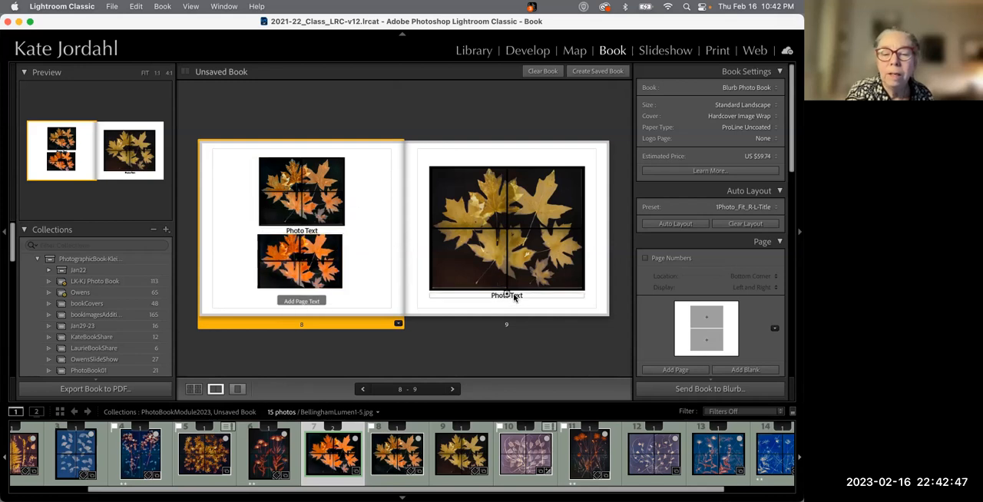
Select page 9 in single-page view and inspect its photo text caption and page options
{"action": "left_click", "coordinate": [506, 294]}
{"action": "left_click", "coordinate": [527, 294]}
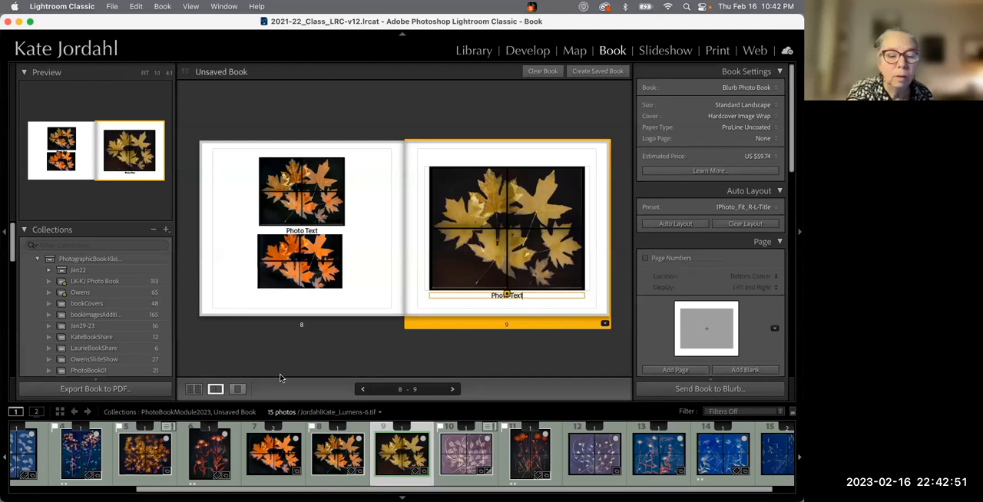
{"action": "left_click", "coordinate": [236, 388]}
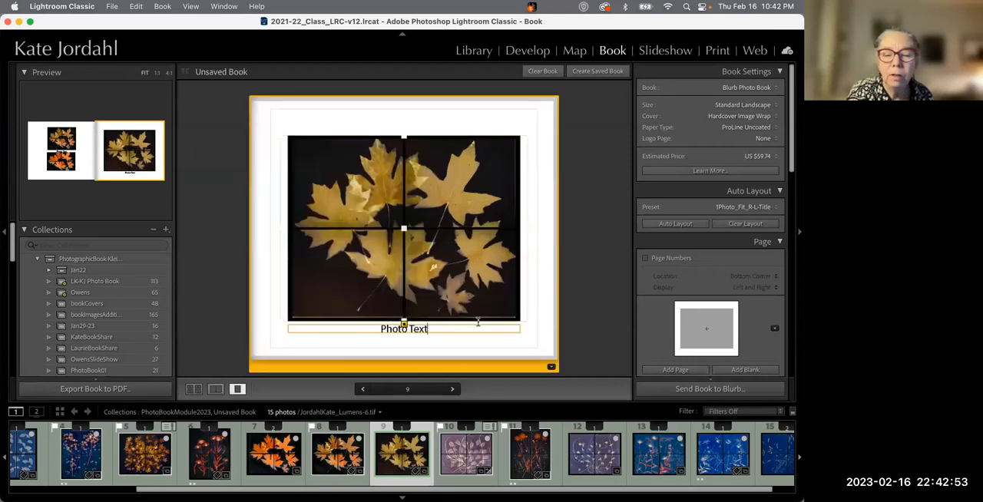
{"action": "left_click", "coordinate": [571, 294]}
{"action": "left_click", "coordinate": [495, 329]}
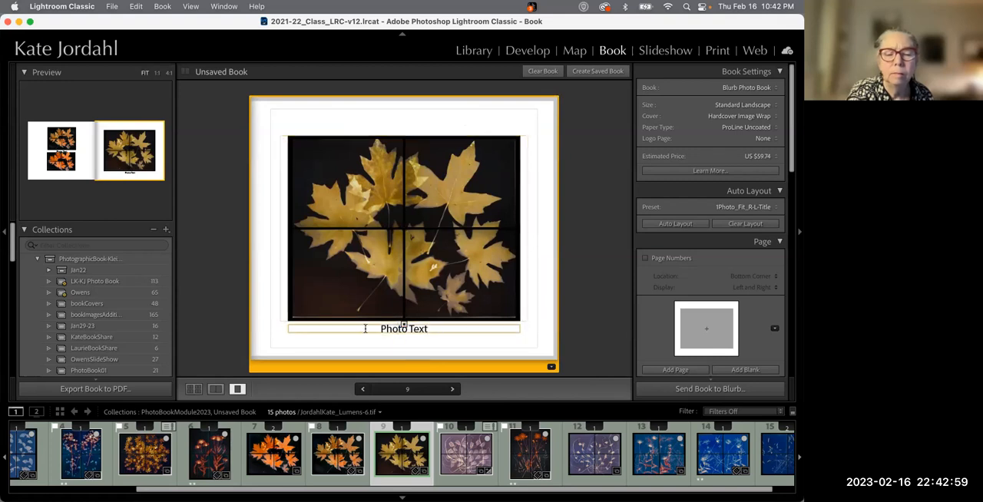
{"action": "double_click", "coordinate": [487, 328]}
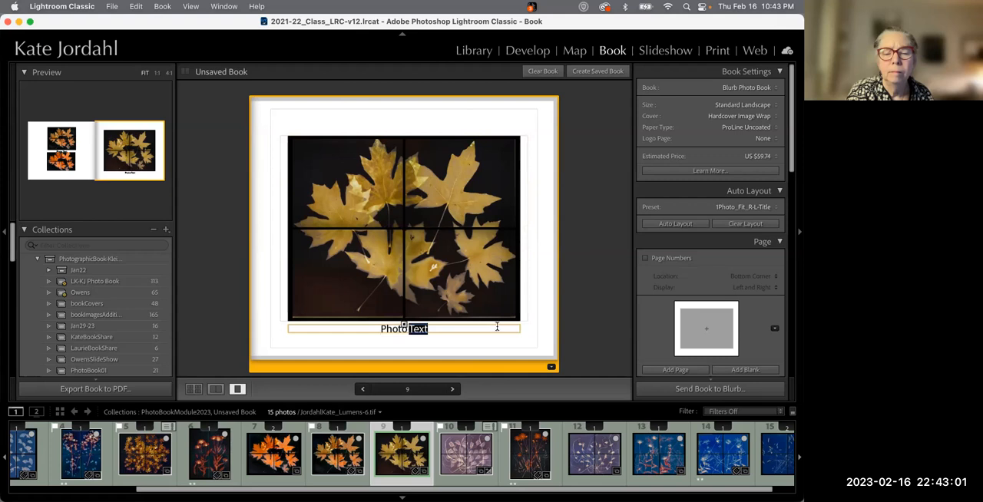
{"action": "left_click", "coordinate": [406, 314]}
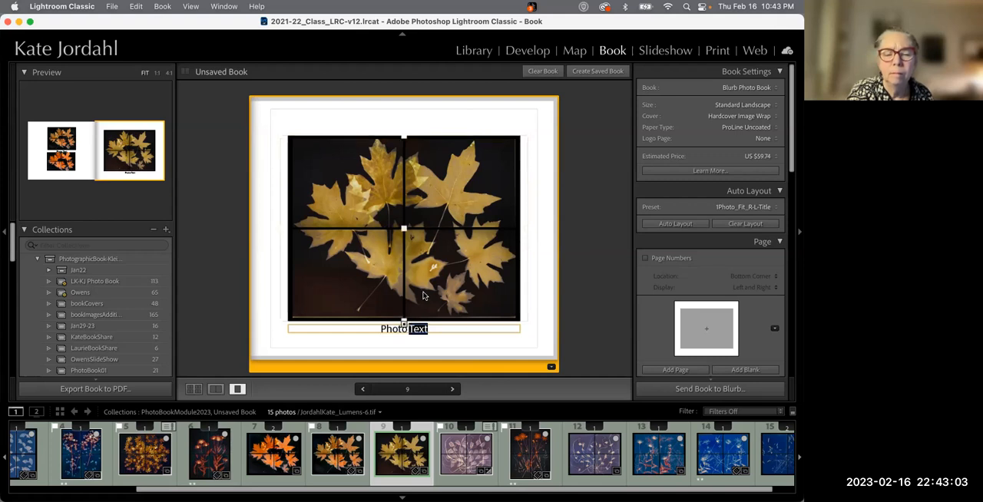
{"action": "left_click", "coordinate": [440, 330]}
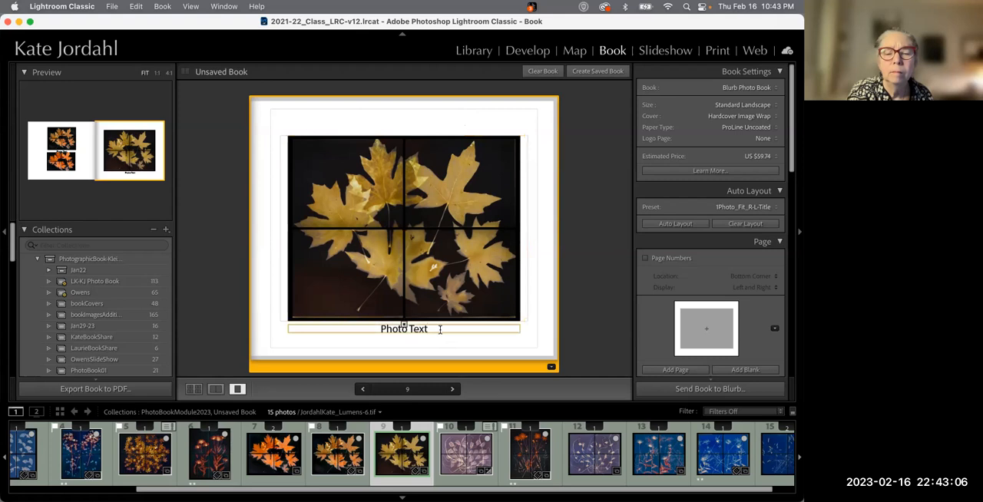
{"action": "left_click", "coordinate": [551, 367]}
{"action": "left_click", "coordinate": [511, 349]}
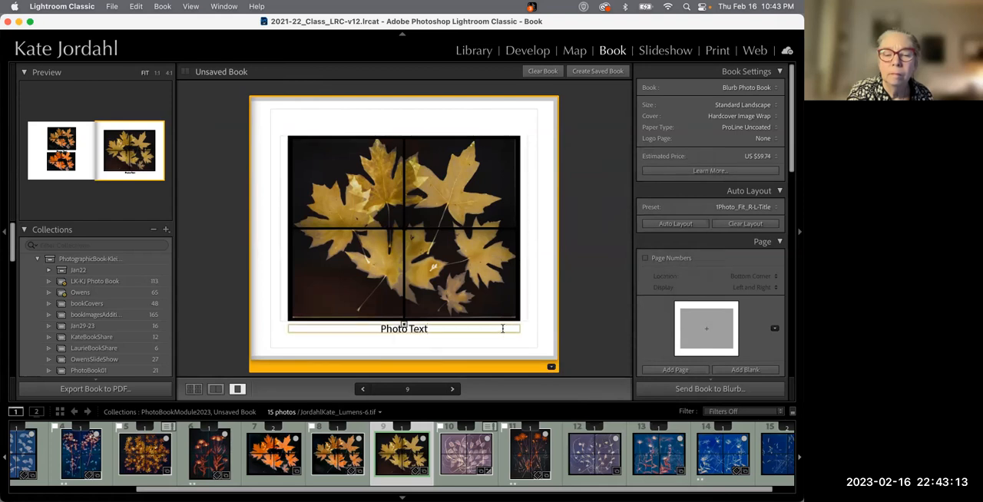
{"action": "key", "text": "alt+shift+Left"}
{"action": "key", "text": "alt+shift+Left"}
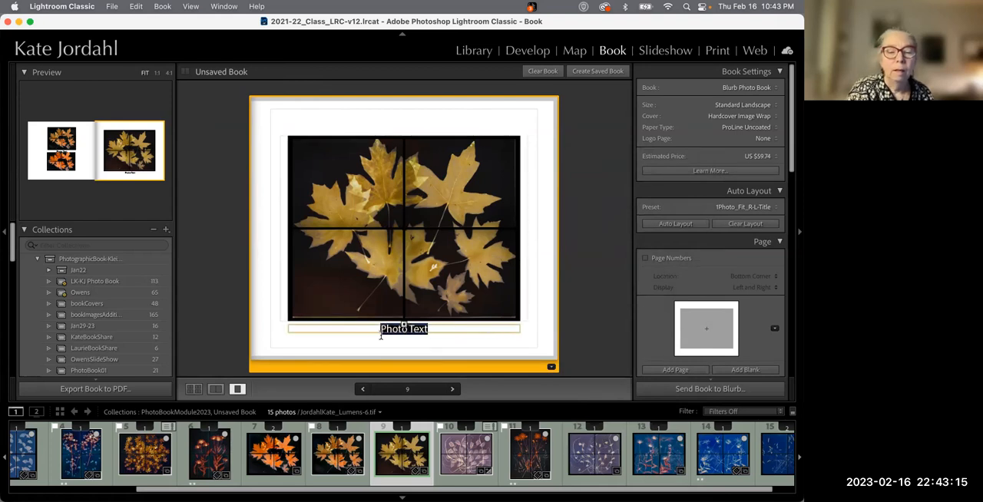
Open page 4 in single-page view and inspect the caption's context menu options
{"action": "left_click", "coordinate": [286, 453]}
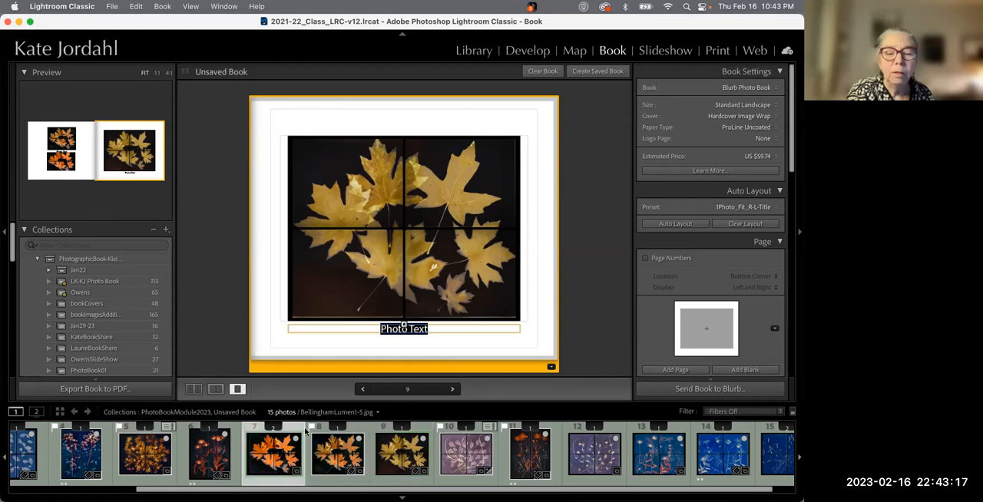
{"action": "left_click", "coordinate": [211, 453]}
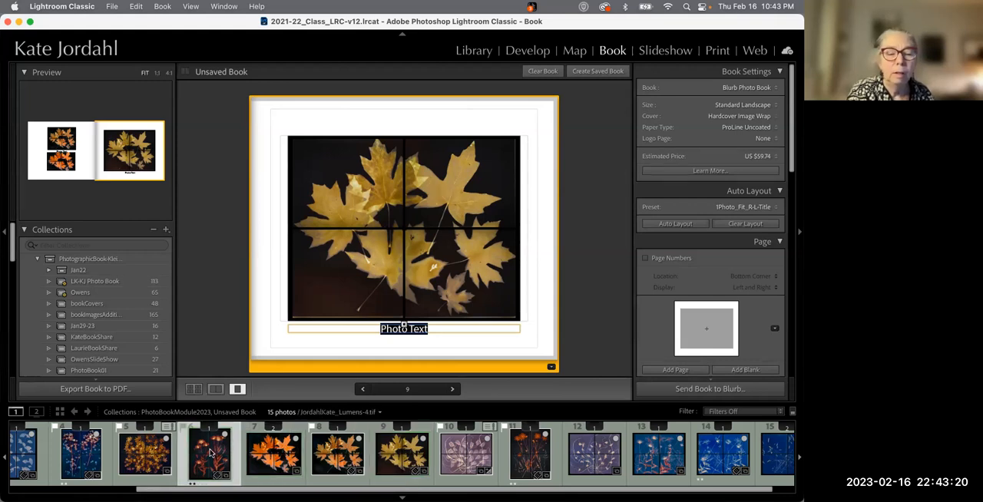
{"action": "left_click", "coordinate": [215, 389]}
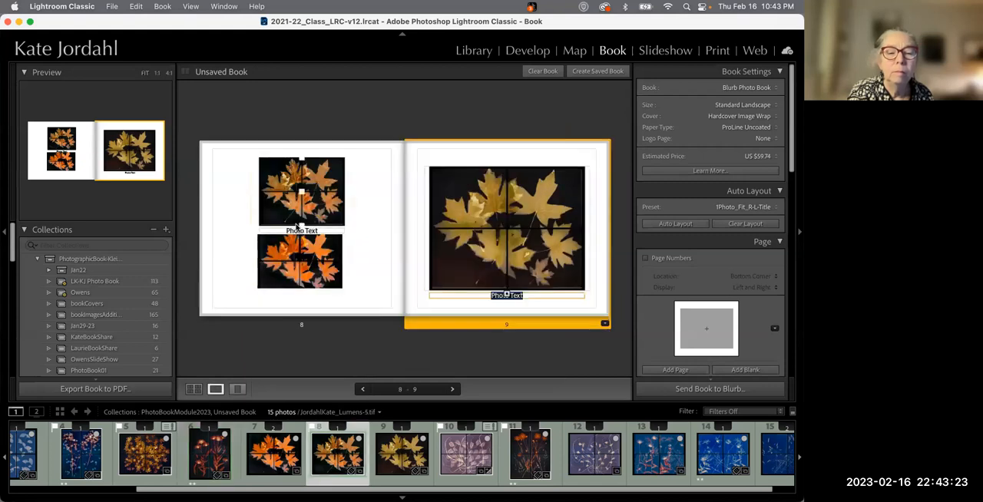
{"action": "left_click", "coordinate": [303, 230]}
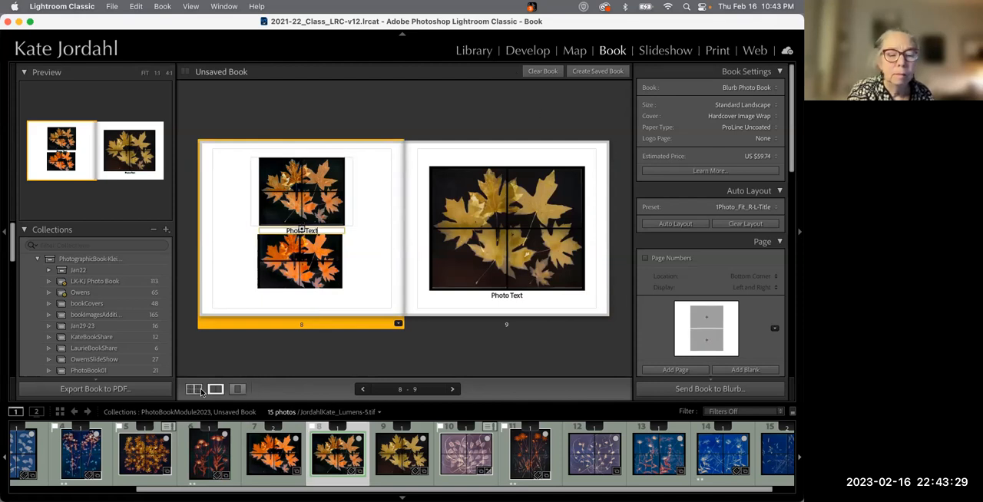
{"action": "left_click", "coordinate": [194, 389]}
{"action": "scroll", "coordinate": [315, 249], "scroll_direction": "up", "scroll_amount": 3}
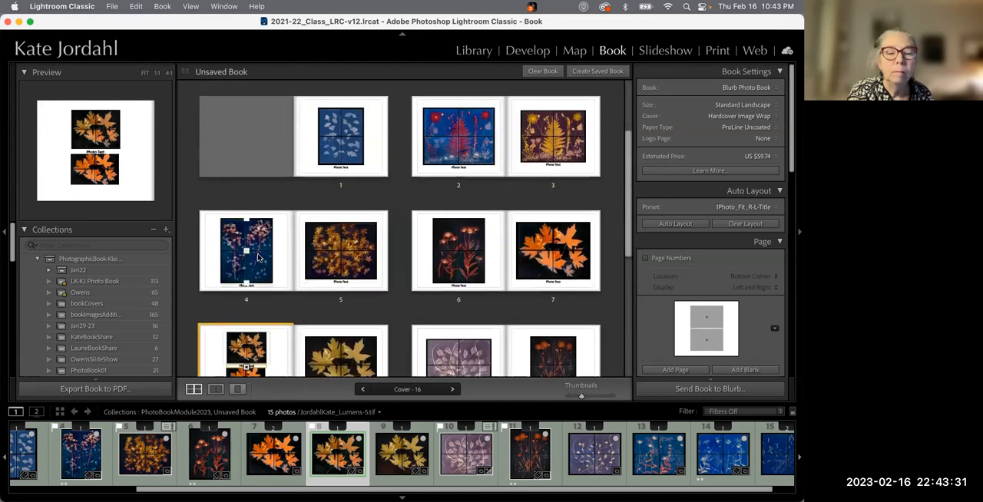
{"action": "left_click", "coordinate": [250, 256]}
{"action": "double_click", "coordinate": [253, 259]}
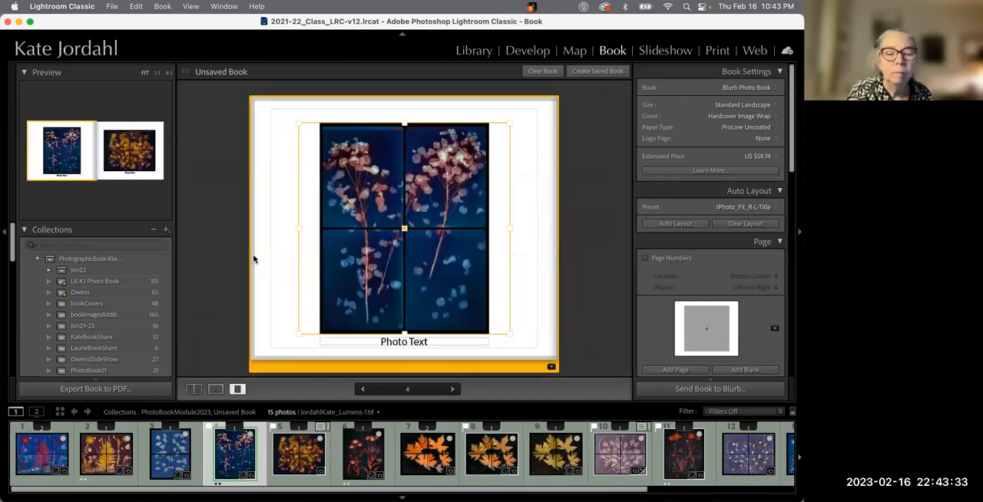
{"action": "left_click", "coordinate": [465, 341]}
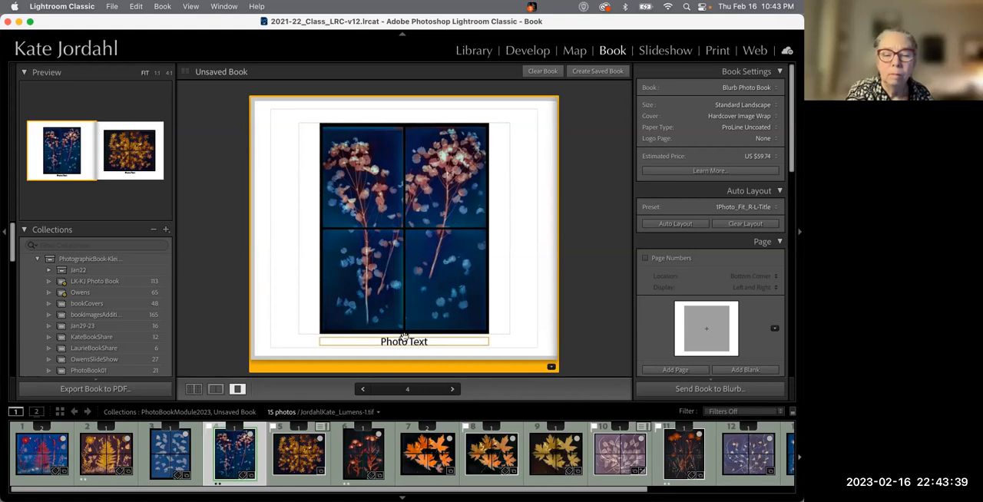
{"action": "right_click", "coordinate": [449, 343]}
{"action": "right_click", "coordinate": [445, 344]}
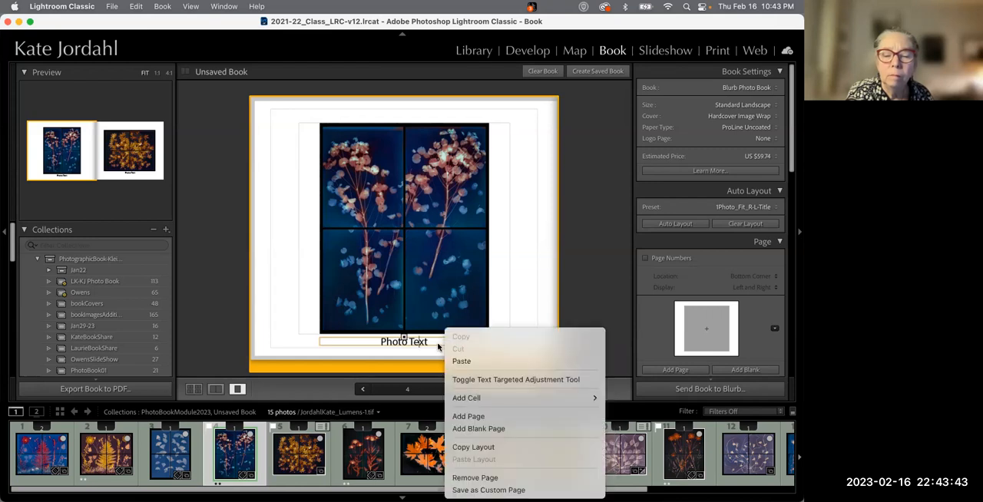
{"action": "left_click", "coordinate": [439, 344]}
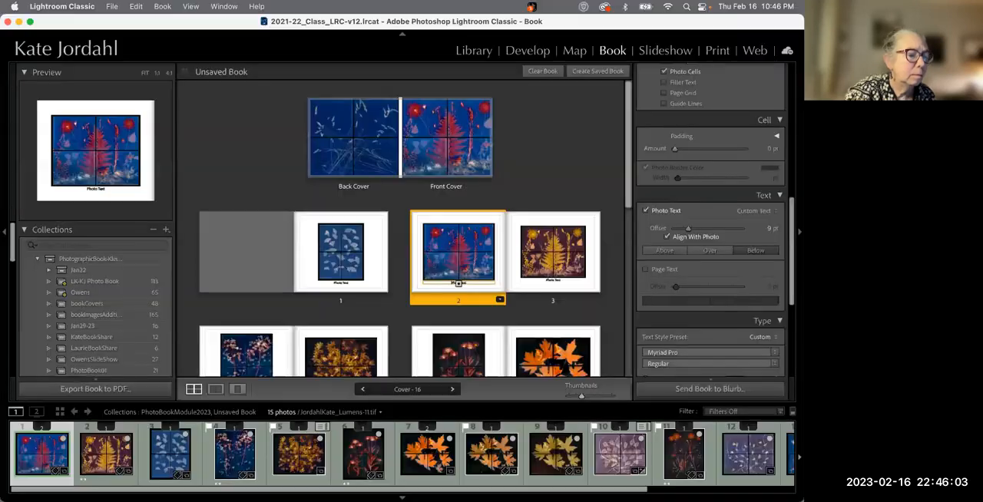
Set page 3's photo text to show the photo Title and replace its photo with the BellinghamLumen1-5 fall leaves image
{"action": "double_click", "coordinate": [562, 248]}
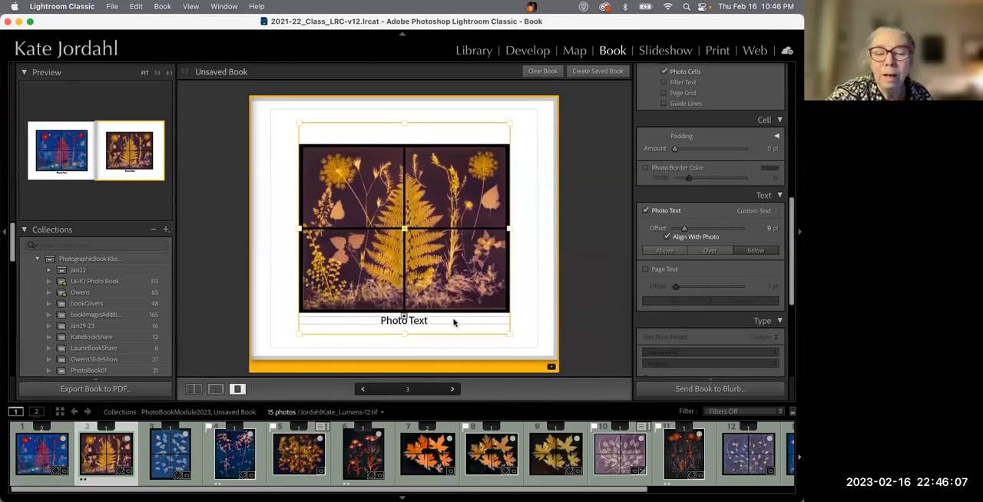
{"action": "left_click", "coordinate": [762, 211]}
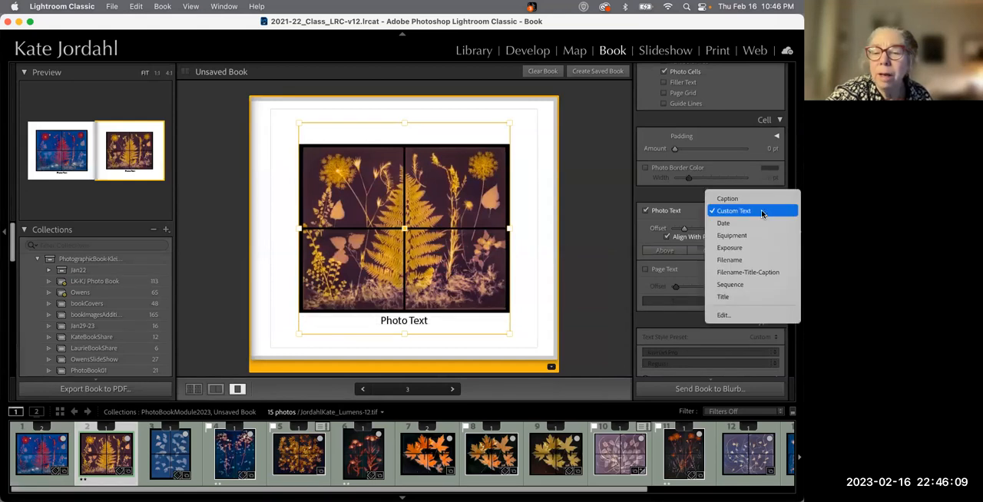
{"action": "left_click", "coordinate": [748, 297]}
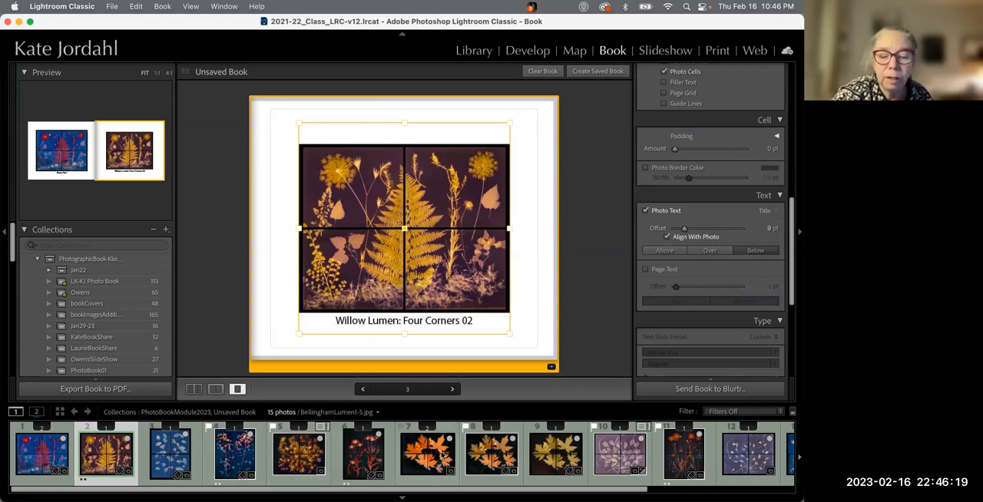
{"action": "left_click_drag", "start_coordinate": [431, 459], "coordinate": [431, 250]}
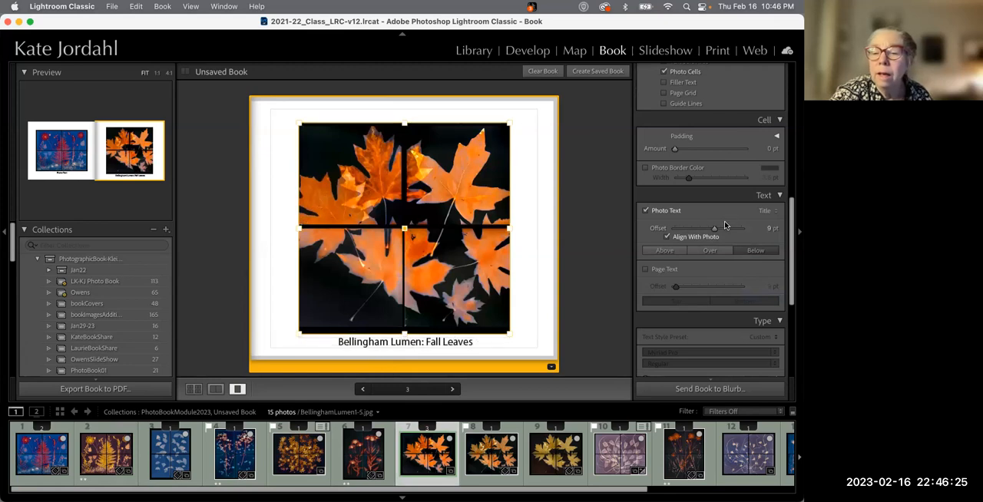
Set page 3's photo text offset to 3 pt, keeping Align With Photo on
{"action": "left_click_drag", "start_coordinate": [713, 230], "coordinate": [690, 234]}
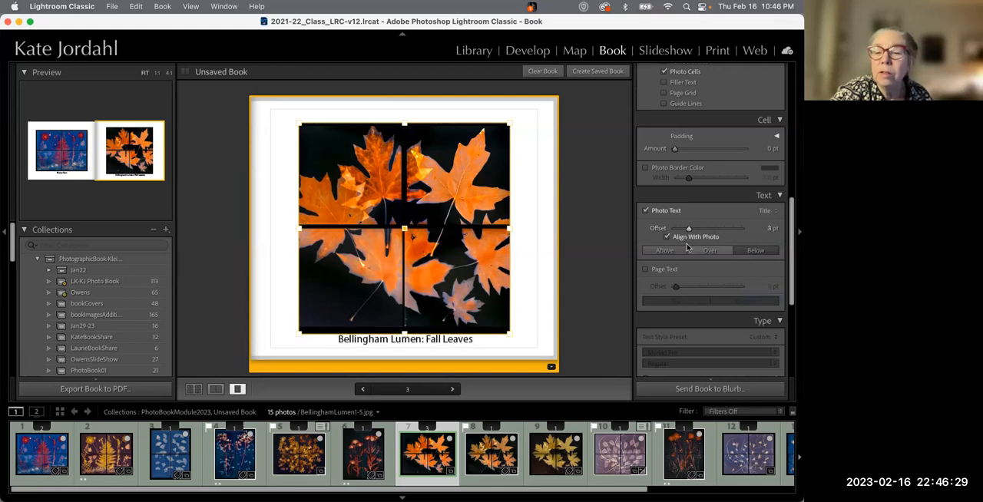
{"action": "left_click", "coordinate": [668, 238]}
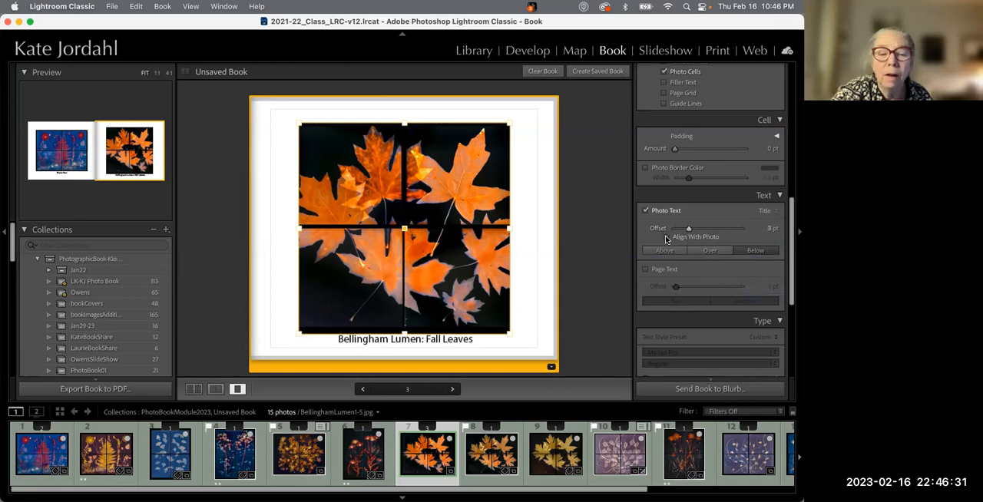
{"action": "left_click", "coordinate": [667, 239]}
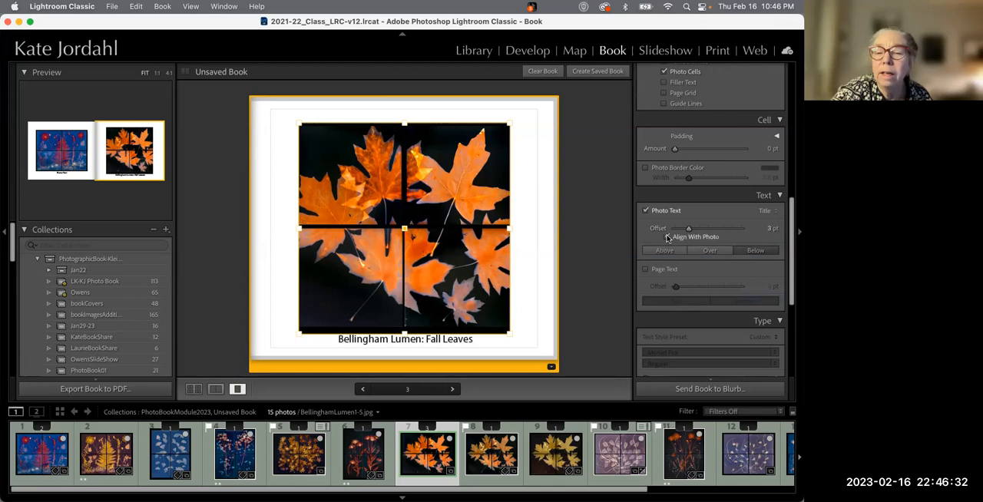
{"action": "left_click", "coordinate": [645, 271]}
{"action": "left_click", "coordinate": [645, 270]}
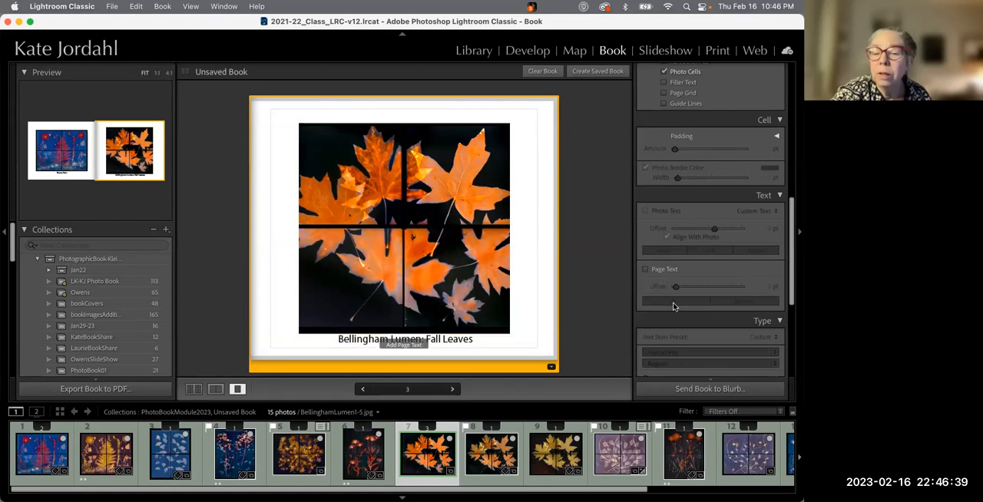
{"action": "left_click", "coordinate": [595, 307]}
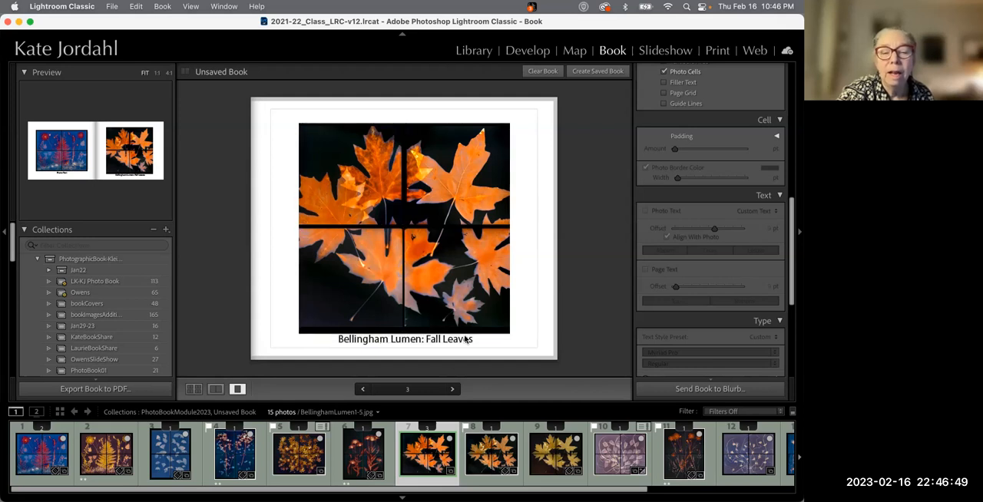
Open page 1 and set its photo text to display the photo Title
{"action": "left_click", "coordinate": [227, 461]}
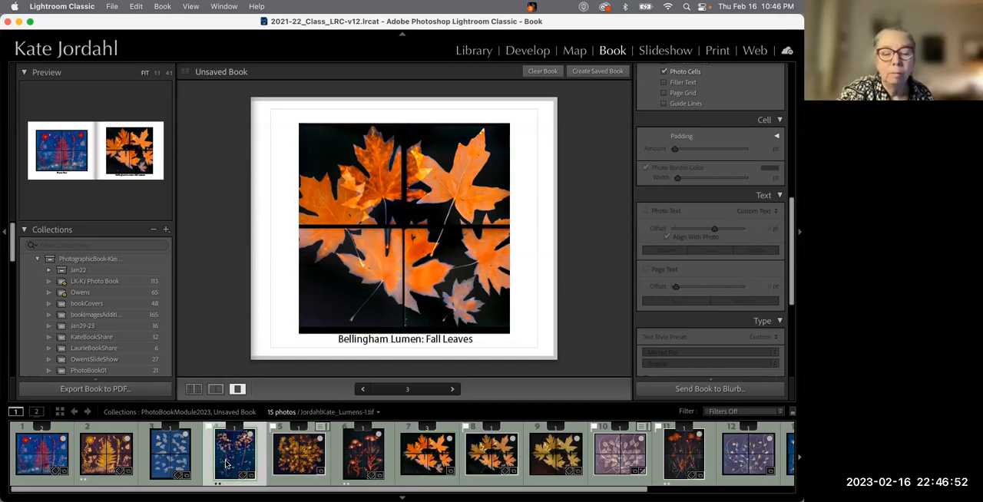
{"action": "left_click", "coordinate": [194, 389]}
{"action": "double_click", "coordinate": [321, 245]}
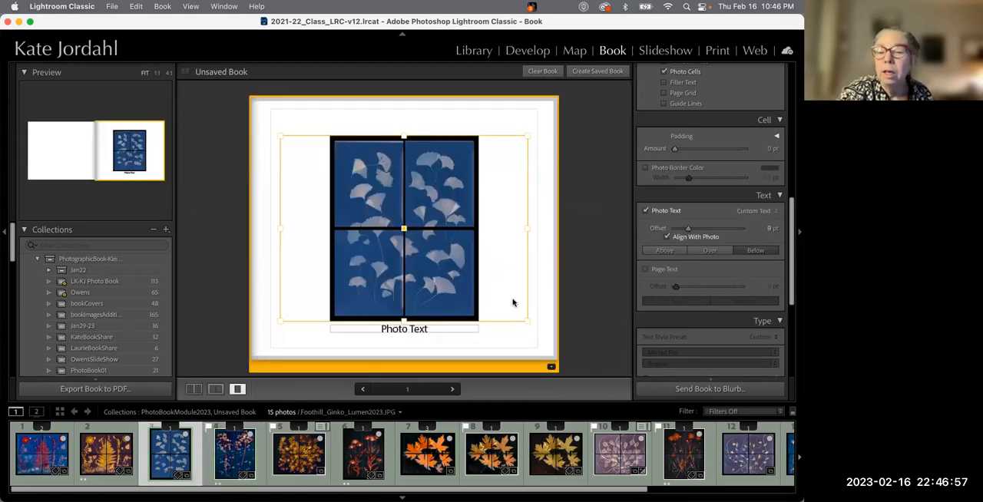
{"action": "left_click", "coordinate": [754, 211]}
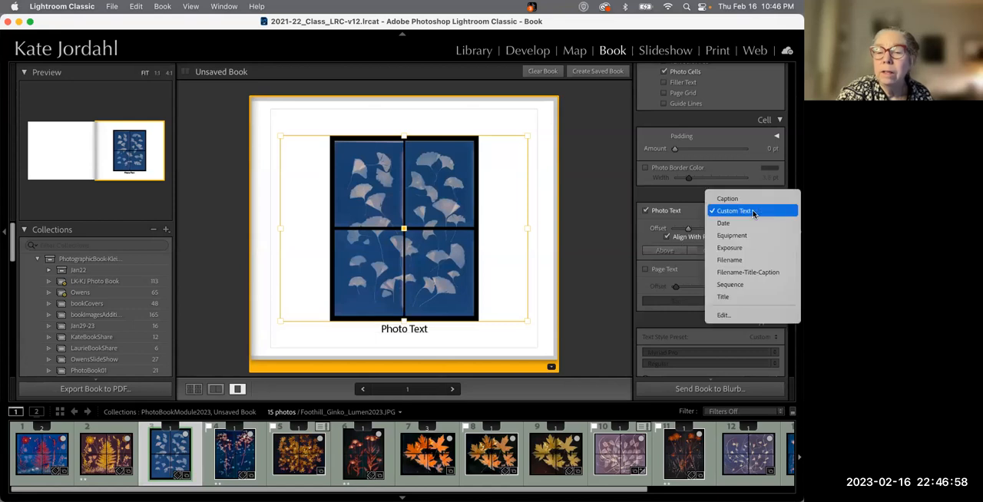
{"action": "left_click", "coordinate": [747, 296]}
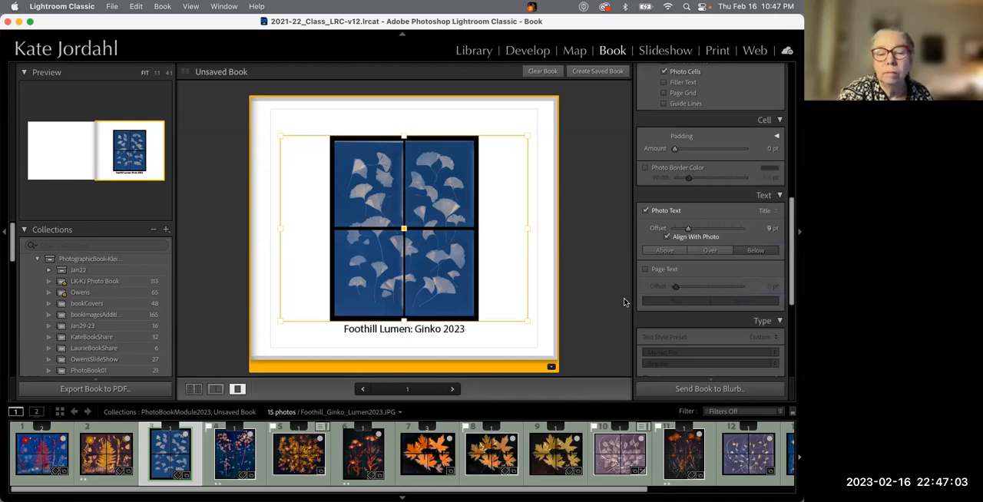
Open page 1's layout choices without changing them and return to the grid view
{"action": "left_click", "coordinate": [551, 367]}
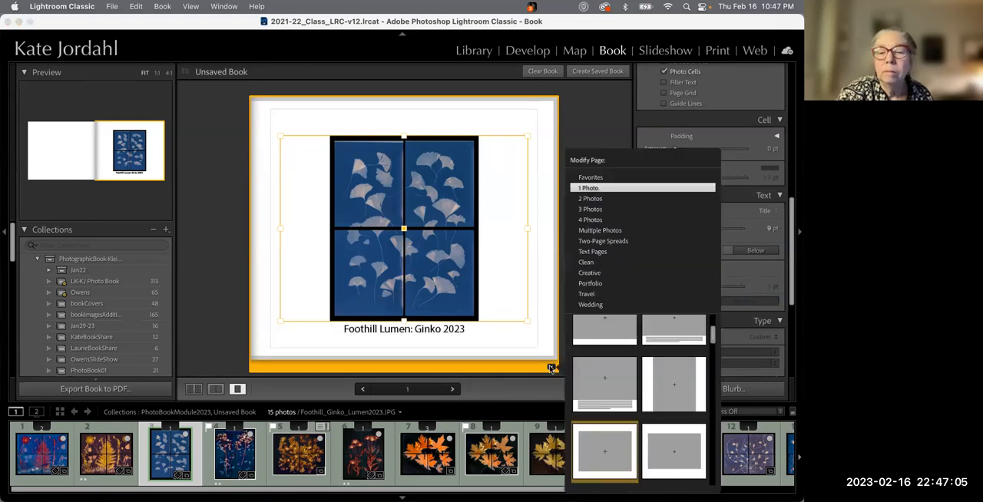
{"action": "left_click", "coordinate": [552, 289]}
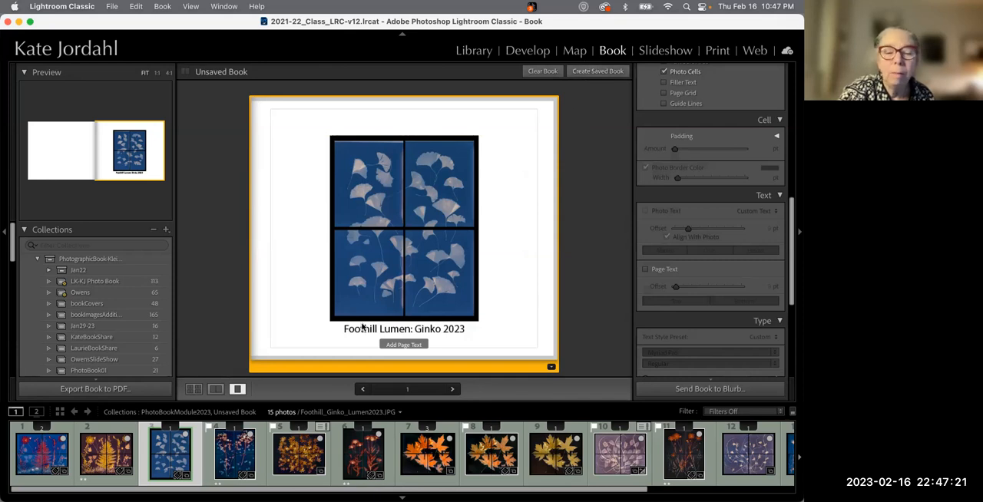
{"action": "left_click", "coordinate": [193, 388]}
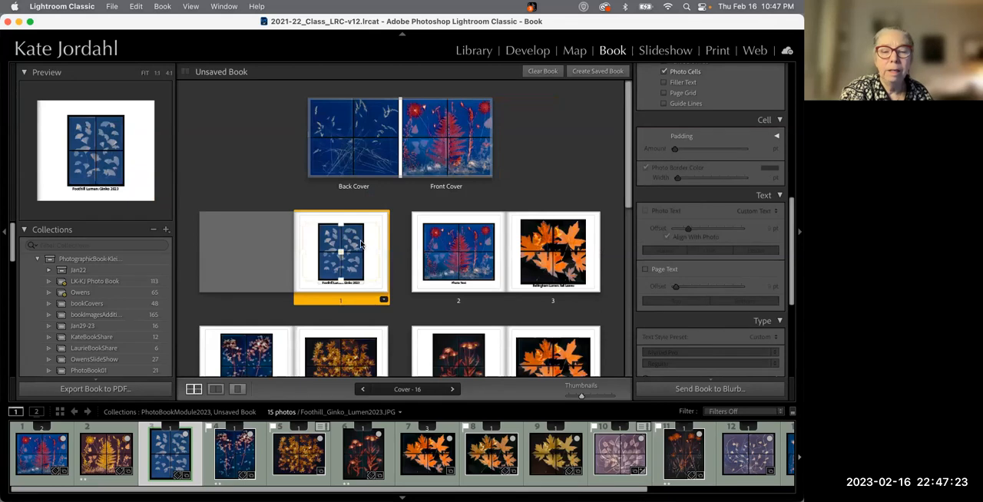
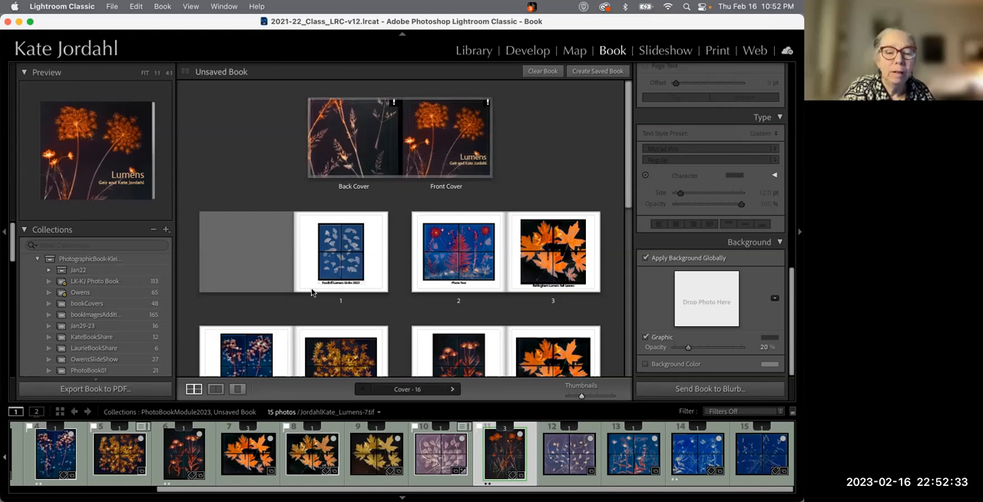
Inspect the cover's spine up close at 4:1 zoom in the single-page view, then return to fit
{"action": "left_click", "coordinate": [216, 390]}
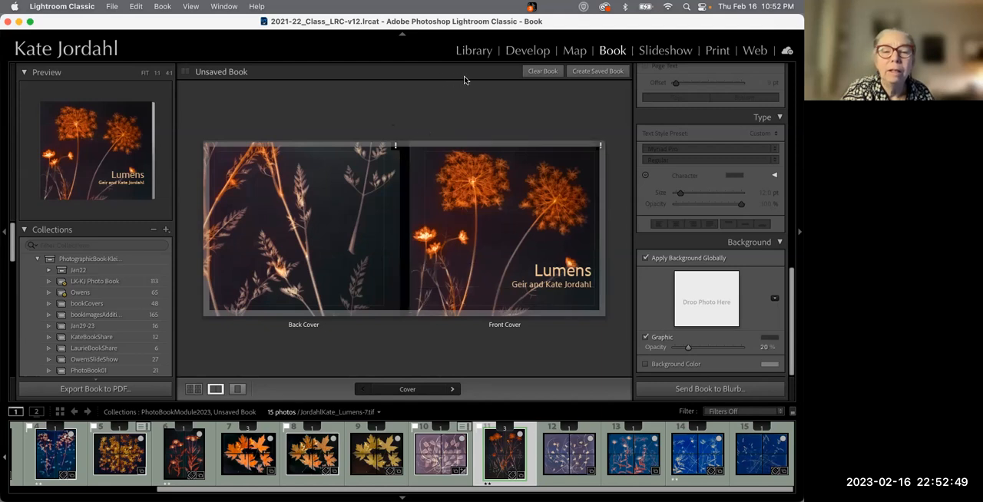
{"action": "left_click", "coordinate": [402, 189]}
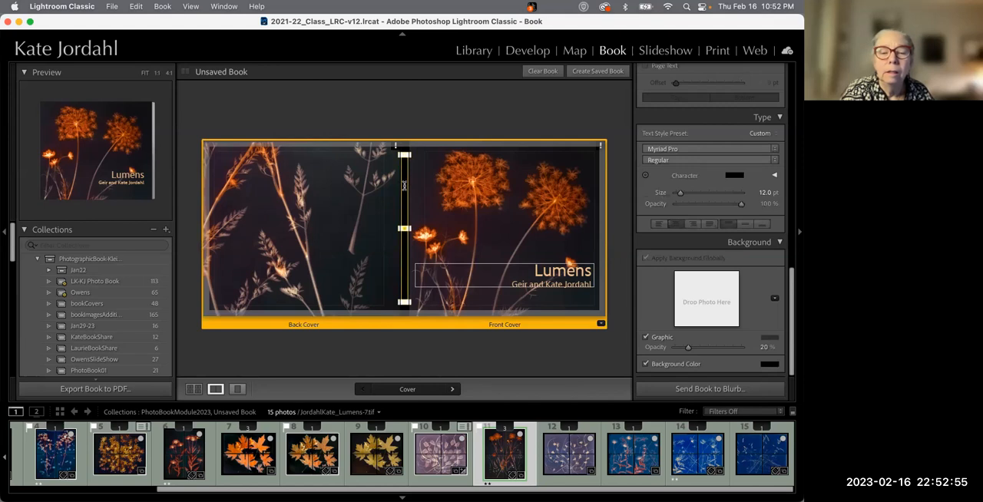
{"action": "left_click", "coordinate": [168, 73]}
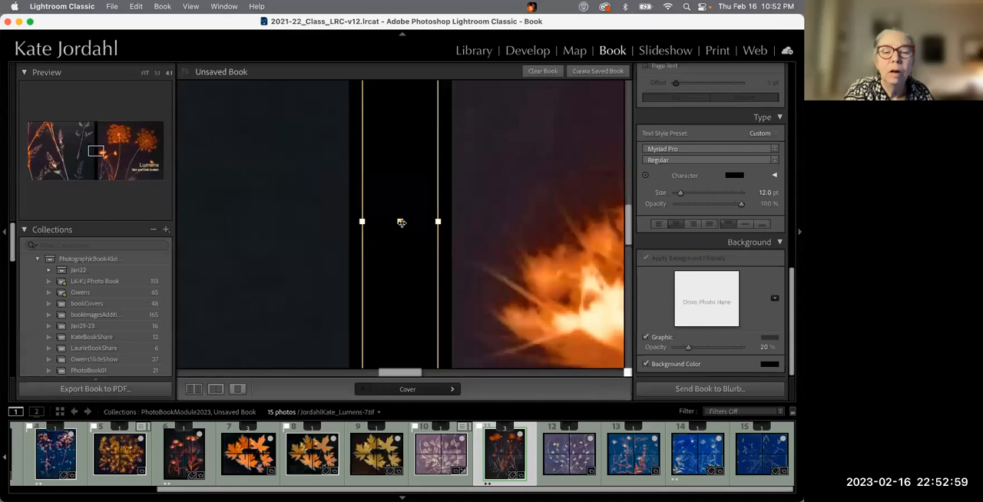
{"action": "left_click", "coordinate": [398, 221]}
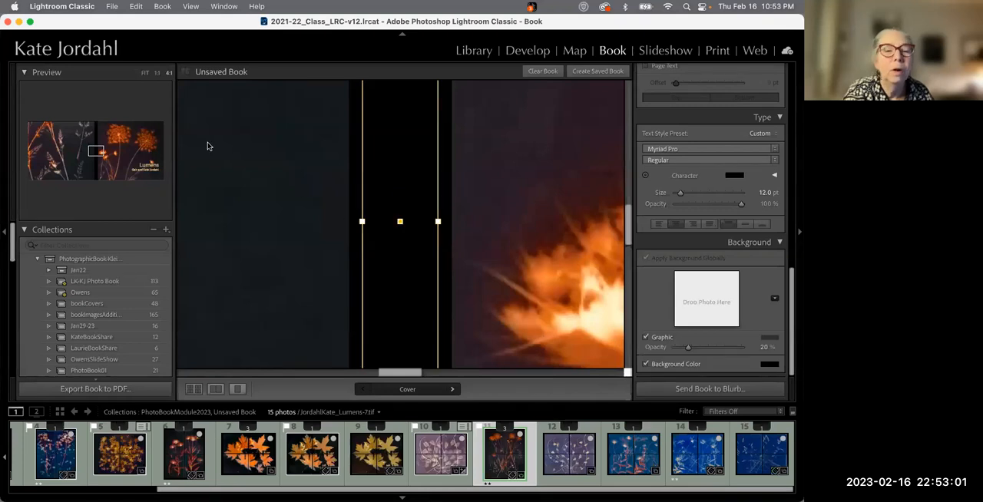
{"action": "left_click", "coordinate": [145, 73]}
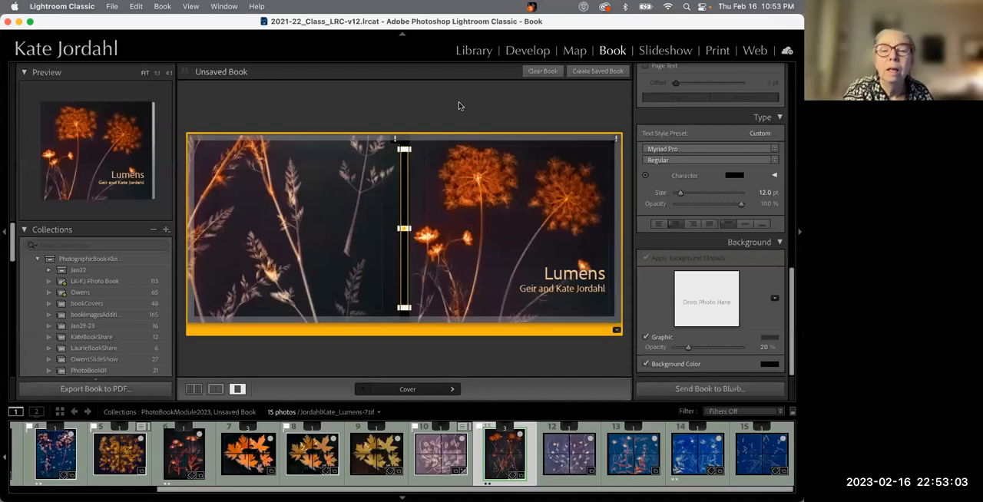
Save the book as Lumens01 inside PhotoBookModule2023, with Include only used photos unchecked
{"action": "left_click", "coordinate": [594, 70]}
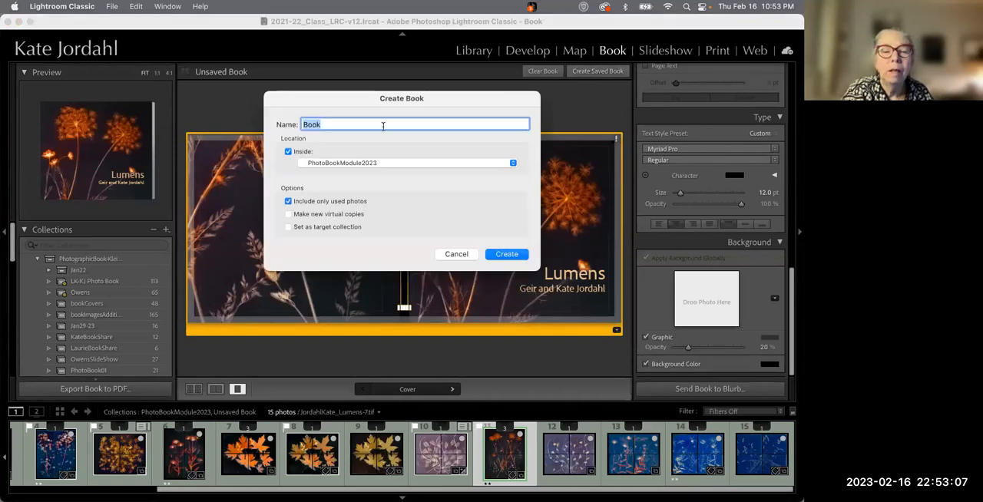
{"action": "type", "text": "Lumens01"}
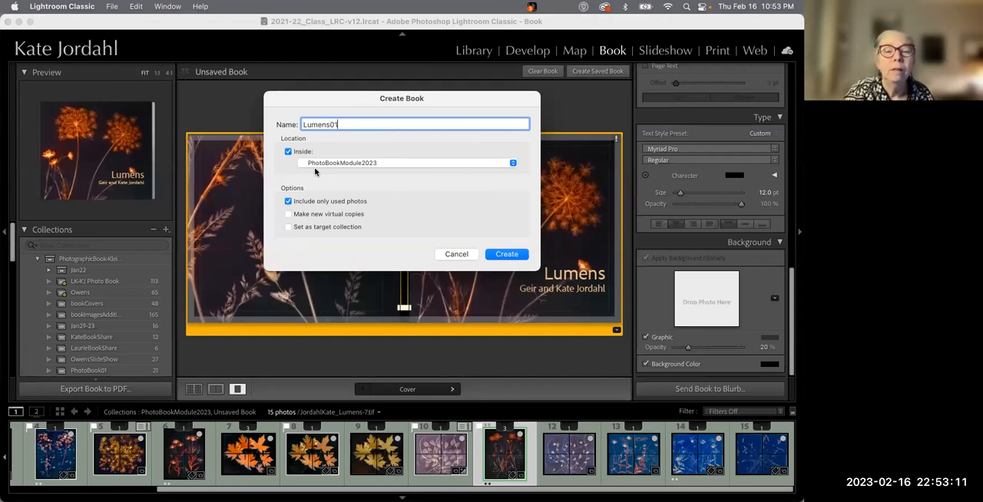
{"action": "left_click", "coordinate": [287, 202]}
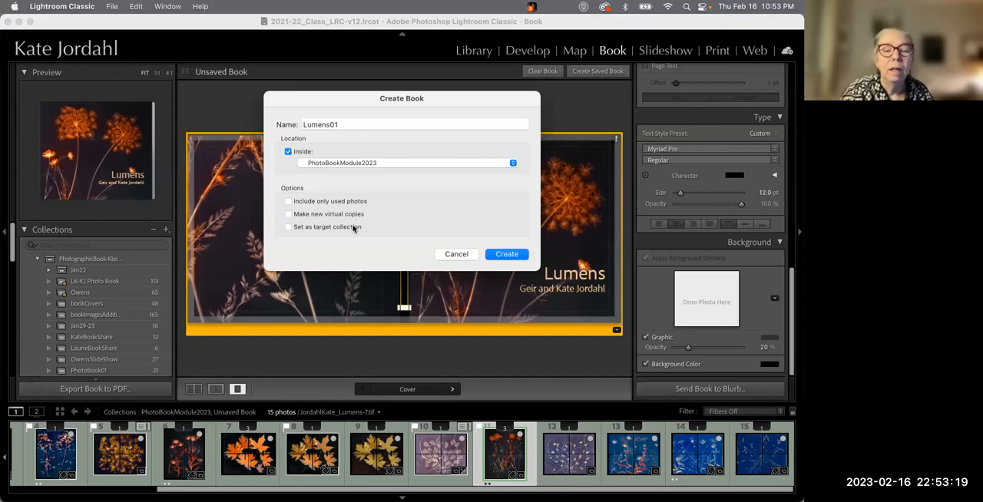
{"action": "left_click", "coordinate": [506, 254]}
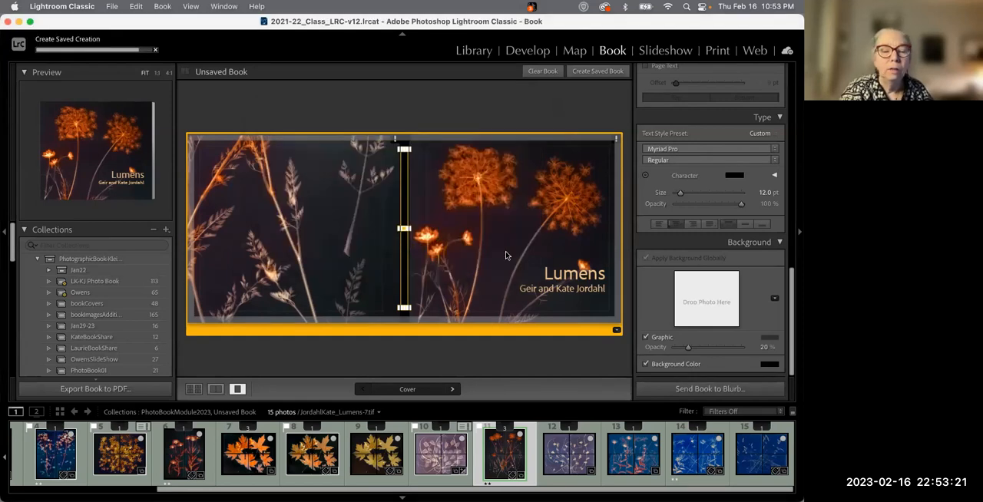
Duplicate the saved Lumens01 book in the collections list
{"action": "scroll", "coordinate": [110, 325], "scroll_direction": "down", "scroll_amount": 3}
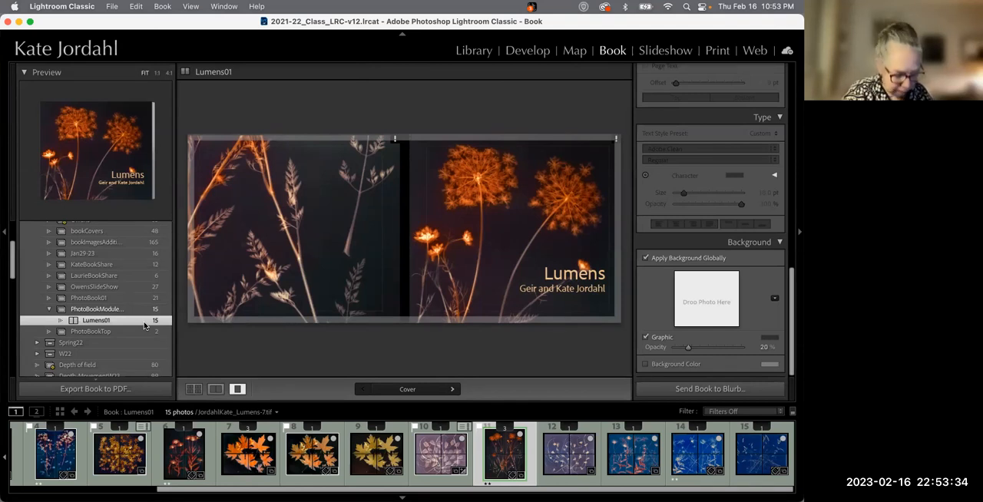
{"action": "right_click", "coordinate": [86, 321]}
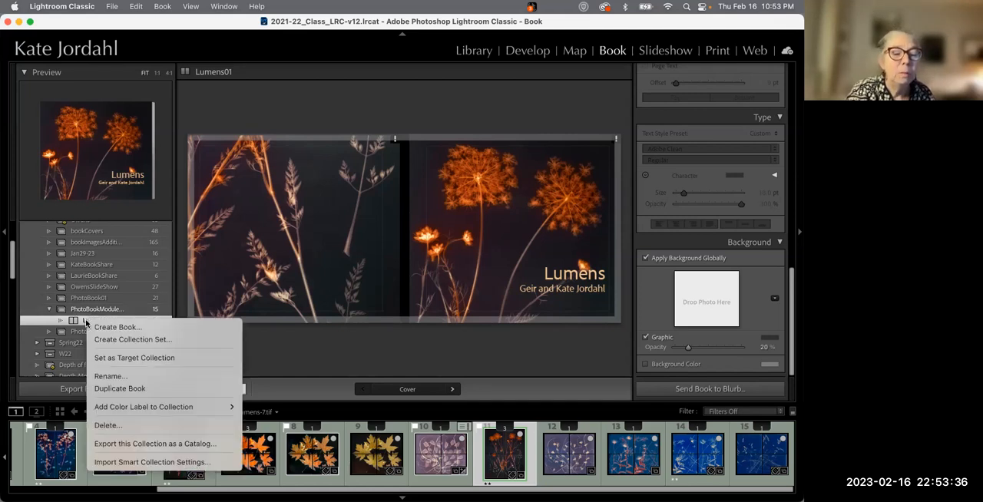
{"action": "left_click", "coordinate": [107, 389]}
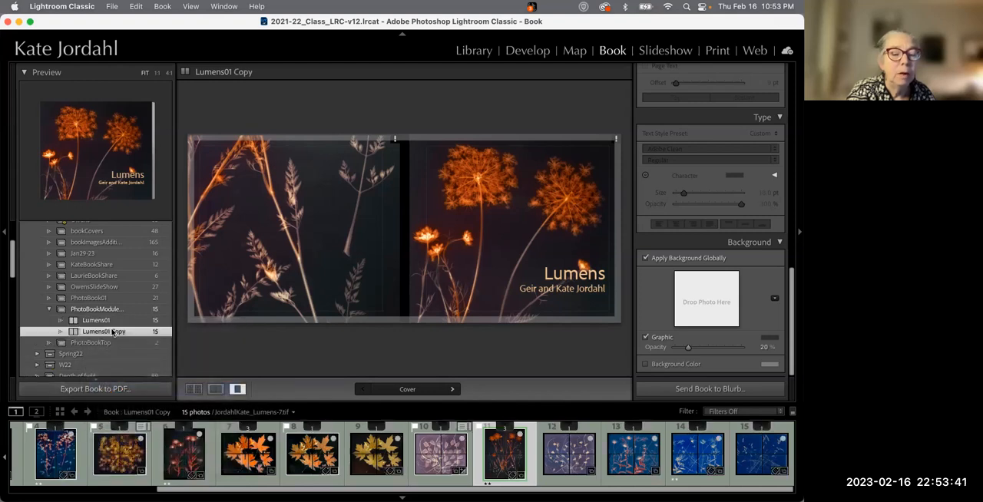
Rename the duplicated book as Lumens02
{"action": "right_click", "coordinate": [107, 334]}
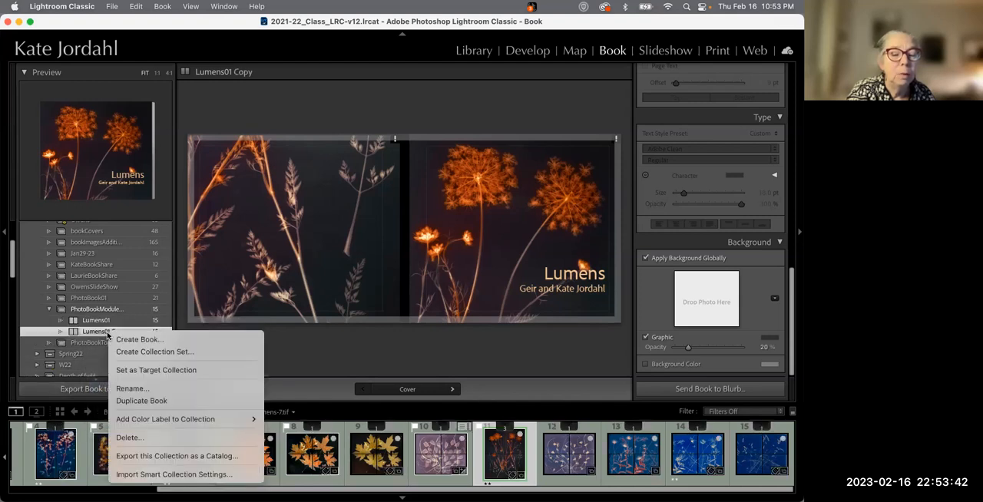
{"action": "left_click", "coordinate": [126, 389]}
{"action": "left_click", "coordinate": [361, 150]}
{"action": "key", "text": "BackSpace"}
{"action": "key", "text": "BackSpace"}
{"action": "key", "text": "BackSpace"}
{"action": "key", "text": "BackSpace"}
{"action": "key", "text": "BackSpace"}
{"action": "key", "text": "BackSpace"}
{"action": "type", "text": "2"}
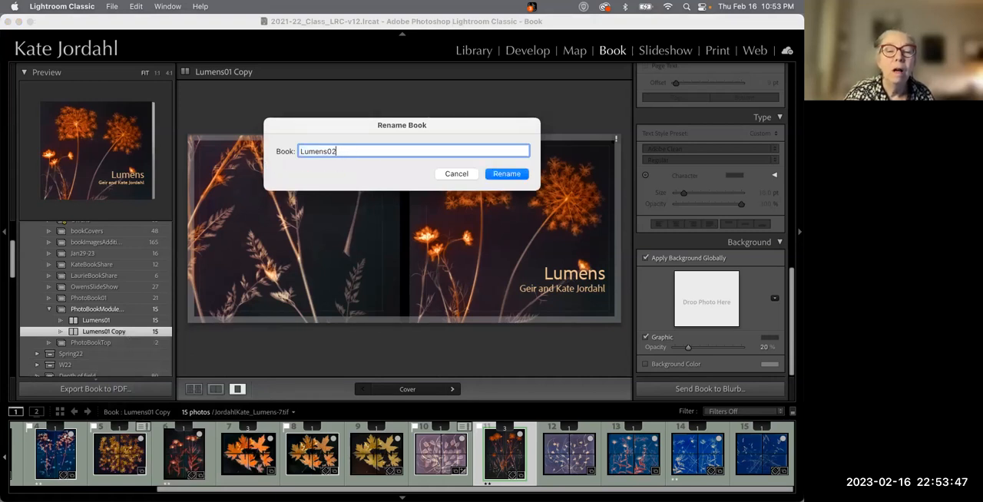
{"action": "key", "text": "Return"}
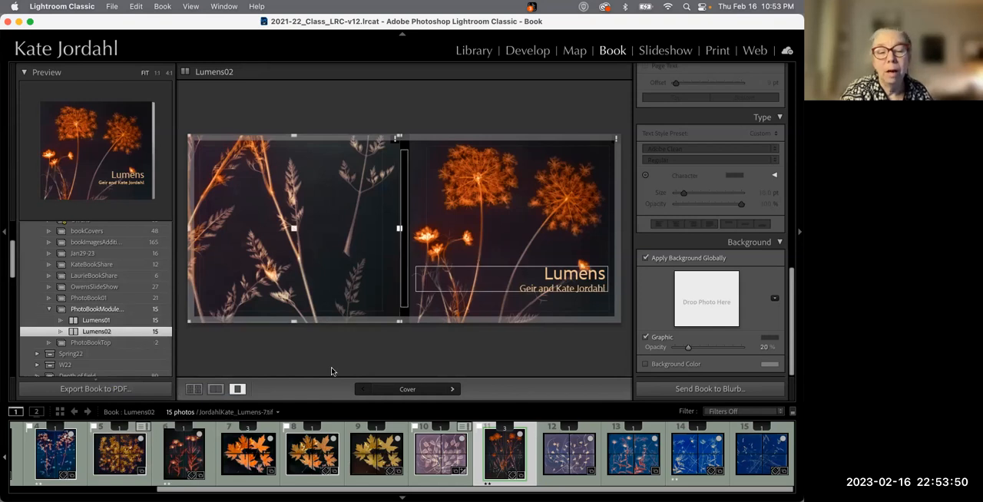
Open the cover spread from the grid and check the back cover photo's resolution warning
{"action": "left_click", "coordinate": [194, 389]}
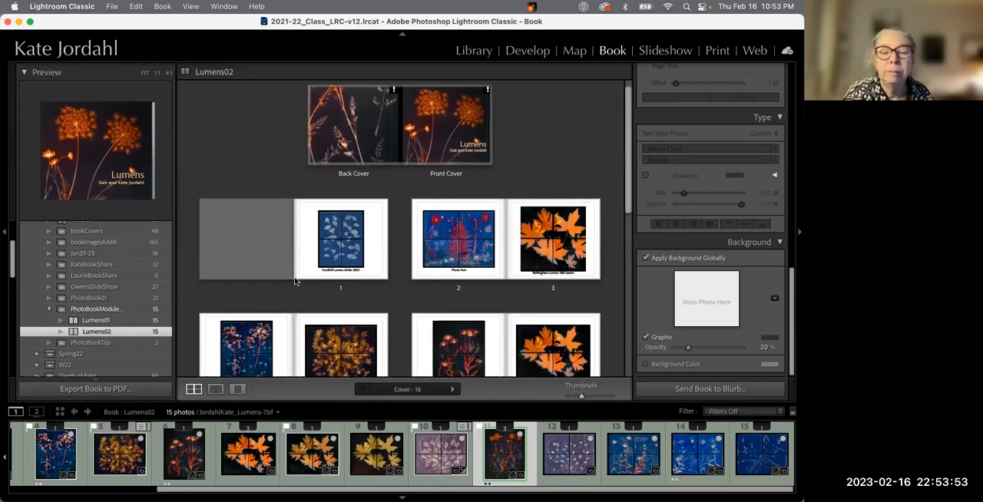
{"action": "double_click", "coordinate": [367, 163]}
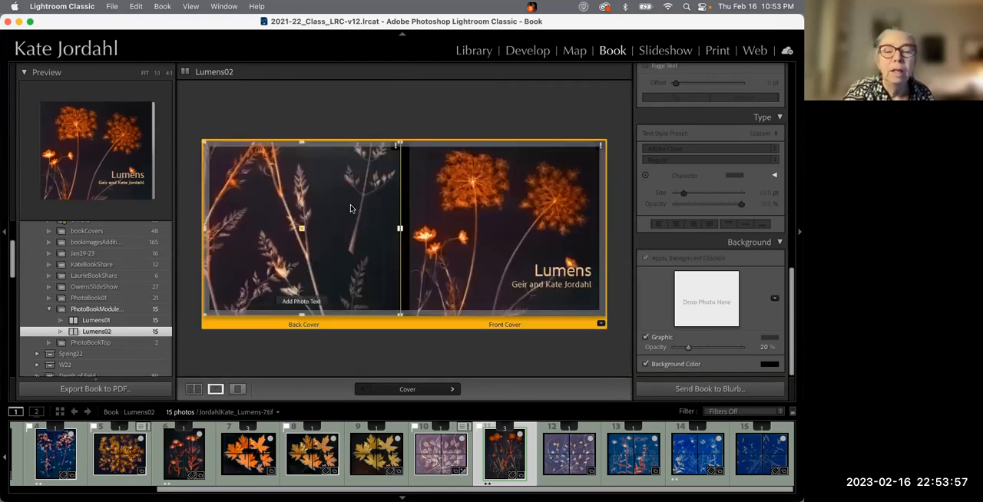
{"action": "left_click", "coordinate": [397, 146]}
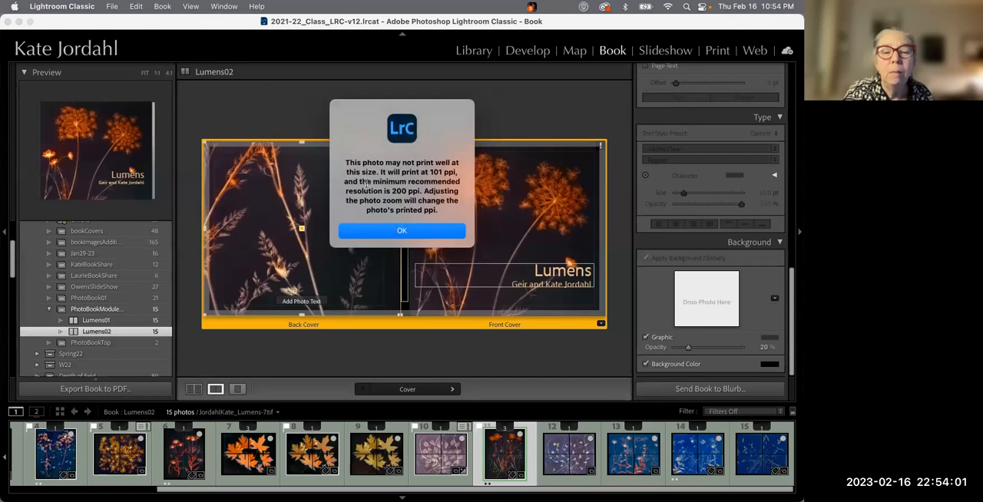
{"action": "left_click", "coordinate": [422, 232]}
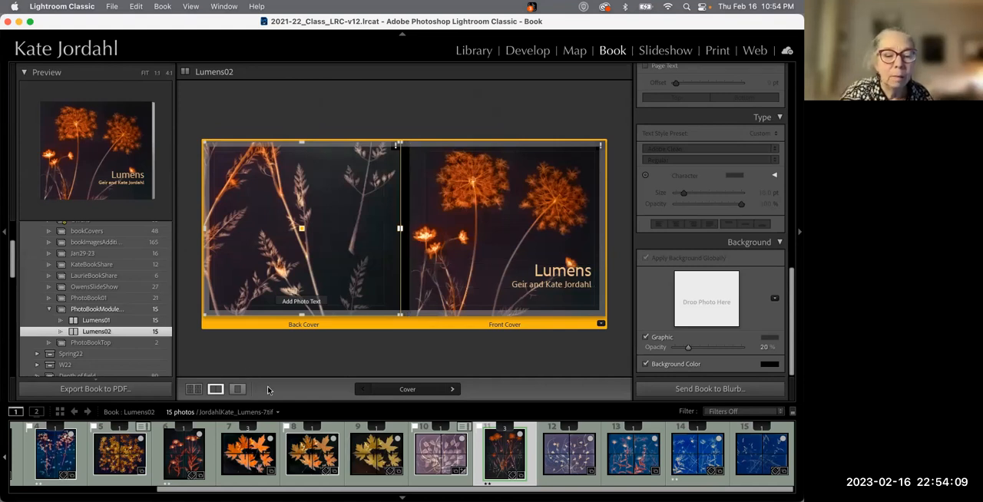
Page through the book's spreads to the end and back to pages 10–11
{"action": "key", "text": "Right"}
{"action": "key", "text": "Right"}
{"action": "key", "text": "Right"}
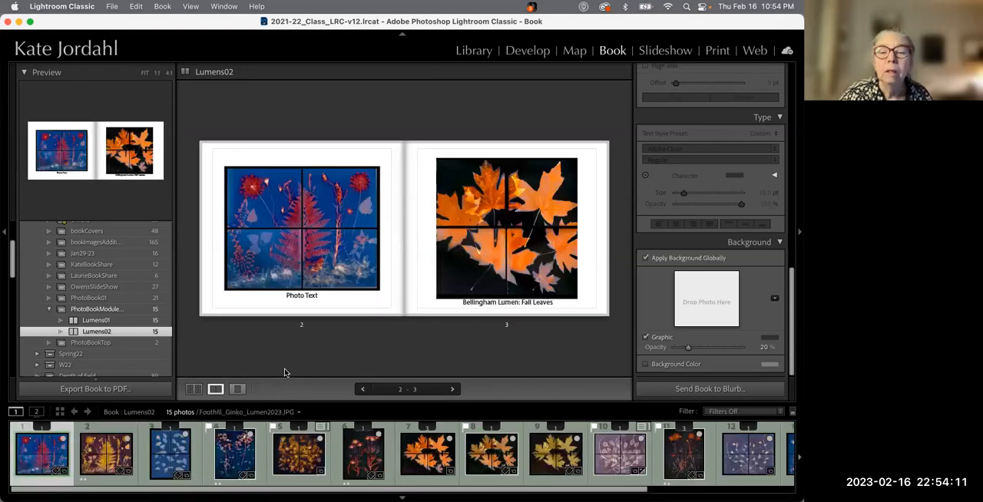
{"action": "key", "text": "Right"}
{"action": "key", "text": "Right"}
{"action": "key", "text": "Right"}
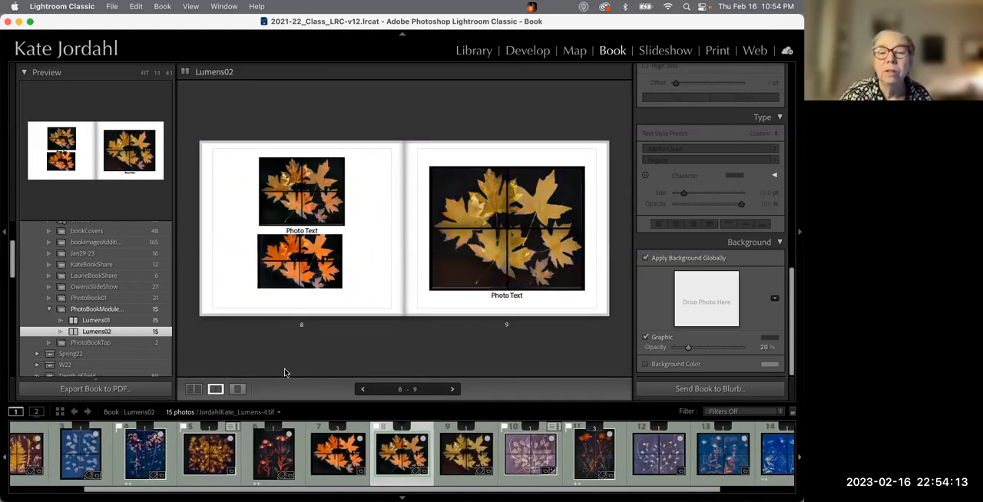
{"action": "key", "text": "Right"}
{"action": "key", "text": "Right"}
{"action": "key", "text": "Right"}
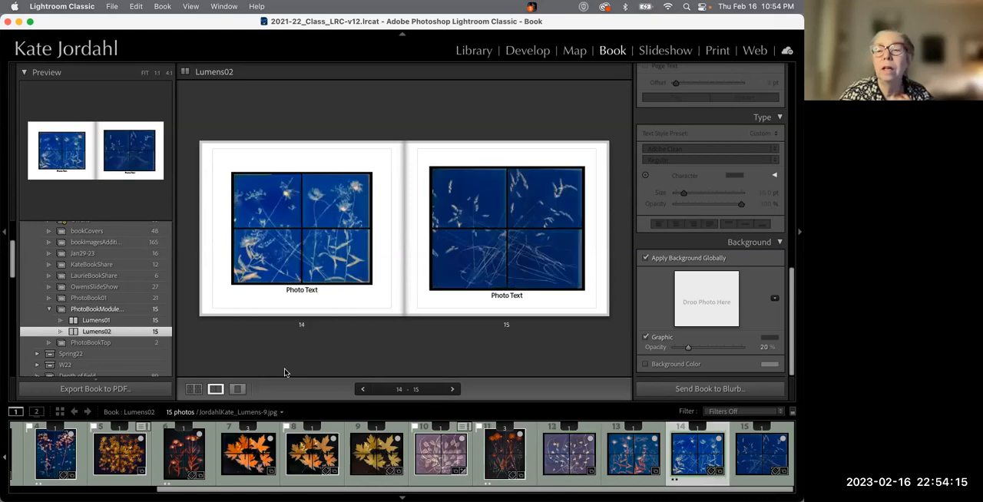
{"action": "key", "text": "Left"}
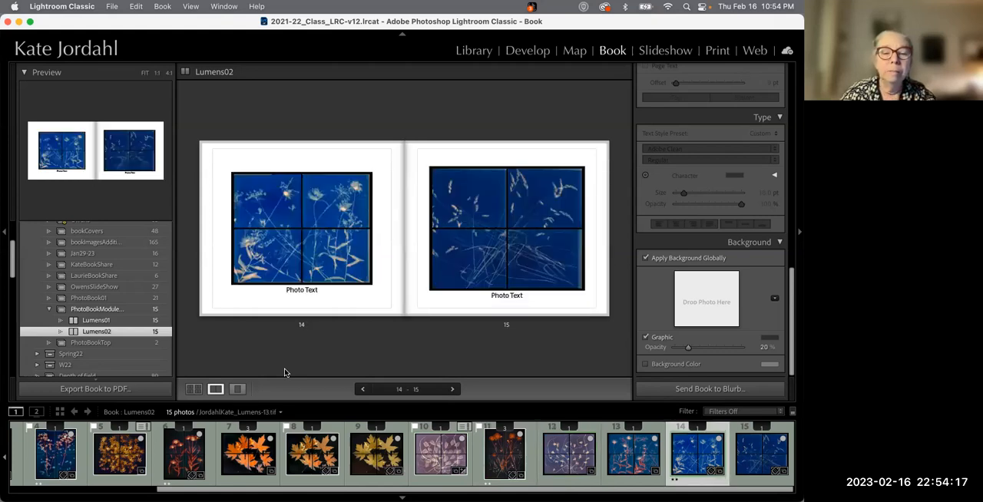
{"action": "key", "text": "Left"}
{"action": "key", "text": "Left"}
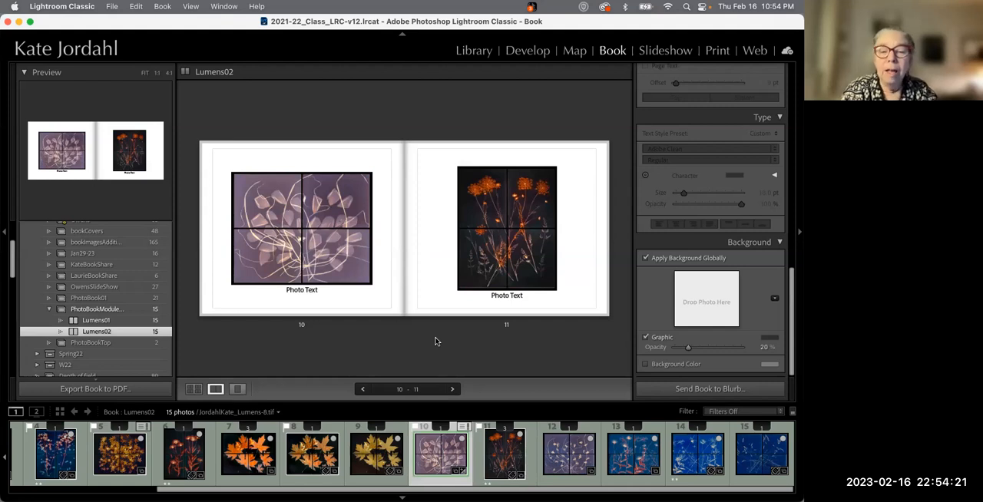
Set page 11's photo text to display the photo Title
{"action": "left_click", "coordinate": [513, 284]}
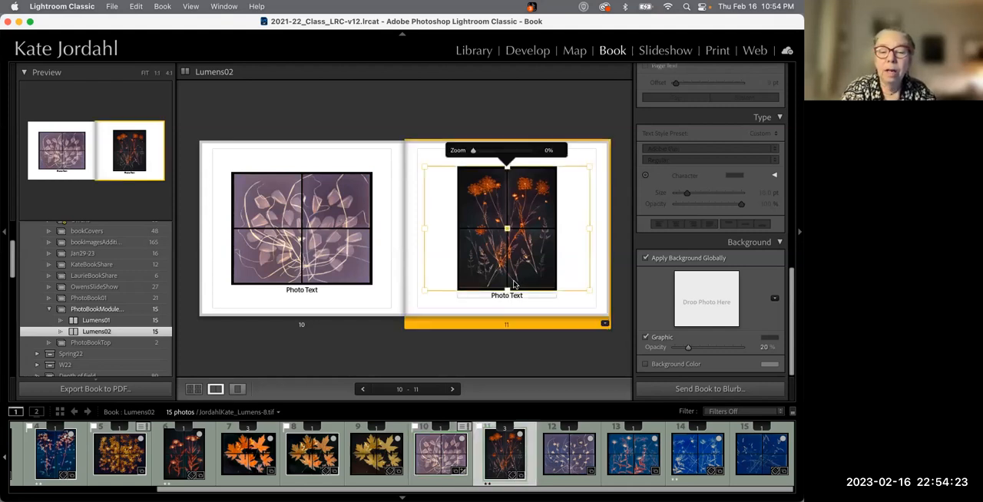
{"action": "scroll", "coordinate": [693, 279], "scroll_direction": "up", "scroll_amount": 8}
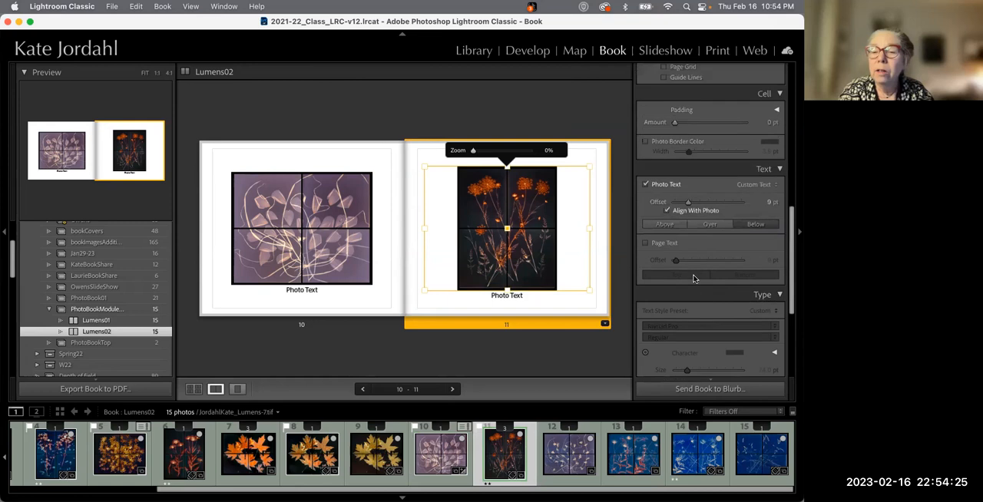
{"action": "left_click", "coordinate": [755, 200]}
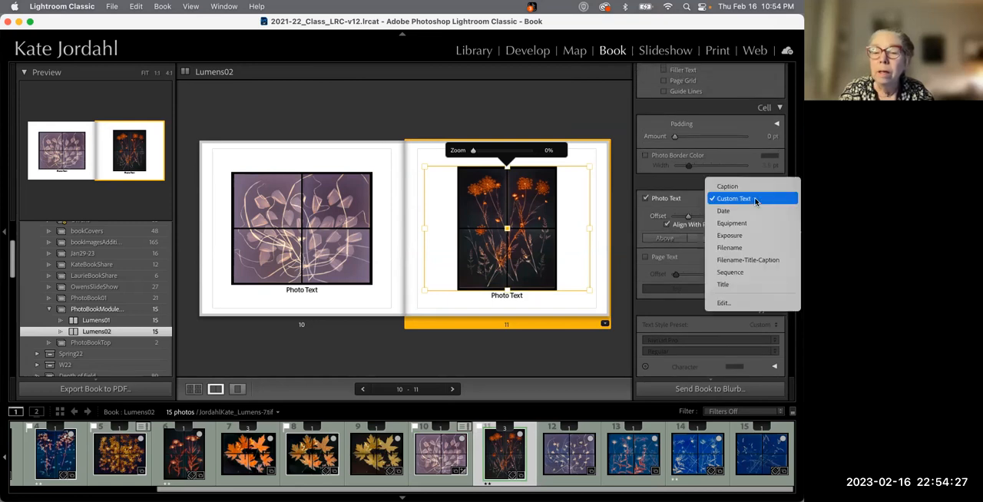
{"action": "left_click", "coordinate": [735, 286]}
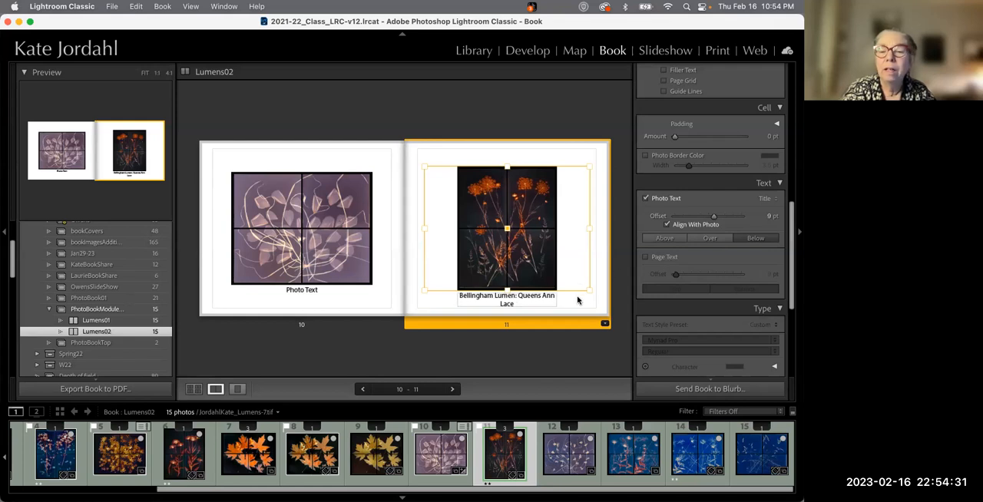
Set page 11's photo text offset to 6 pt
{"action": "left_click", "coordinate": [506, 298]}
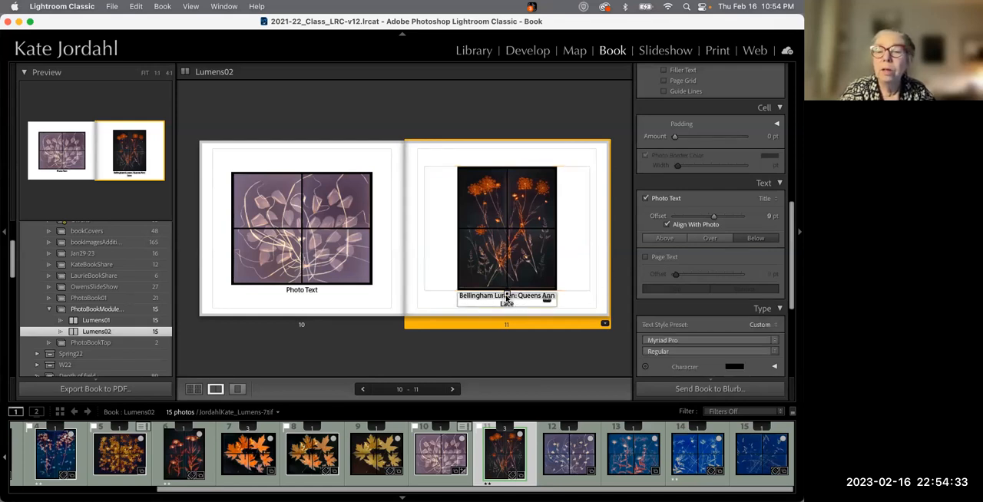
{"action": "mouse_move", "coordinate": [713, 219]}
{"action": "left_mouse_down"}
{"action": "mouse_move", "coordinate": [675, 220]}
{"action": "mouse_move", "coordinate": [701, 218]}
{"action": "left_mouse_up"}
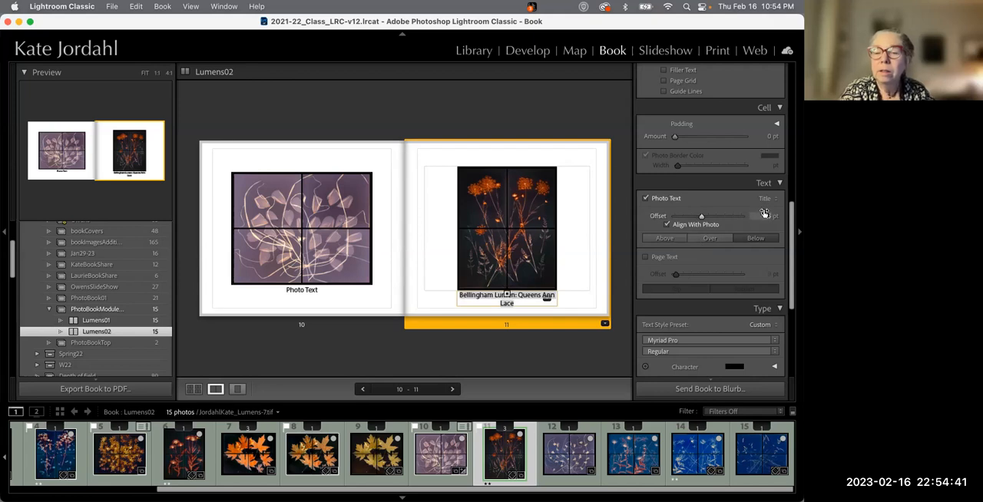
Select page 11's caption text and set its font size to 21 pt
{"action": "scroll", "coordinate": [714, 263], "scroll_direction": "down", "scroll_amount": 5}
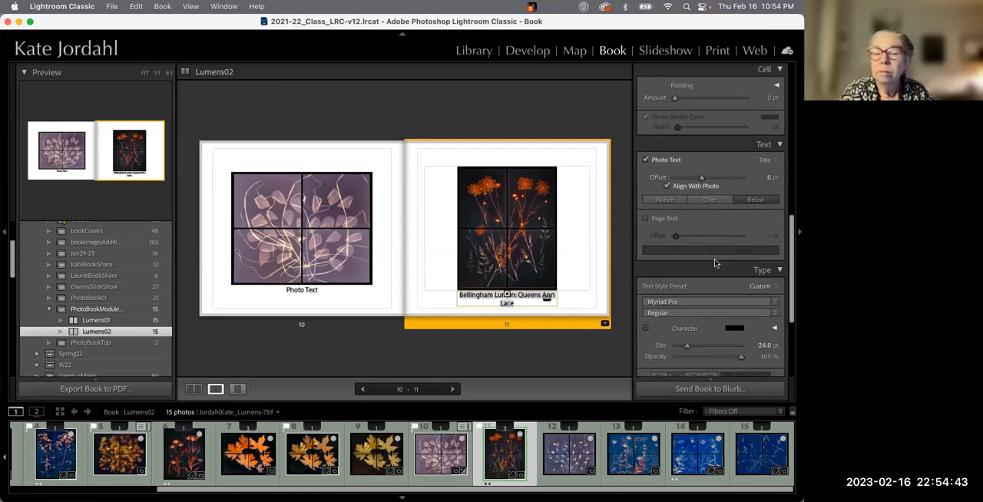
{"action": "left_click_drag", "start_coordinate": [686, 280], "coordinate": [677, 281]}
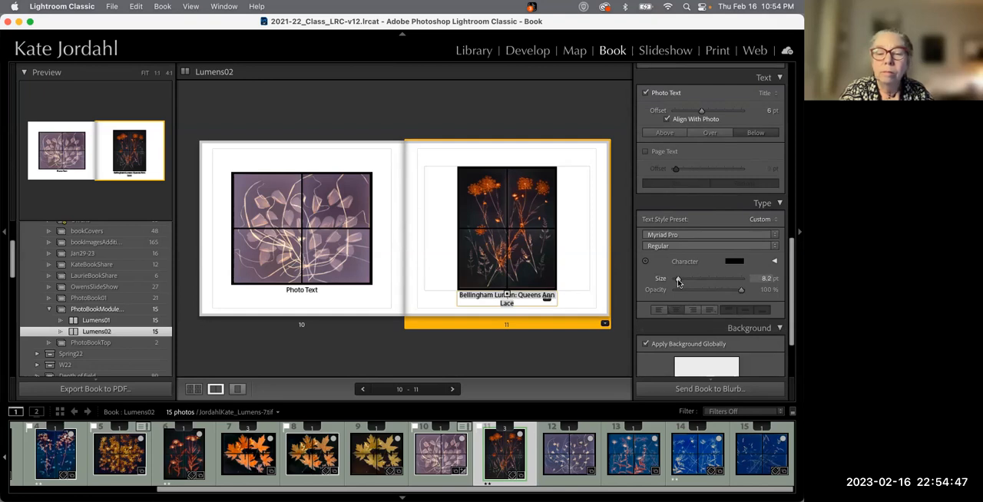
{"action": "left_click", "coordinate": [523, 297]}
{"action": "triple_click", "coordinate": [526, 297]}
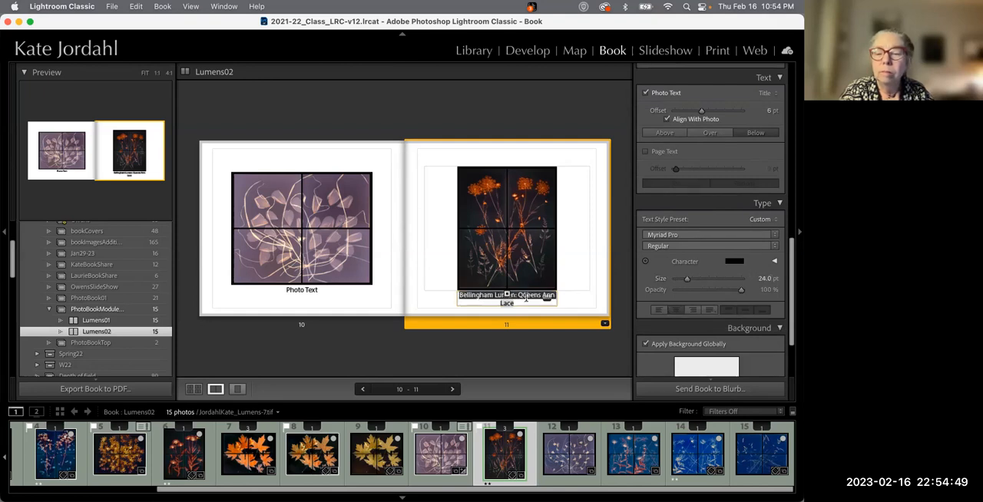
{"action": "left_click_drag", "start_coordinate": [687, 280], "coordinate": [685, 280]}
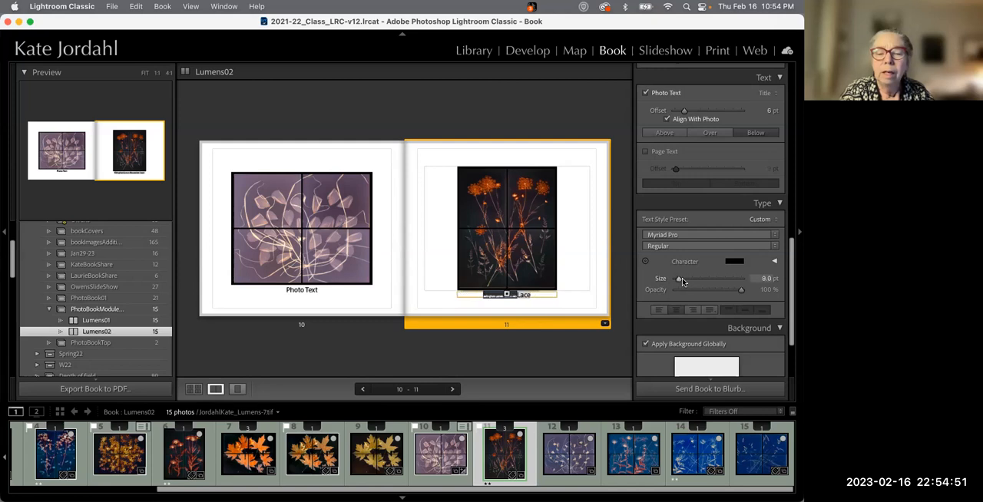
{"action": "left_click", "coordinate": [572, 291]}
{"action": "left_click", "coordinate": [545, 299]}
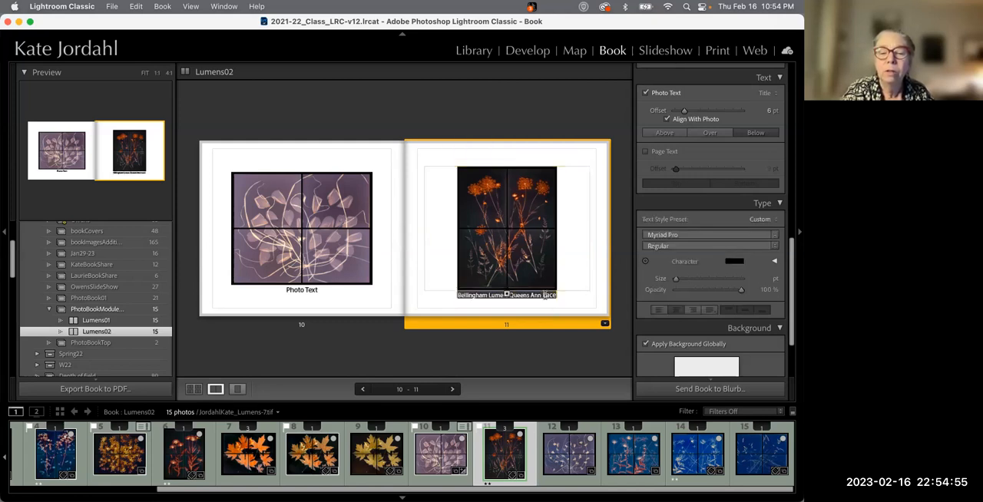
Set page 11's caption font size to 18 pt
{"action": "left_click_drag", "start_coordinate": [676, 281], "coordinate": [685, 281]}
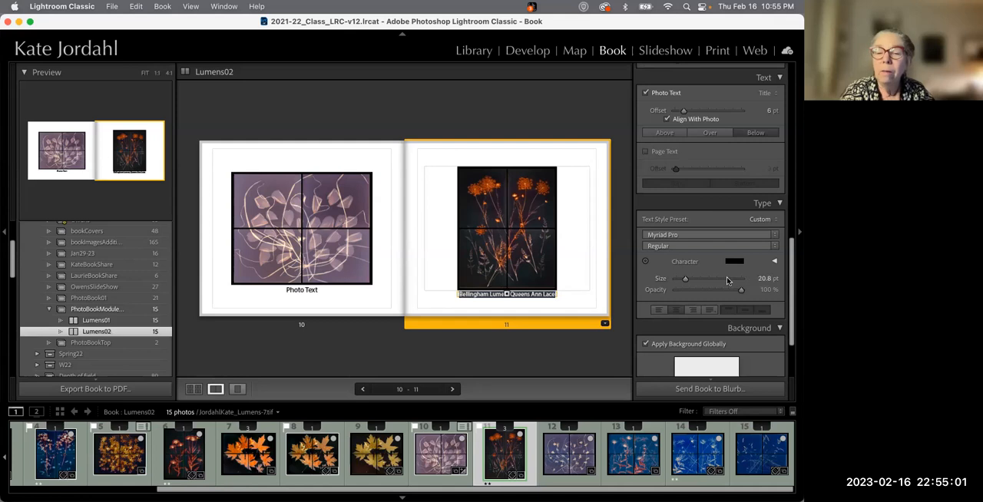
{"action": "left_click", "coordinate": [764, 278]}
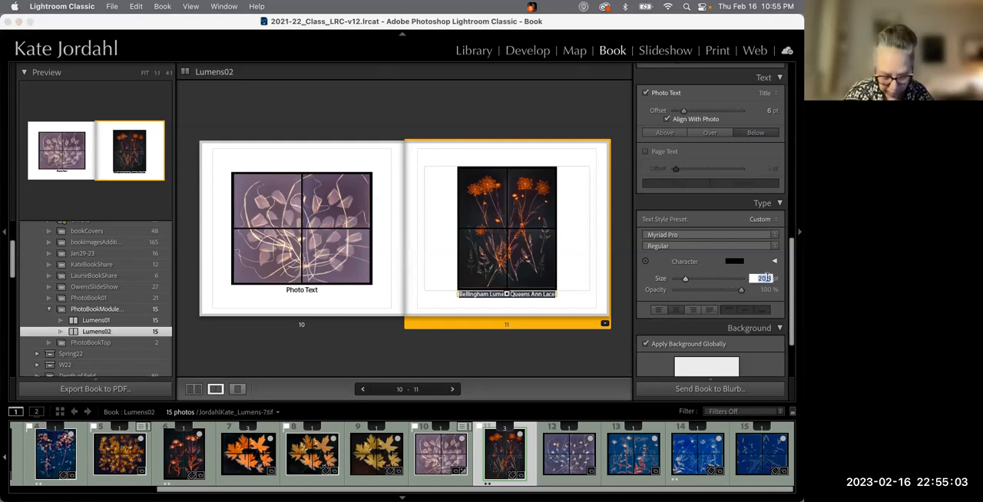
{"action": "type", "text": "18"}
{"action": "key", "text": "Return"}
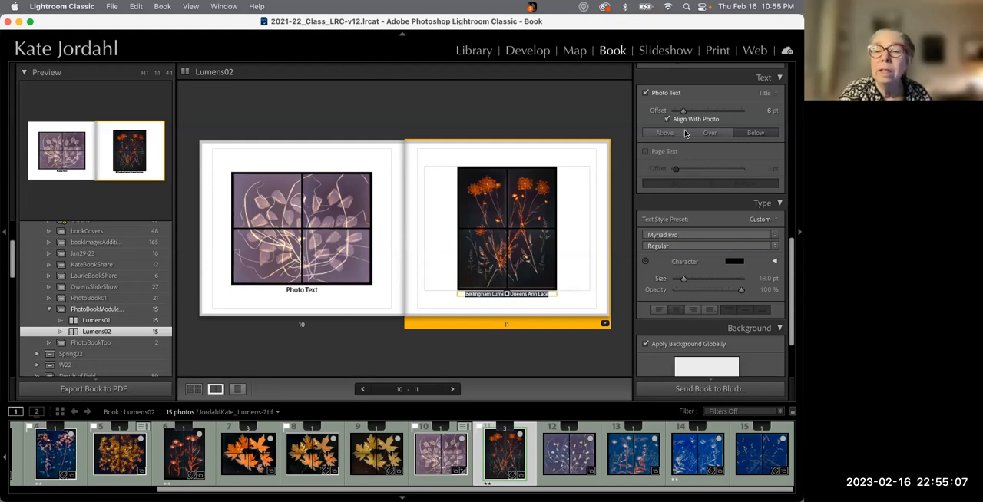
Set page 11's photo text offset to 14 pt
{"action": "left_click_drag", "start_coordinate": [683, 111], "coordinate": [695, 113]}
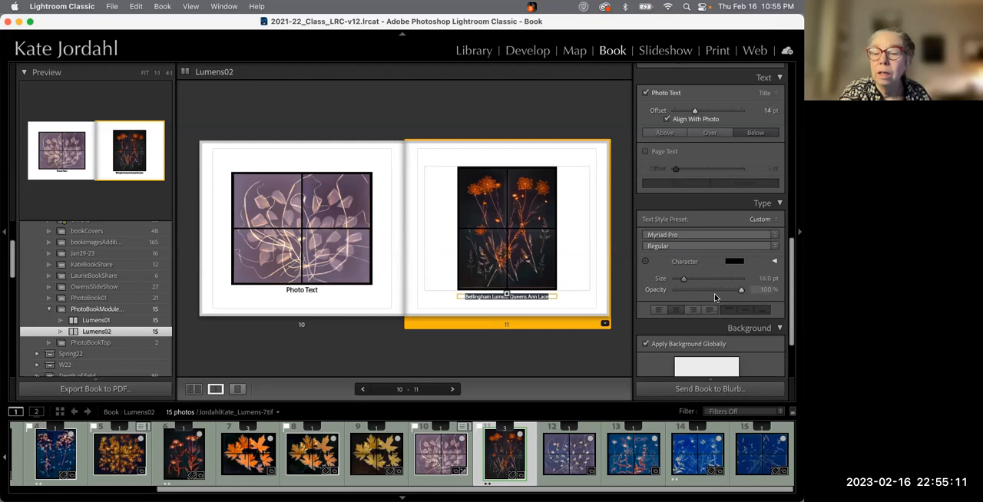
{"action": "left_click", "coordinate": [736, 261]}
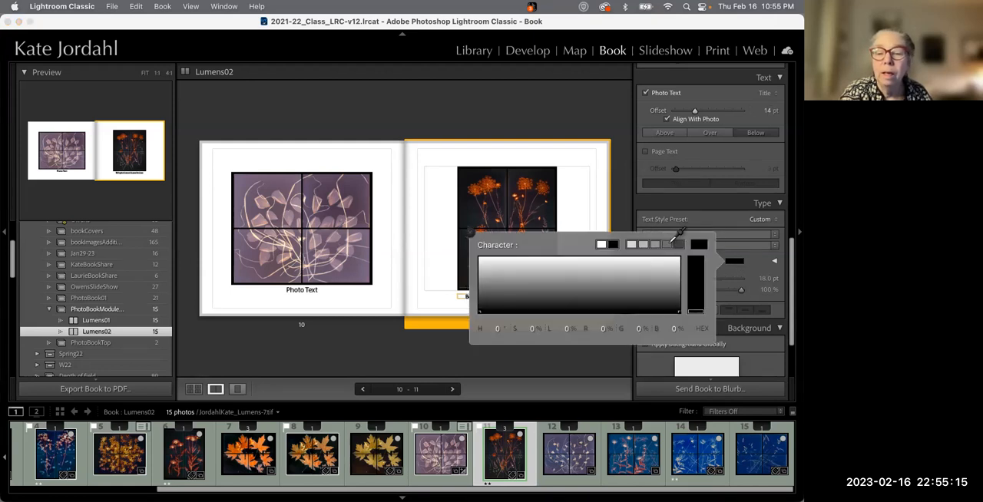
{"action": "left_click", "coordinate": [579, 209]}
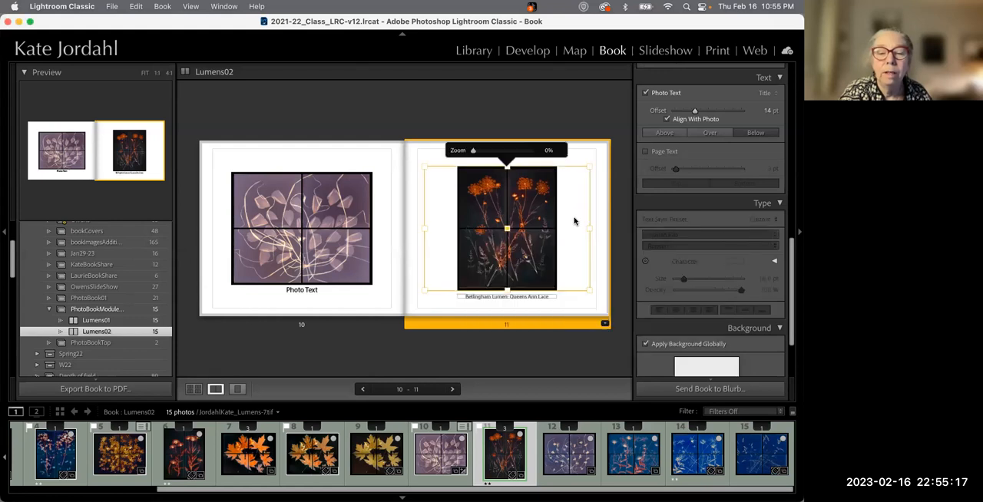
Show page 11 on its own in single-page view
{"action": "left_click", "coordinate": [555, 309]}
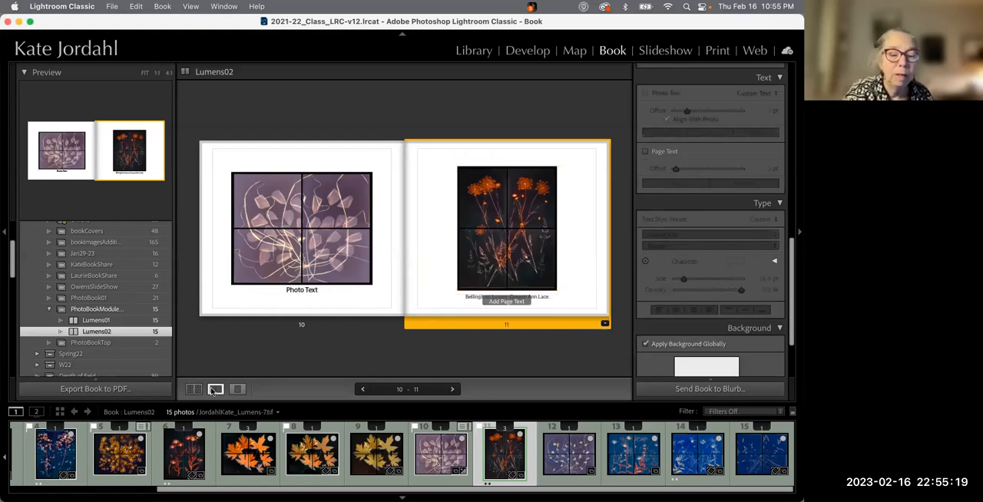
{"action": "left_click", "coordinate": [239, 389]}
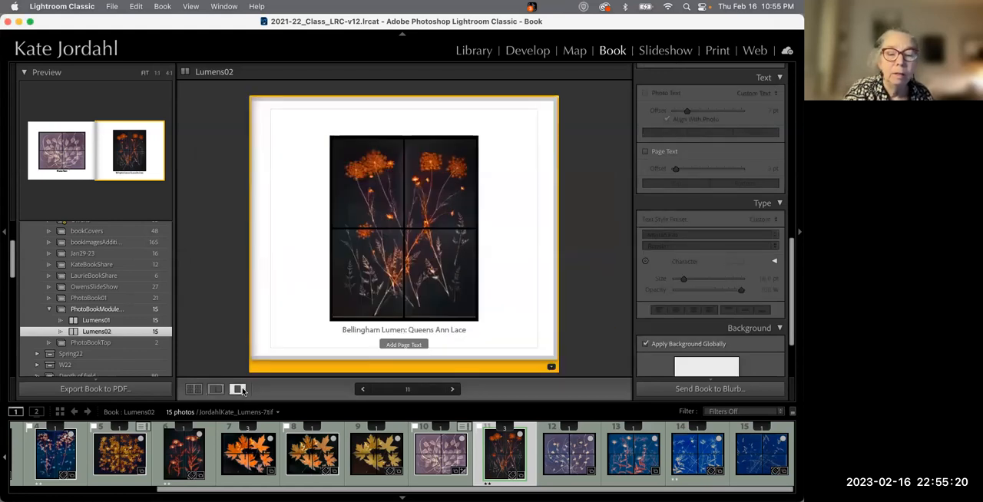
{"action": "left_click", "coordinate": [217, 289]}
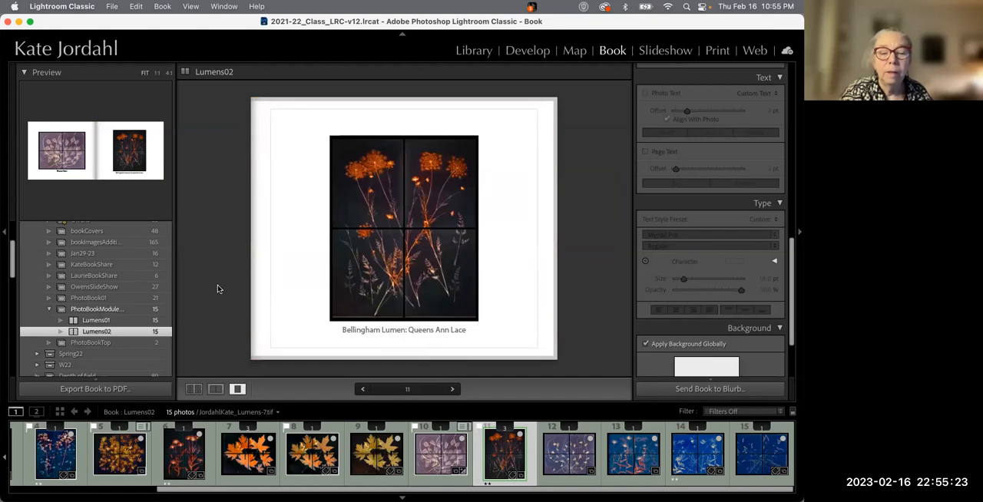
Select all of page 11's caption text and colour it golden orange (H 39, S 78%)
{"action": "left_click", "coordinate": [410, 331]}
{"action": "key", "text": "super+a"}
{"action": "left_click", "coordinate": [733, 261]}
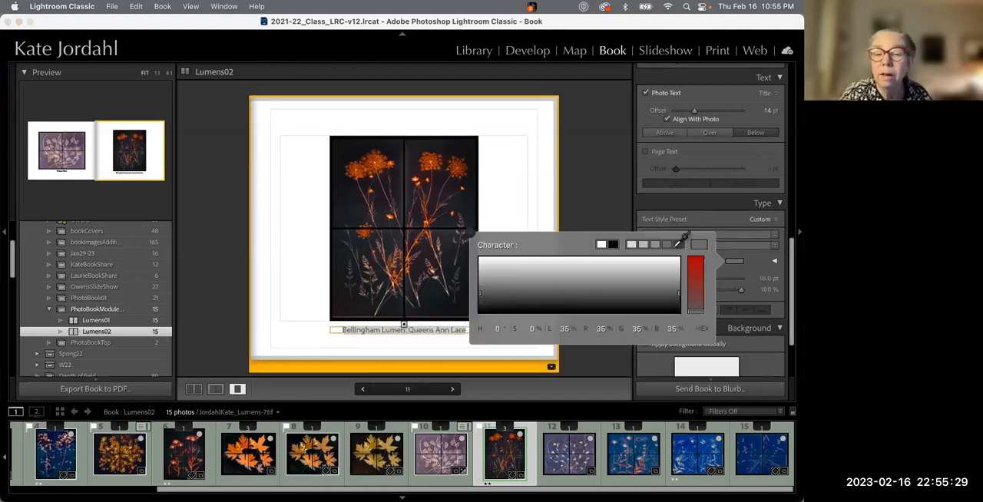
{"action": "left_click", "coordinate": [696, 267]}
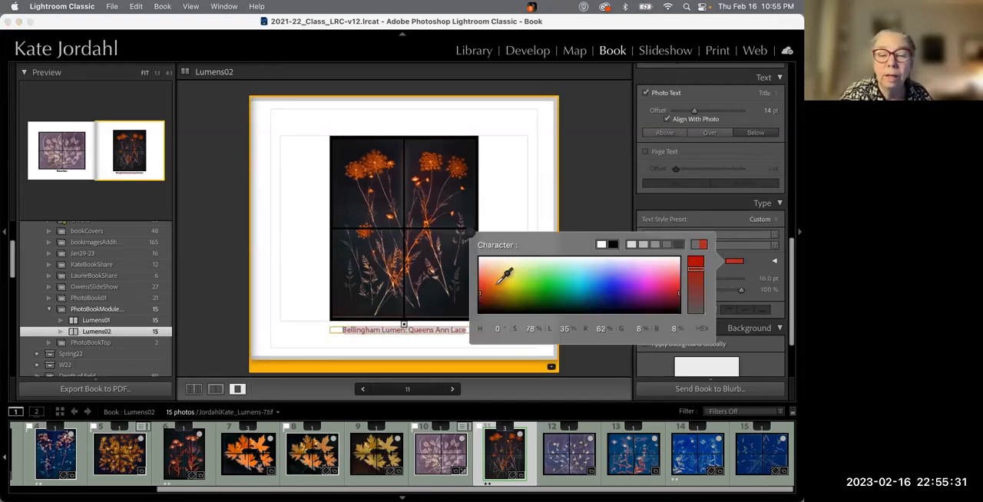
{"action": "left_click", "coordinate": [495, 281]}
{"action": "left_click", "coordinate": [501, 272]}
{"action": "left_click", "coordinate": [506, 269]}
{"action": "left_click", "coordinate": [501, 294]}
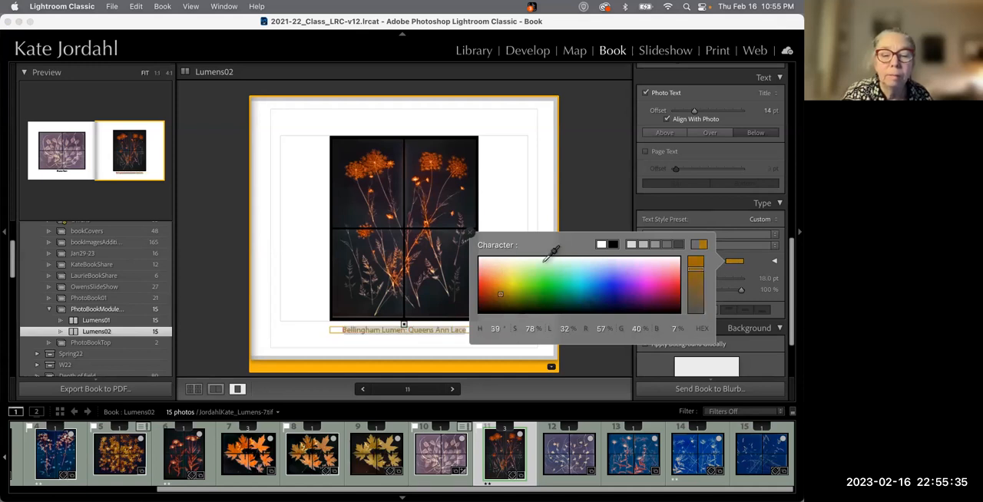
{"action": "left_click", "coordinate": [600, 212]}
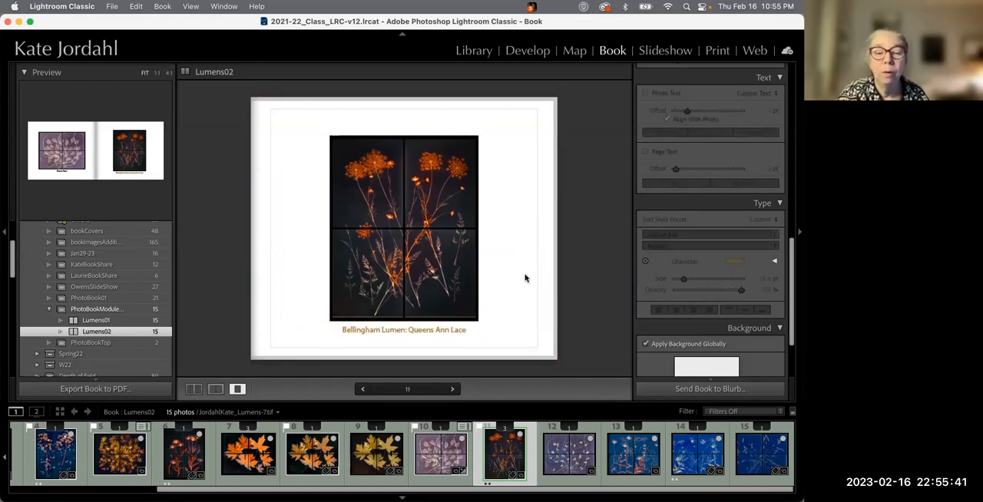
Reselect page 11's caption text and set its colour back to dark grey
{"action": "left_click", "coordinate": [437, 330]}
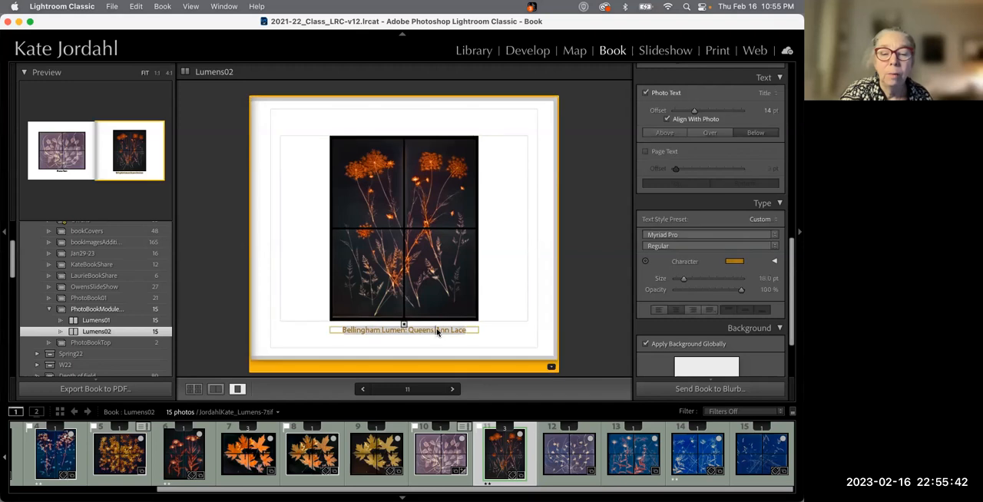
{"action": "left_click", "coordinate": [735, 262]}
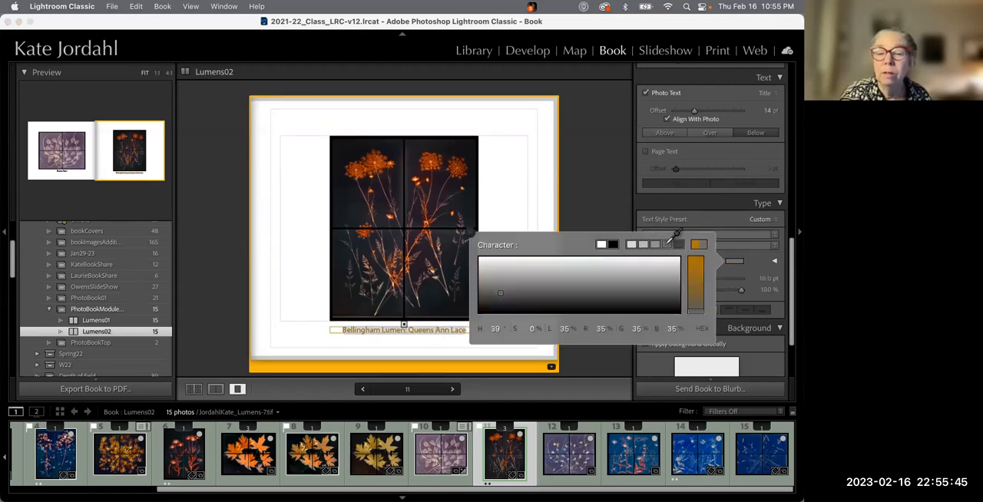
{"action": "left_click", "coordinate": [577, 198]}
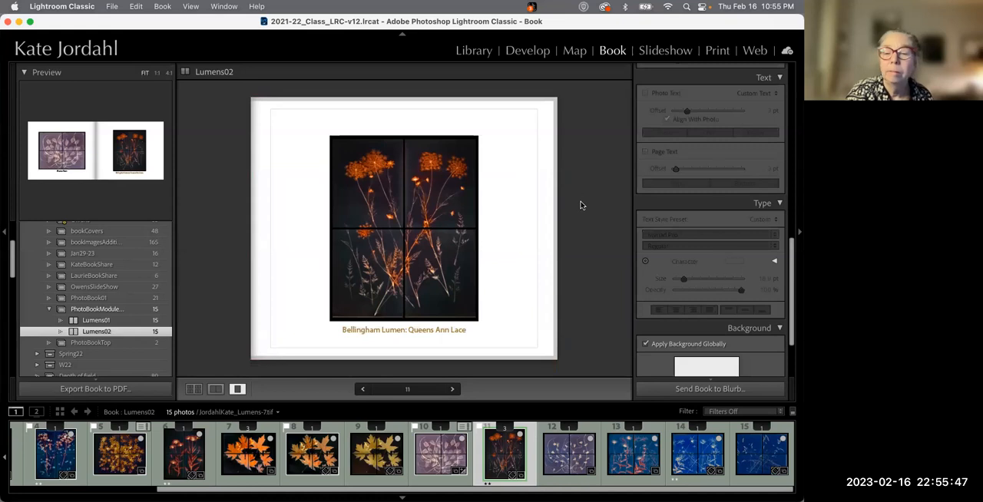
{"action": "left_click", "coordinate": [464, 326]}
{"action": "triple_click", "coordinate": [465, 329]}
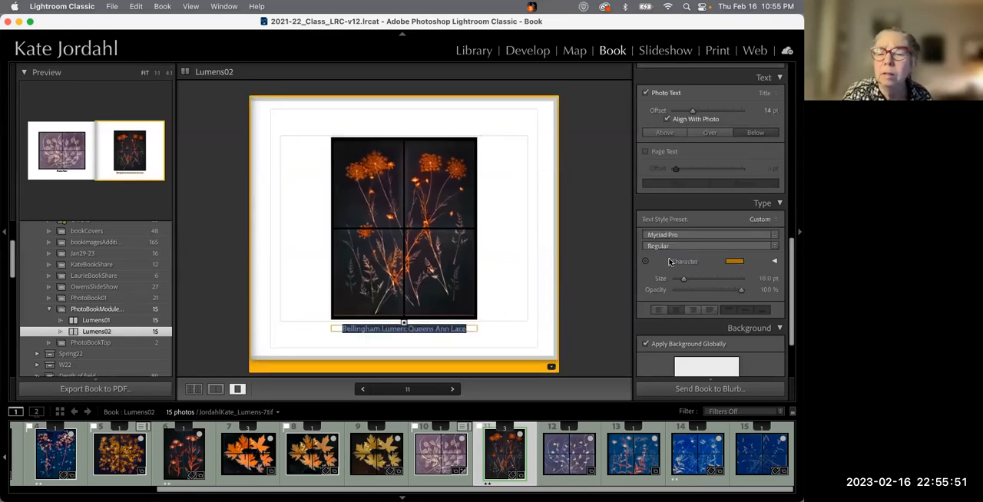
{"action": "left_click", "coordinate": [734, 261]}
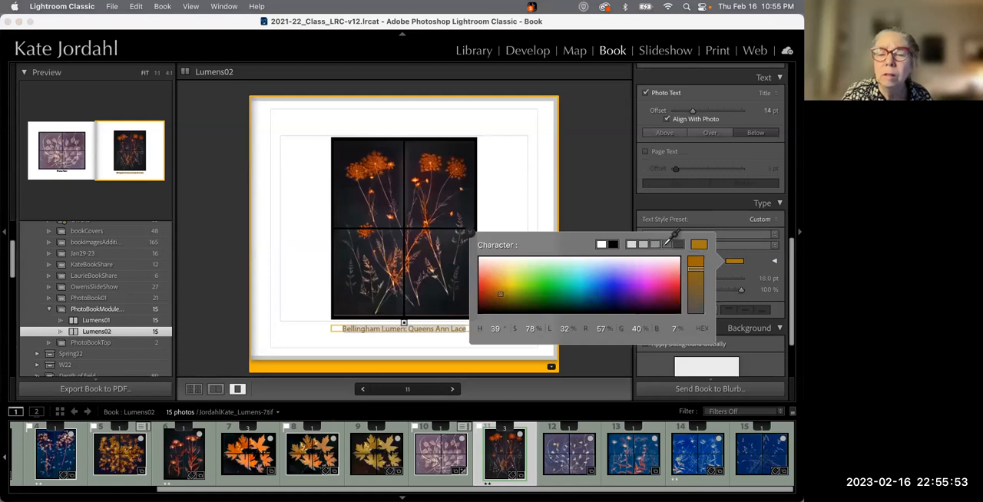
{"action": "left_click", "coordinate": [621, 188]}
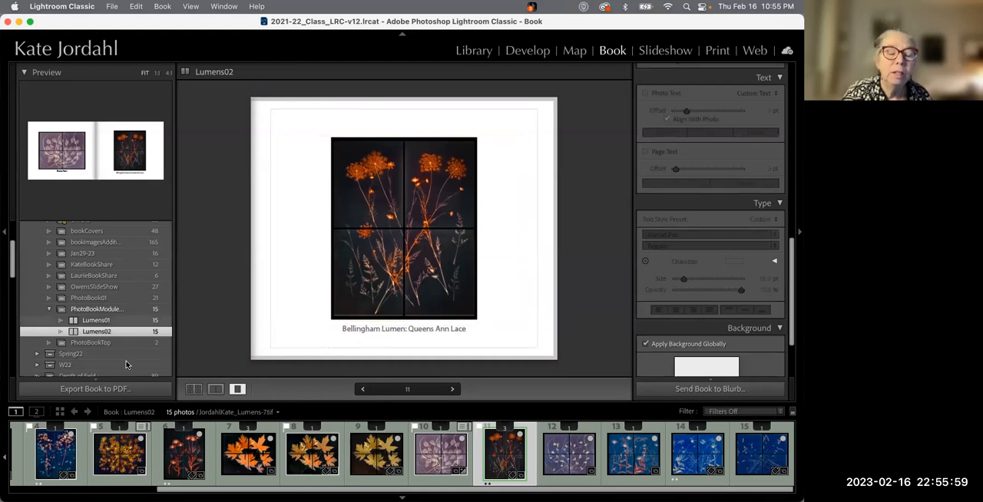
In multi-page view, move page 14's blue photo onto page 11
{"action": "left_click", "coordinate": [194, 390]}
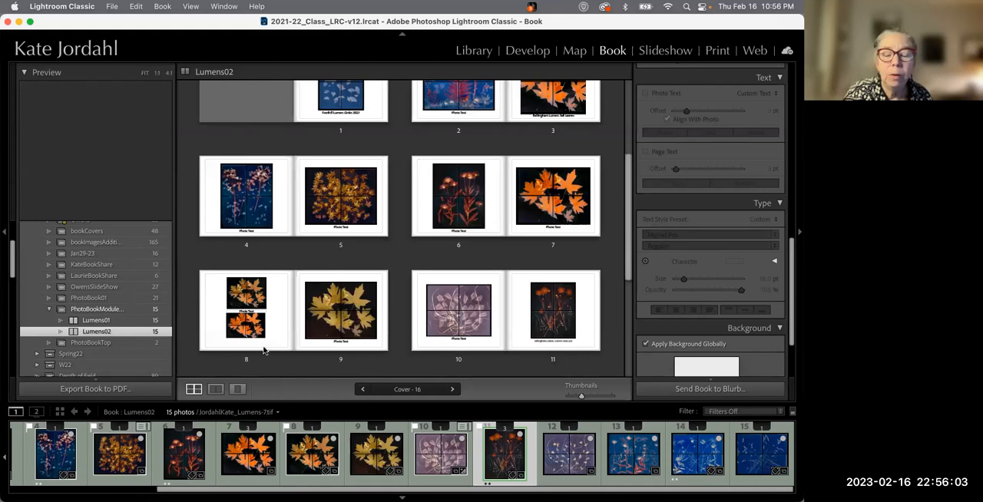
{"action": "scroll", "coordinate": [264, 351], "scroll_direction": "down", "scroll_amount": 3}
{"action": "scroll", "coordinate": [264, 350], "scroll_direction": "down", "scroll_amount": 2}
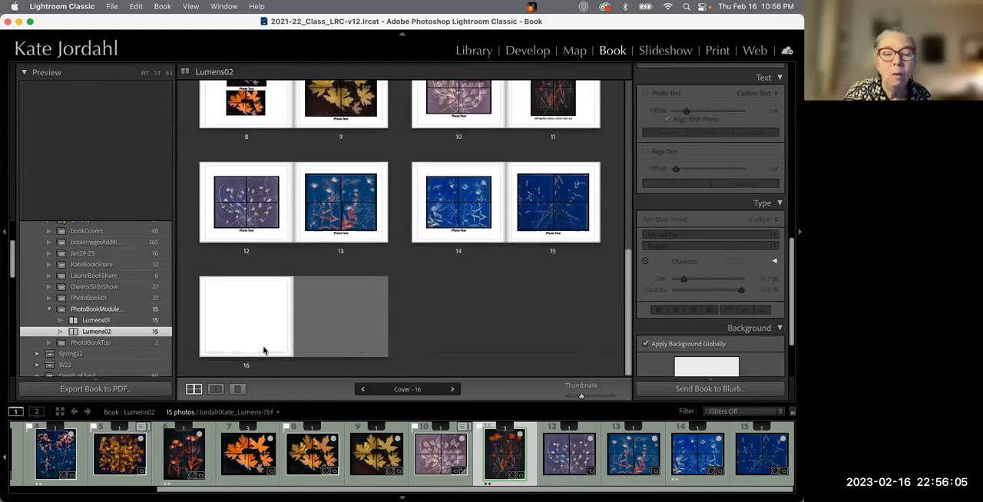
{"action": "scroll", "coordinate": [263, 351], "scroll_direction": "up", "scroll_amount": 10}
{"action": "scroll", "coordinate": [263, 350], "scroll_direction": "down", "scroll_amount": 5}
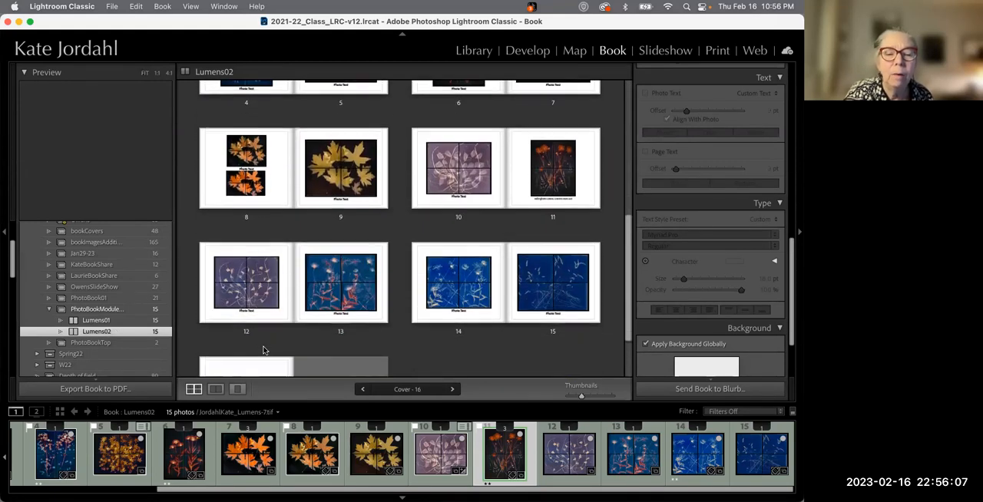
{"action": "left_click_drag", "start_coordinate": [453, 290], "coordinate": [433, 290]}
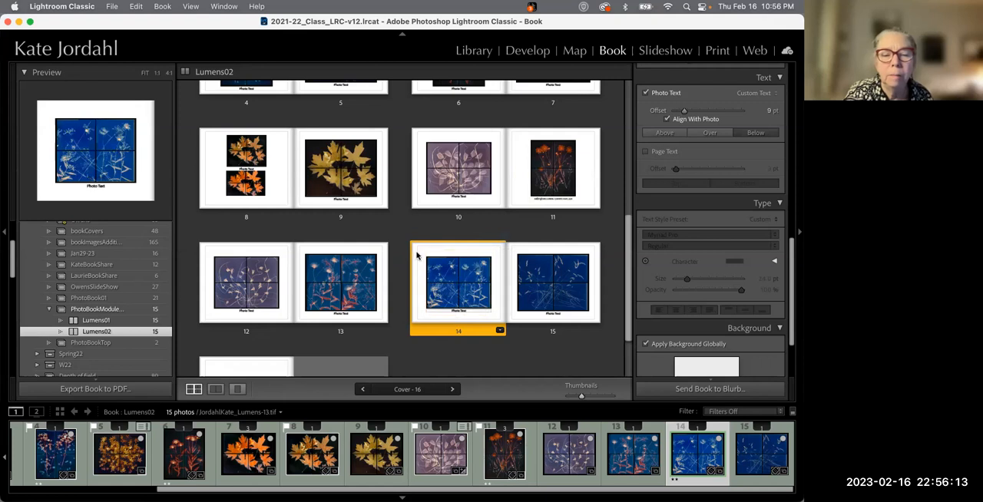
{"action": "left_click_drag", "start_coordinate": [419, 248], "coordinate": [509, 142]}
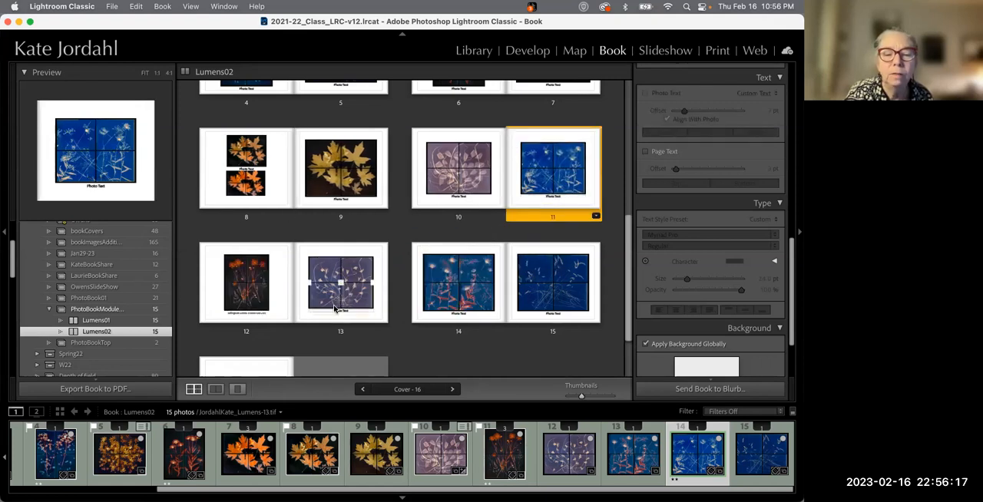
Move page 13's purple lumen photo onto page 11
{"action": "left_click_drag", "start_coordinate": [340, 302], "coordinate": [508, 129]}
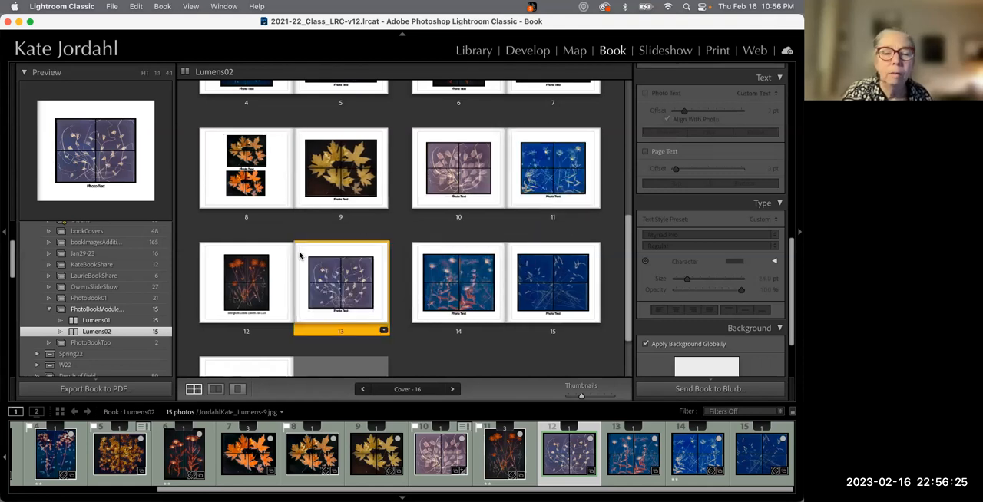
{"action": "left_click_drag", "start_coordinate": [330, 244], "coordinate": [500, 168]}
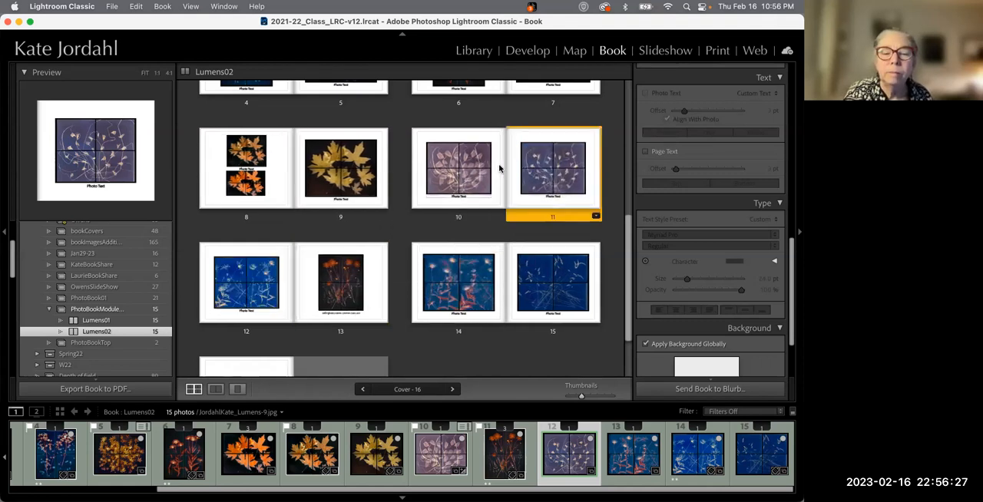
Add a new page after page 4 and move the blank page into position 4
{"action": "scroll", "coordinate": [321, 301], "scroll_direction": "up", "scroll_amount": 5}
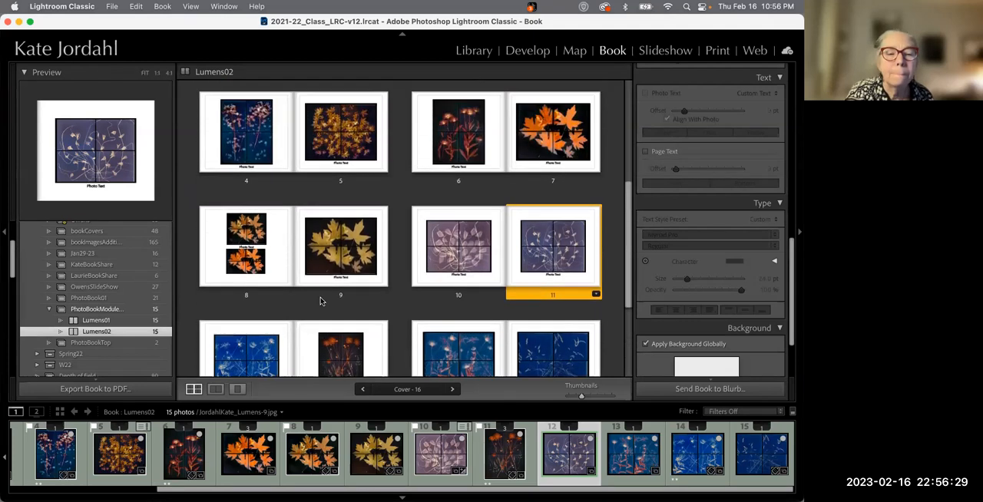
{"action": "scroll", "coordinate": [281, 320], "scroll_direction": "up", "scroll_amount": 3}
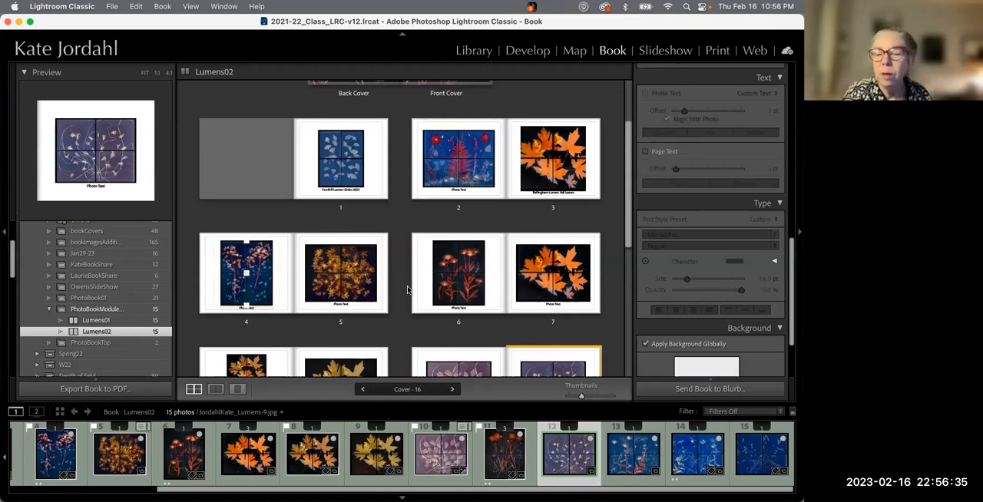
{"action": "scroll", "coordinate": [720, 328], "scroll_direction": "down", "scroll_amount": 4}
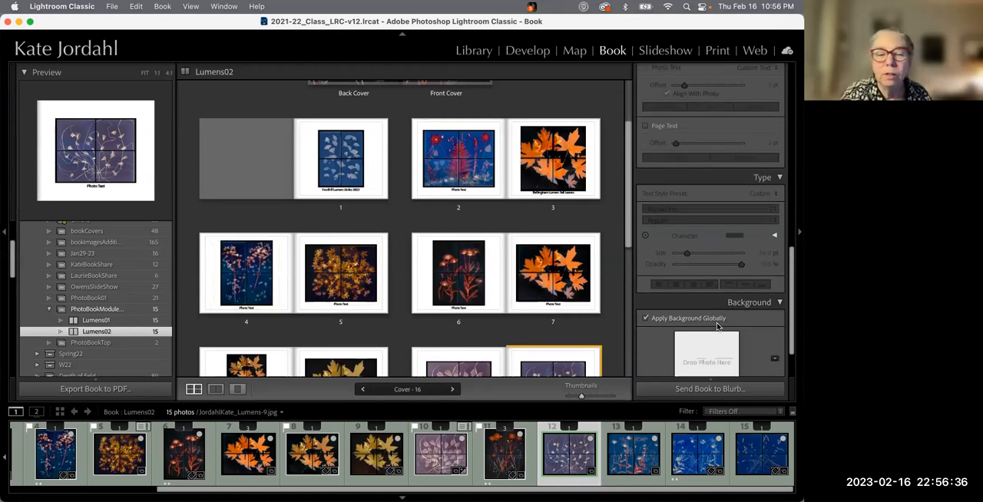
{"action": "left_click", "coordinate": [247, 274]}
{"action": "scroll", "coordinate": [705, 301], "scroll_direction": "up", "scroll_amount": 6}
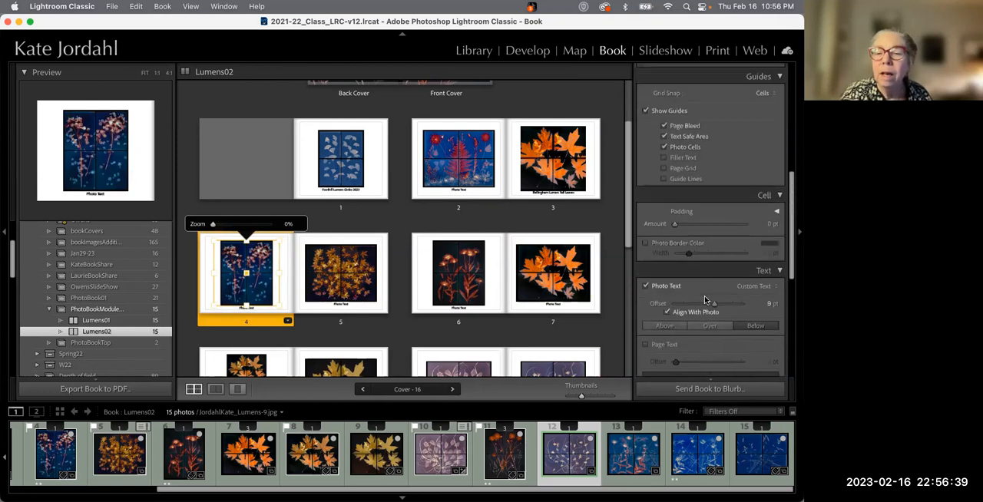
{"action": "scroll", "coordinate": [705, 301], "scroll_direction": "up", "scroll_amount": 3}
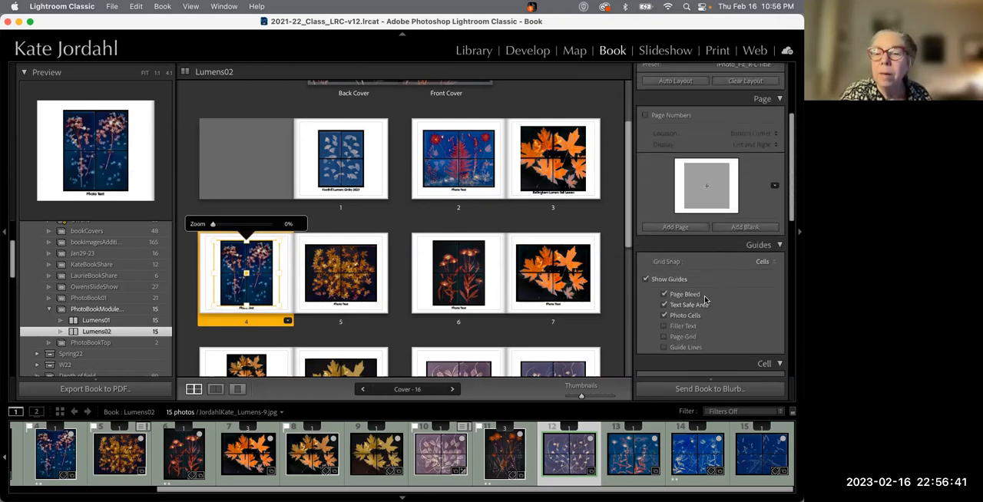
{"action": "left_click", "coordinate": [679, 232]}
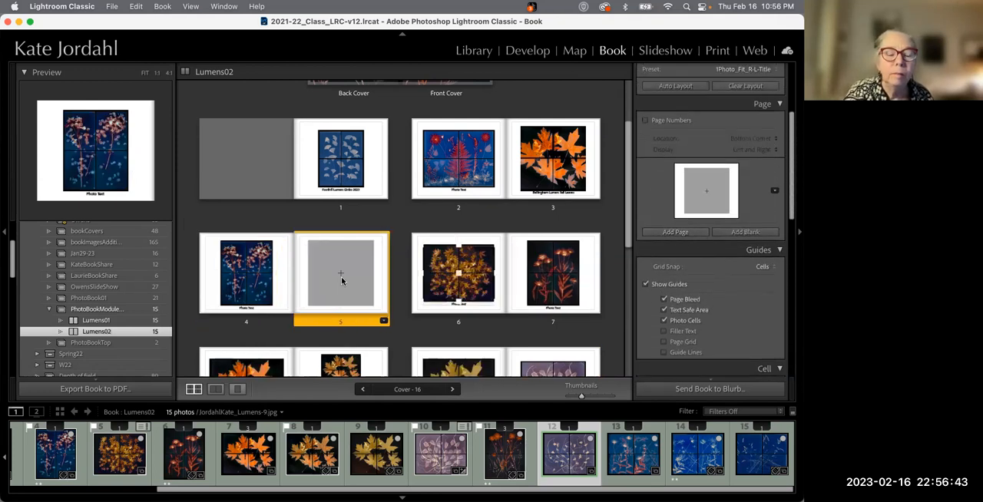
{"action": "left_click_drag", "start_coordinate": [303, 281], "coordinate": [163, 276]}
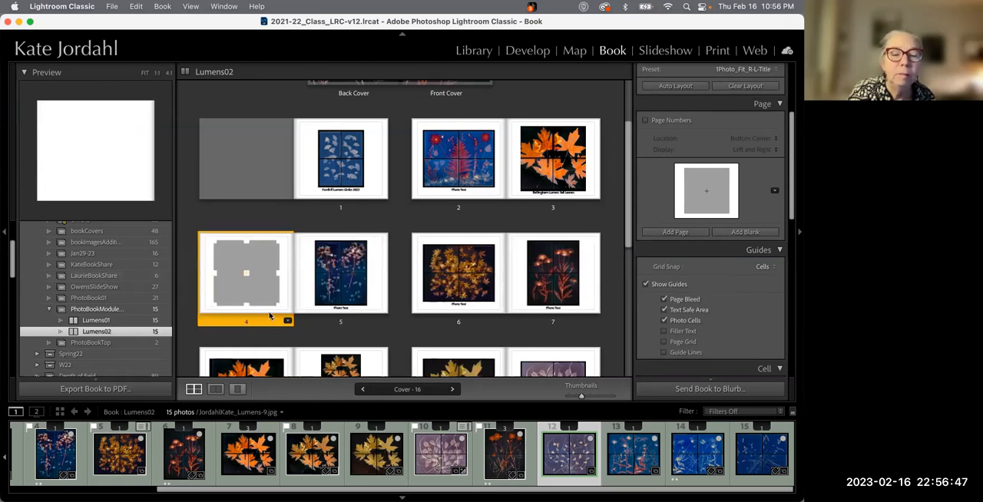
Apply a full-page Text Pages layout to the blank page 4
{"action": "left_click", "coordinate": [288, 321]}
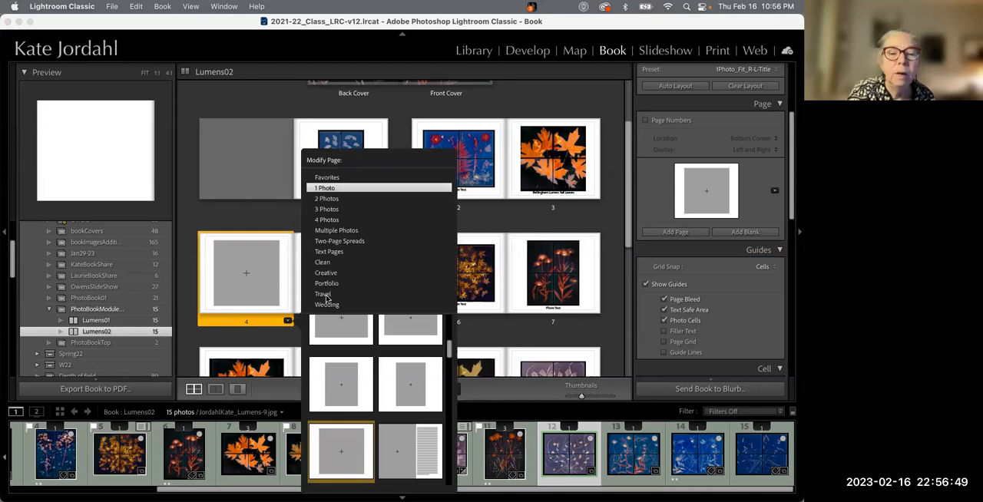
{"action": "left_click", "coordinate": [335, 253]}
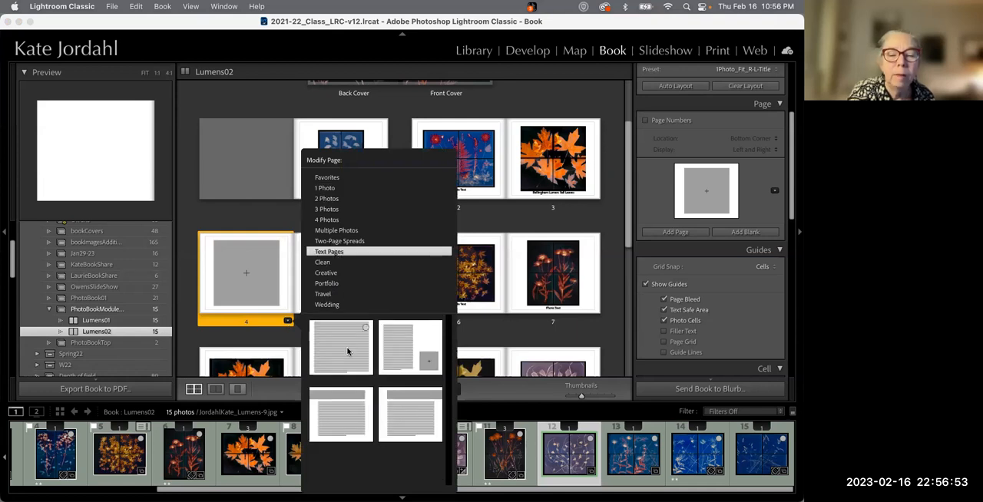
{"action": "left_click", "coordinate": [352, 361]}
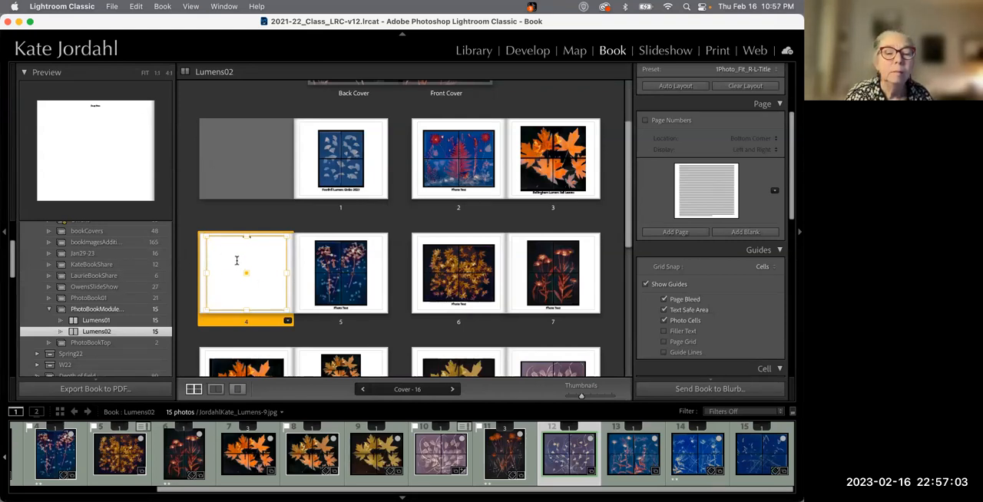
Enlarge page 4's "Essay Here" text to about 58.9 pt
{"action": "scroll", "coordinate": [717, 317], "scroll_direction": "down", "scroll_amount": 5}
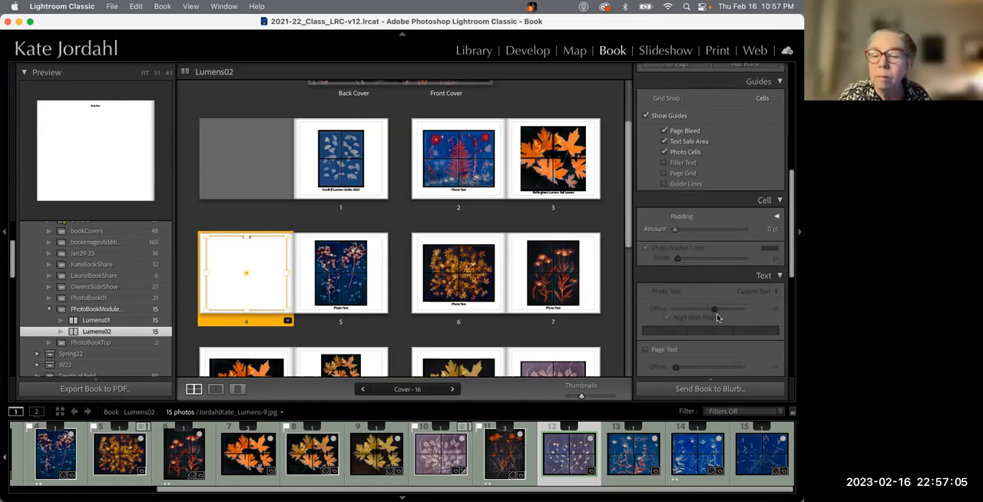
{"action": "scroll", "coordinate": [718, 317], "scroll_direction": "down", "scroll_amount": 6}
{"action": "left_click_drag", "start_coordinate": [680, 255], "coordinate": [707, 254]}
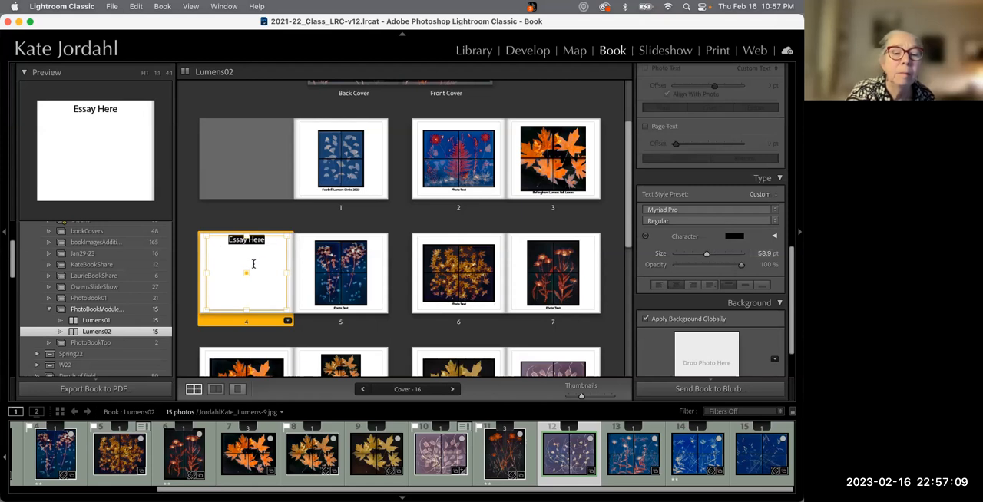
Export the book to PDF under the name LumenBookTest01
{"action": "left_click", "coordinate": [359, 211]}
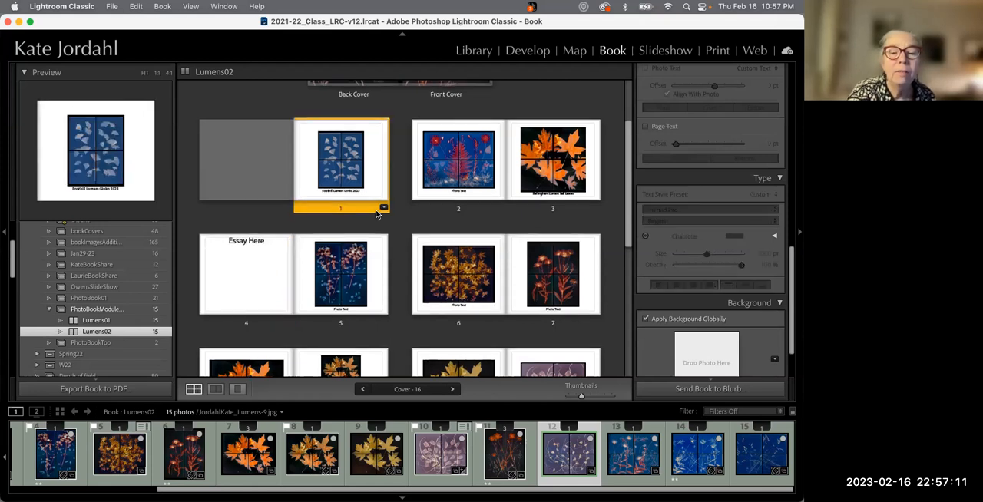
{"action": "scroll", "coordinate": [376, 214], "scroll_direction": "up", "scroll_amount": 2}
{"action": "scroll", "coordinate": [376, 215], "scroll_direction": "down", "scroll_amount": 7}
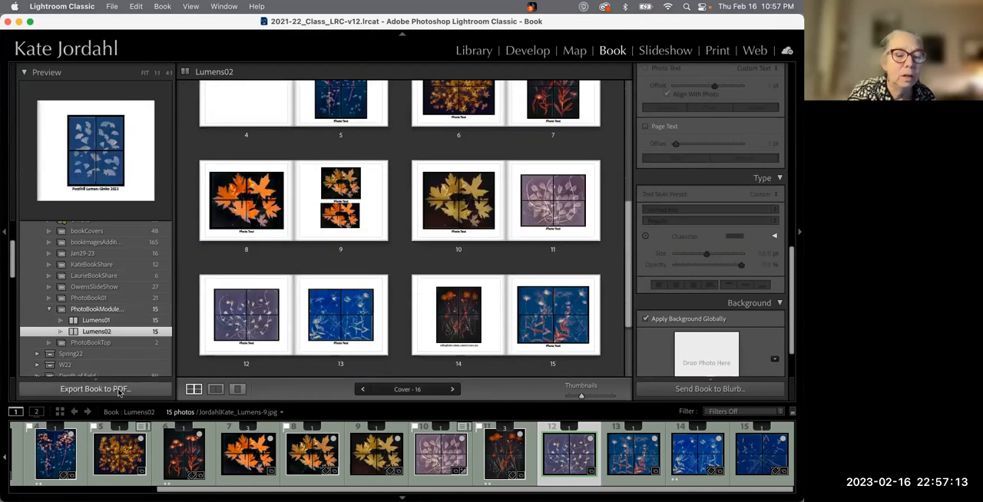
{"action": "left_click", "coordinate": [100, 390]}
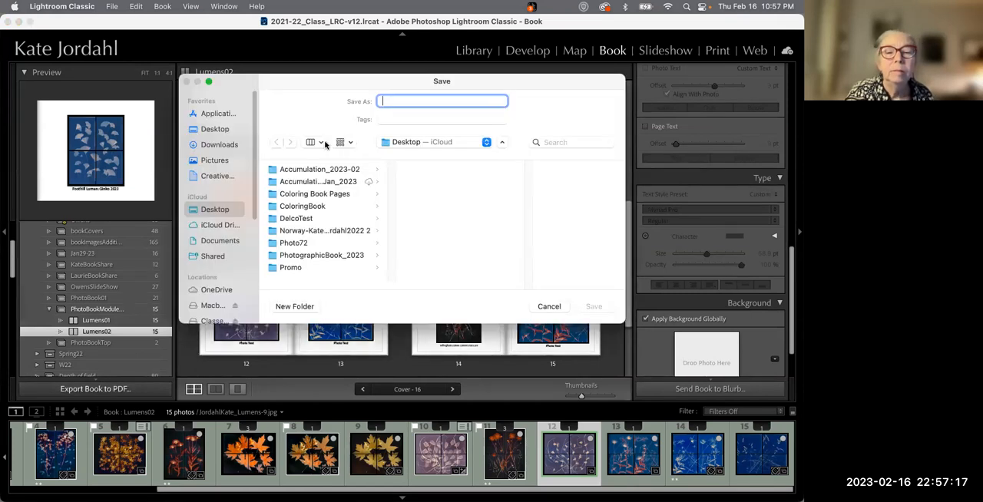
{"action": "type", "text": "Lu"}
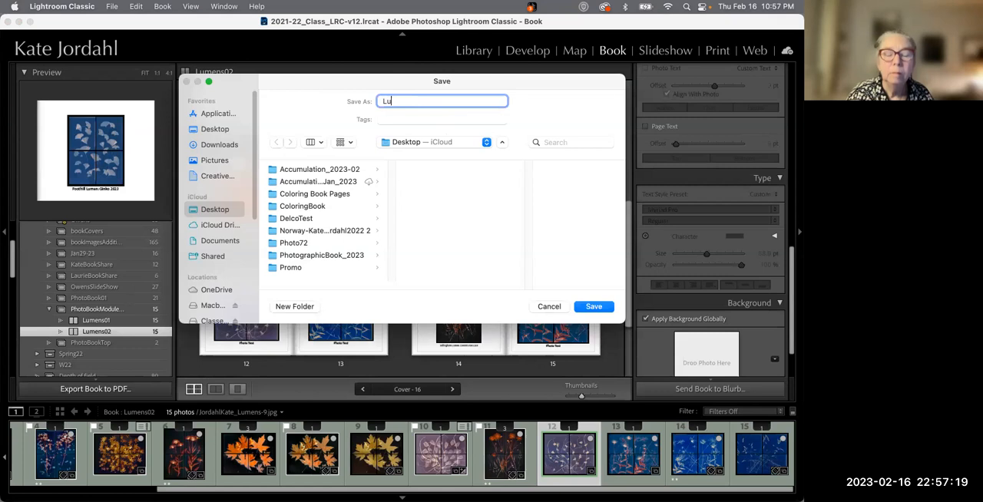
{"action": "type", "text": "menBookTest01"}
{"action": "key", "text": "Return"}
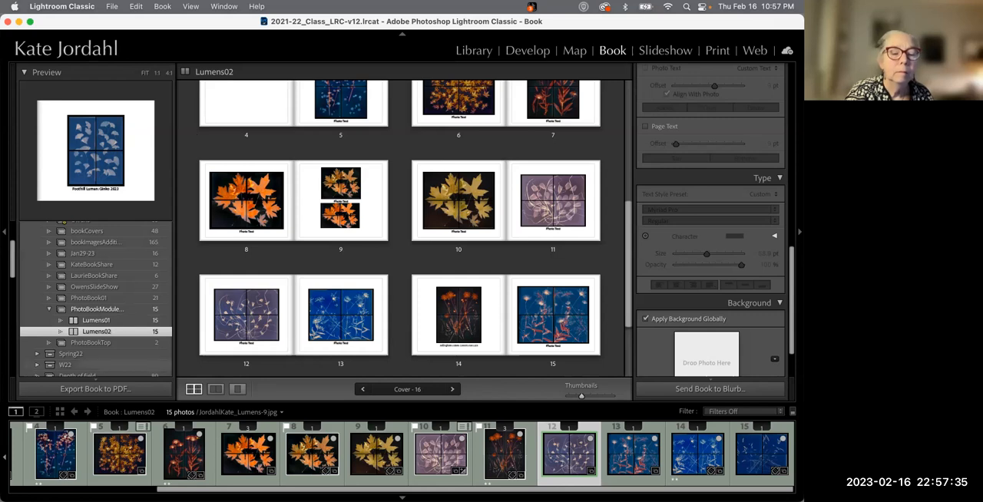
Open the exported cover and interior PDFs in Acrobat and zoom the interior to fit the page
{"action": "left_click", "coordinate": [23, 487]}
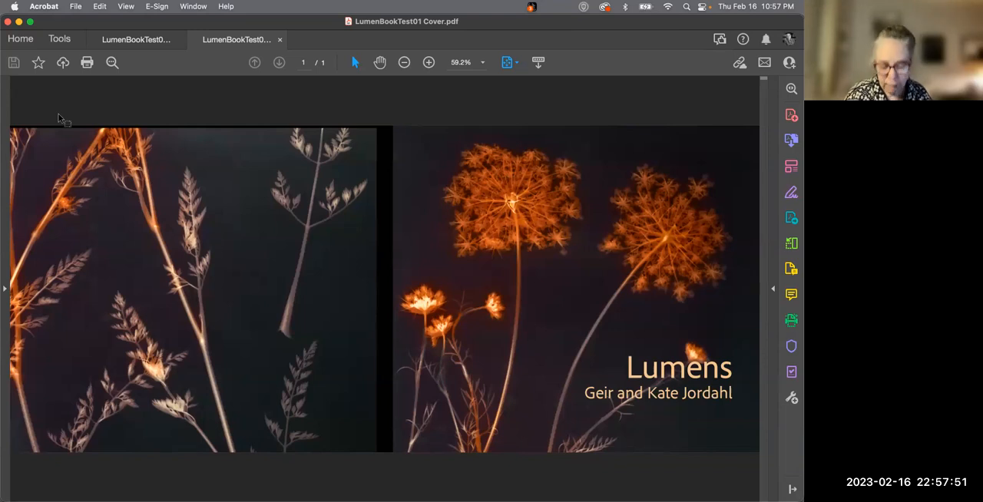
{"action": "key", "text": "super+minus"}
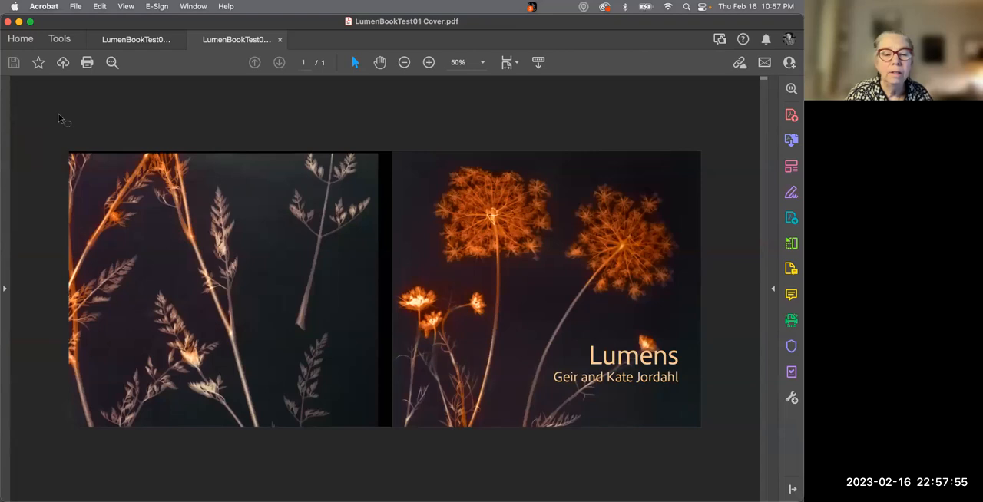
{"action": "left_click", "coordinate": [122, 41]}
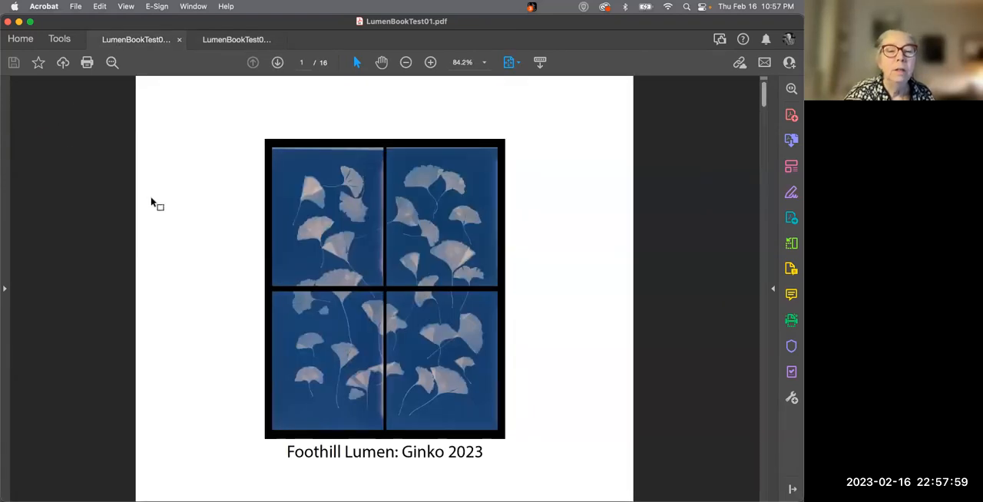
{"action": "left_click", "coordinate": [126, 6]}
{"action": "mouse_move", "coordinate": [147, 66]}
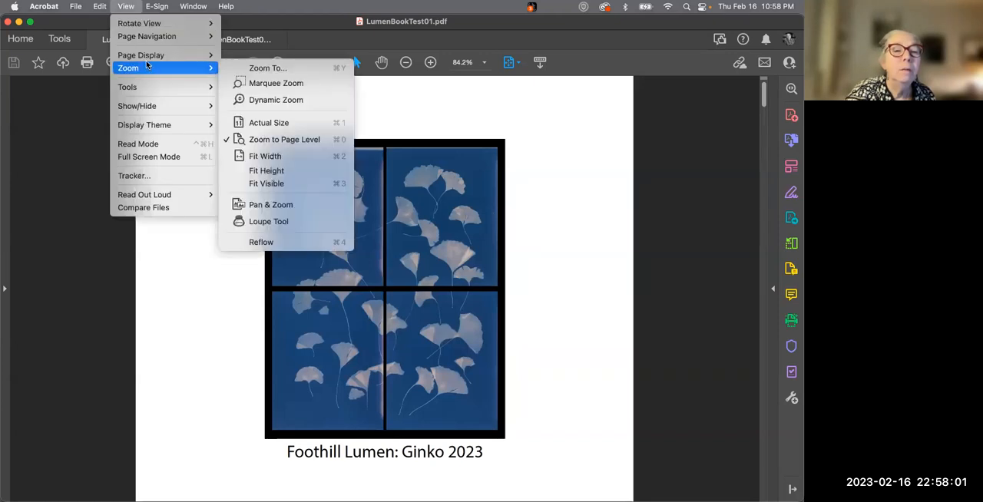
{"action": "left_click", "coordinate": [265, 90]}
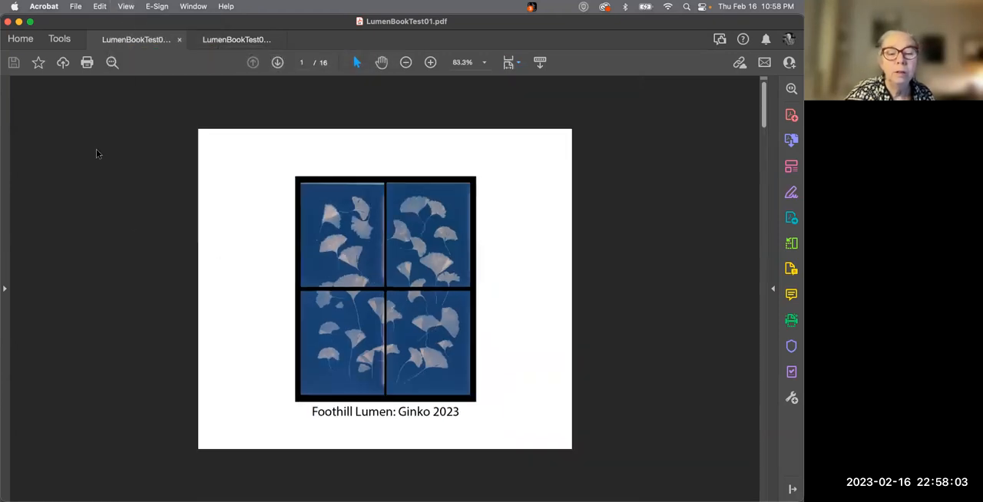
Scroll through the interior PDF's spreads to review the page layouts
{"action": "scroll", "coordinate": [100, 149], "scroll_direction": "down", "scroll_amount": 3}
{"action": "scroll", "coordinate": [107, 150], "scroll_direction": "down", "scroll_amount": 3}
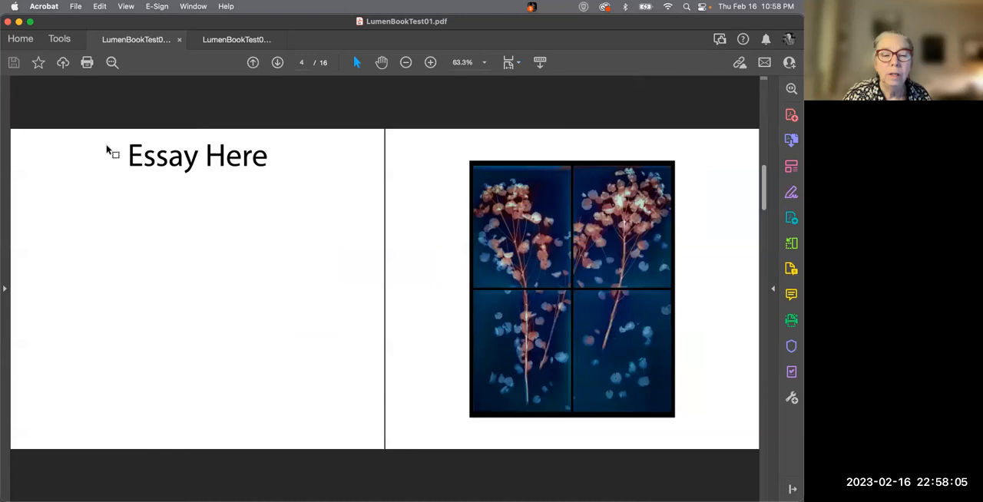
{"action": "scroll", "coordinate": [108, 151], "scroll_direction": "down", "scroll_amount": 3}
{"action": "scroll", "coordinate": [107, 150], "scroll_direction": "down", "scroll_amount": 3}
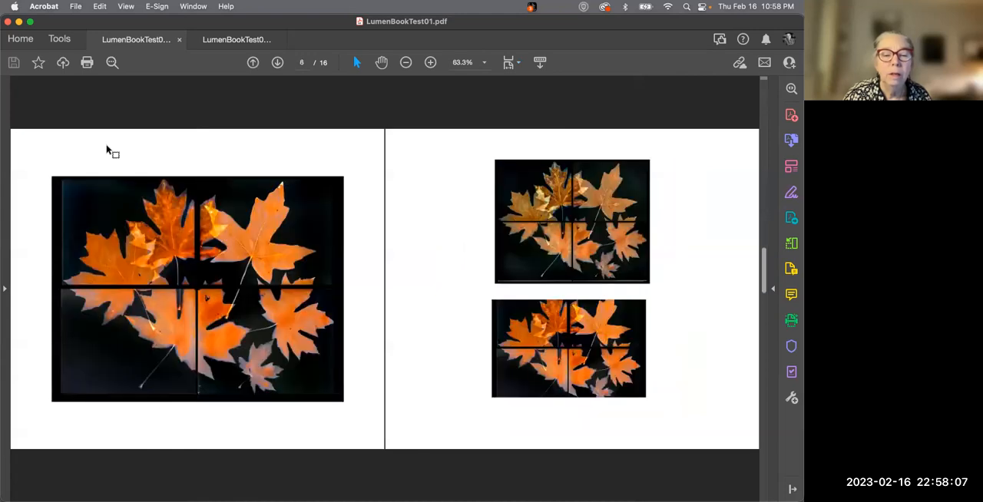
{"action": "scroll", "coordinate": [107, 150], "scroll_direction": "down", "scroll_amount": 3}
{"action": "scroll", "coordinate": [107, 150], "scroll_direction": "down", "scroll_amount": 3}
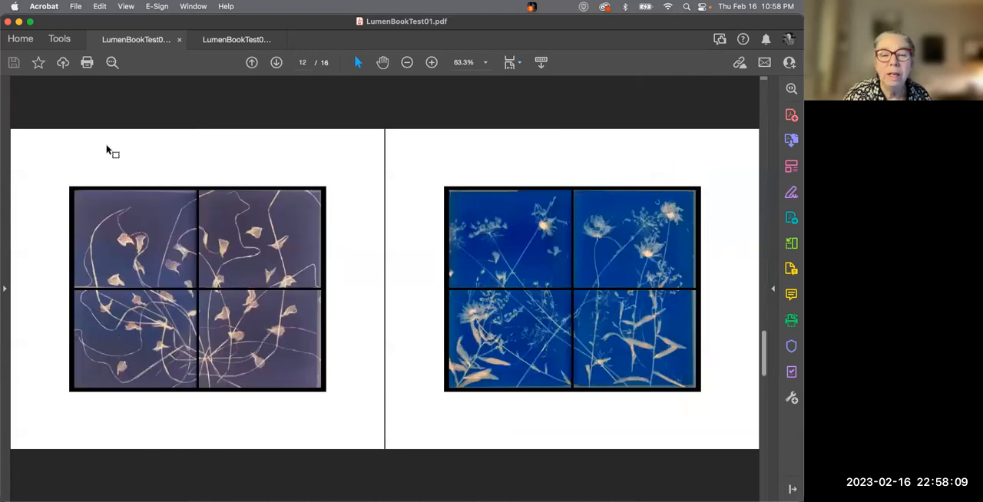
{"action": "scroll", "coordinate": [107, 150], "scroll_direction": "down", "scroll_amount": 3}
{"action": "scroll", "coordinate": [107, 150], "scroll_direction": "down", "scroll_amount": 3}
{"action": "scroll", "coordinate": [107, 150], "scroll_direction": "up", "scroll_amount": 3}
{"action": "scroll", "coordinate": [108, 151], "scroll_direction": "up", "scroll_amount": 3}
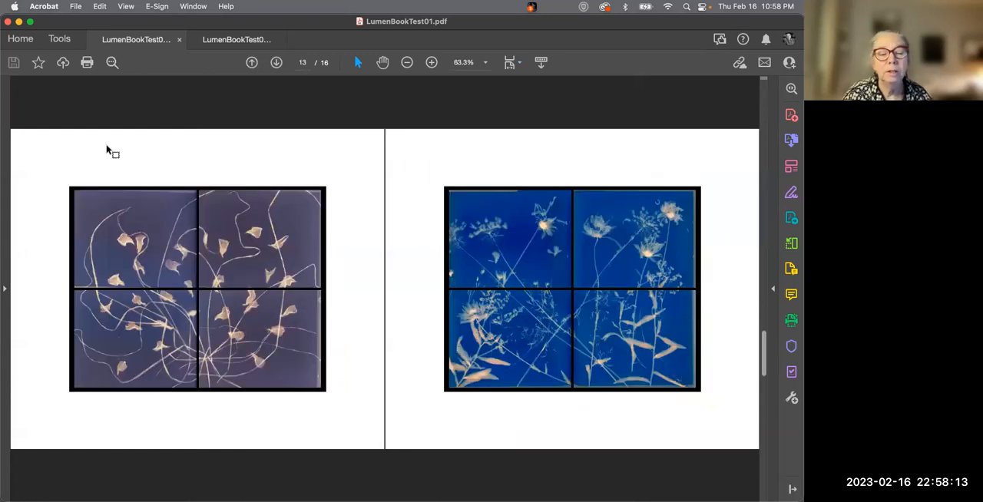
{"action": "scroll", "coordinate": [107, 150], "scroll_direction": "up", "scroll_amount": 3}
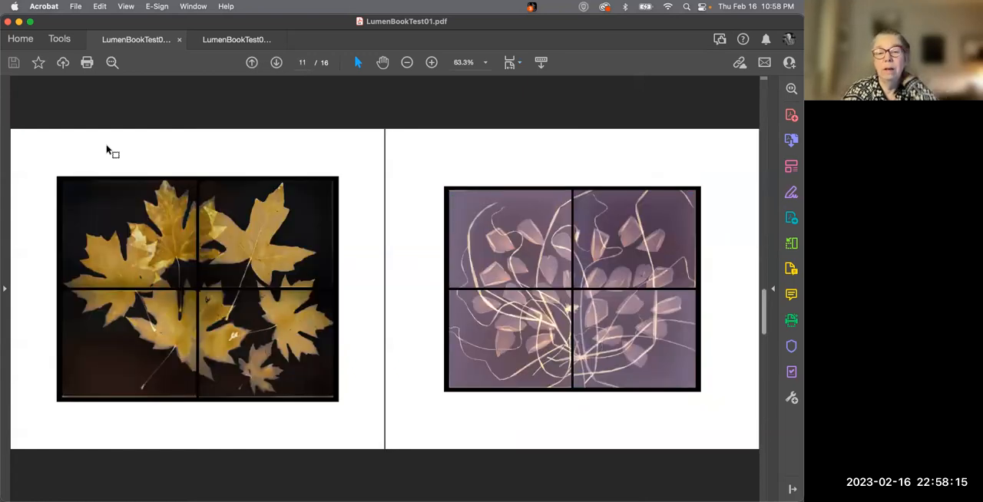
{"action": "scroll", "coordinate": [108, 151], "scroll_direction": "up", "scroll_amount": 3}
{"action": "scroll", "coordinate": [108, 151], "scroll_direction": "up", "scroll_amount": 3}
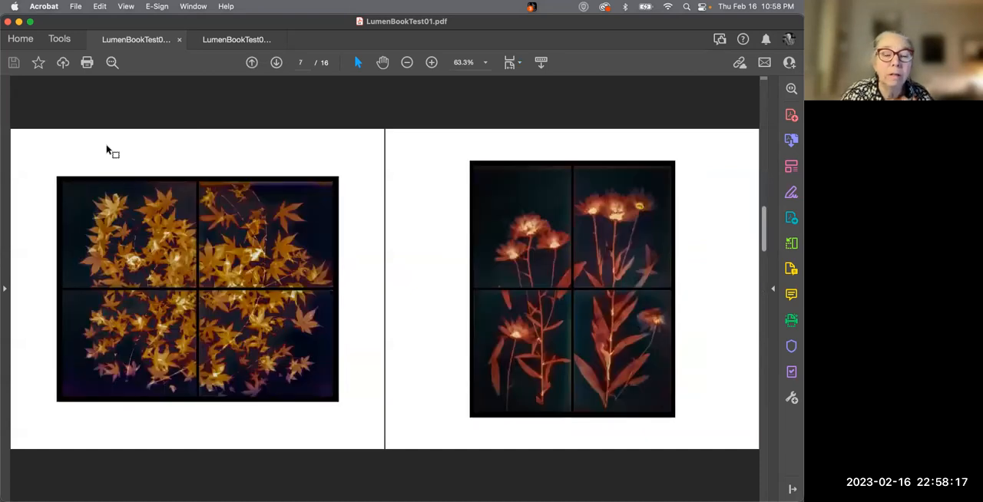
{"action": "scroll", "coordinate": [108, 150], "scroll_direction": "up", "scroll_amount": 3}
{"action": "scroll", "coordinate": [108, 151], "scroll_direction": "up", "scroll_amount": 3}
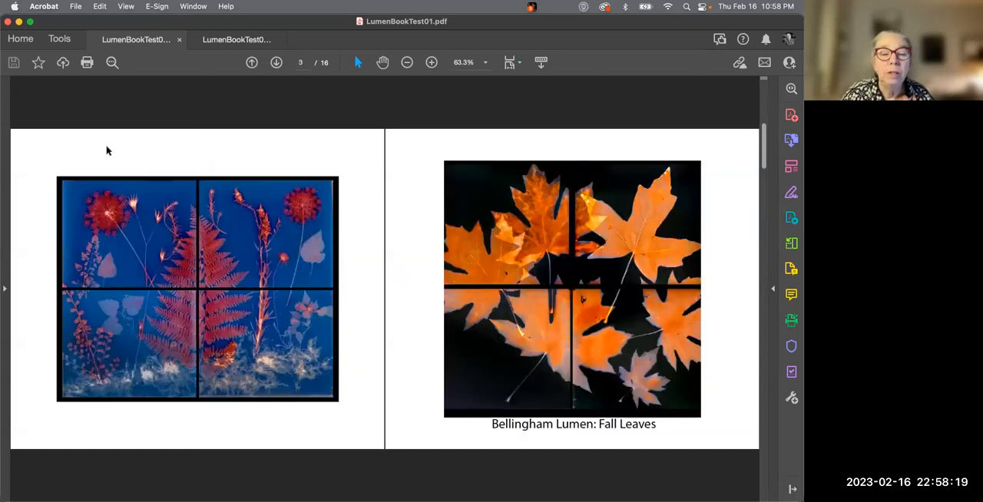
{"action": "scroll", "coordinate": [107, 151], "scroll_direction": "up", "scroll_amount": 3}
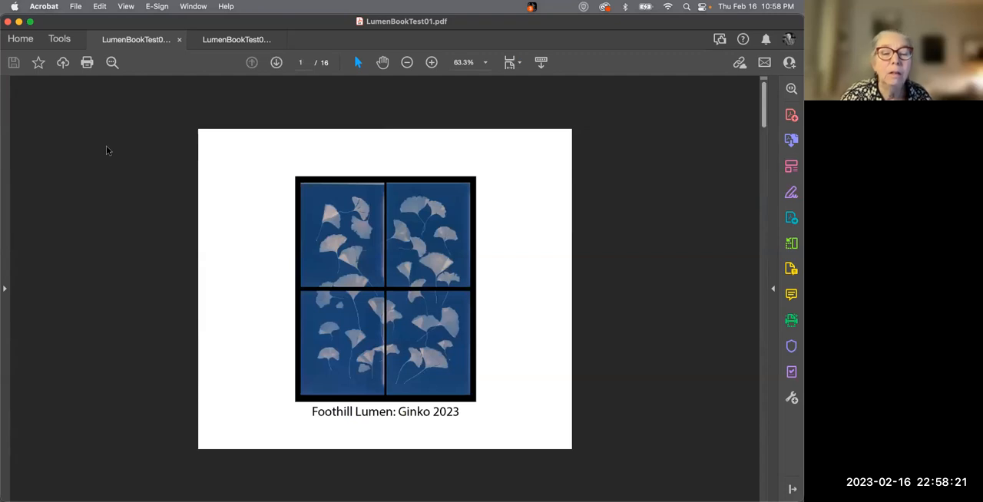
Switch back to Lightroom Classic and scroll through the book's spreads
{"action": "key", "text": "cmd+Tab"}
{"action": "key", "text": "super+Tab"}
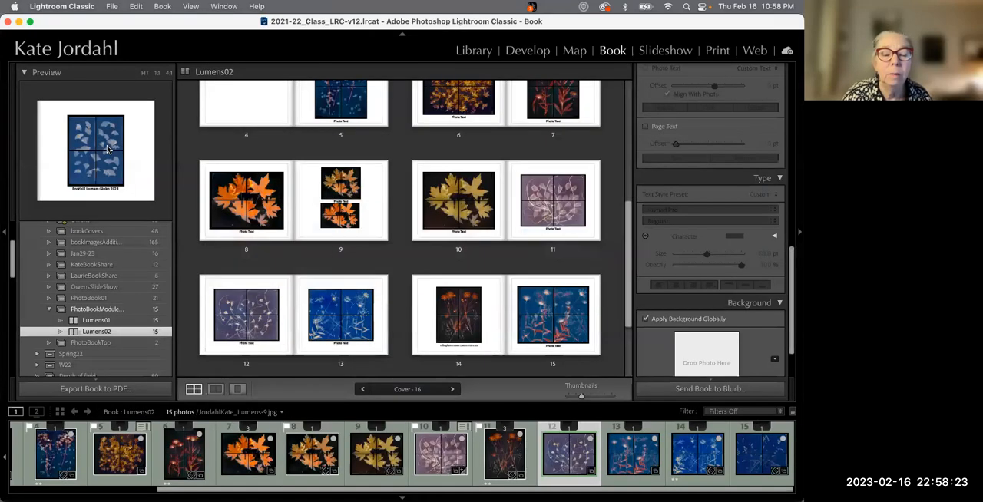
{"action": "scroll", "coordinate": [334, 205], "scroll_direction": "up", "scroll_amount": 4}
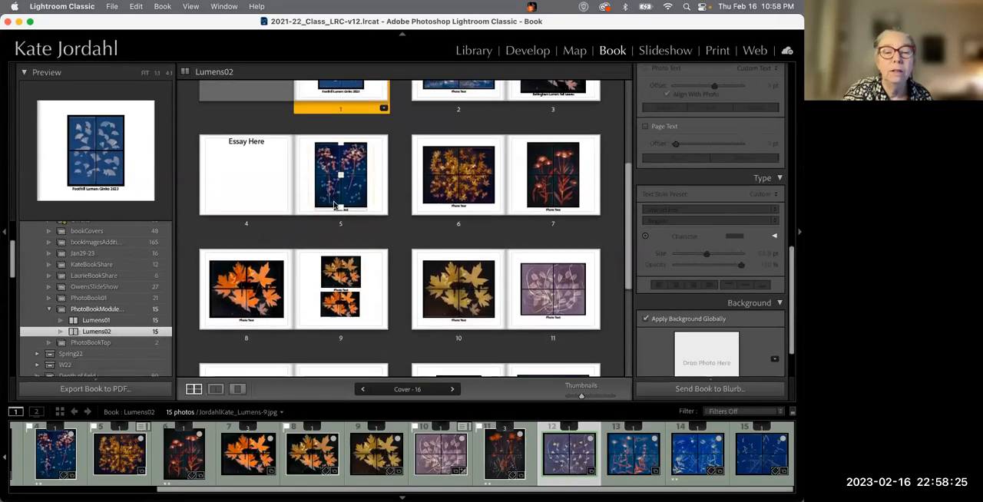
{"action": "scroll", "coordinate": [334, 205], "scroll_direction": "up", "scroll_amount": 1}
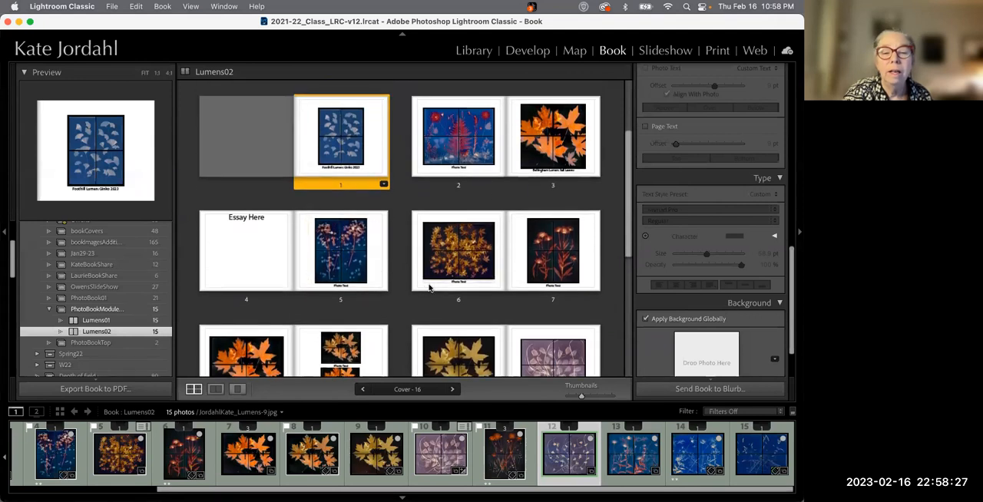
{"action": "scroll", "coordinate": [396, 311], "scroll_direction": "down", "scroll_amount": 2}
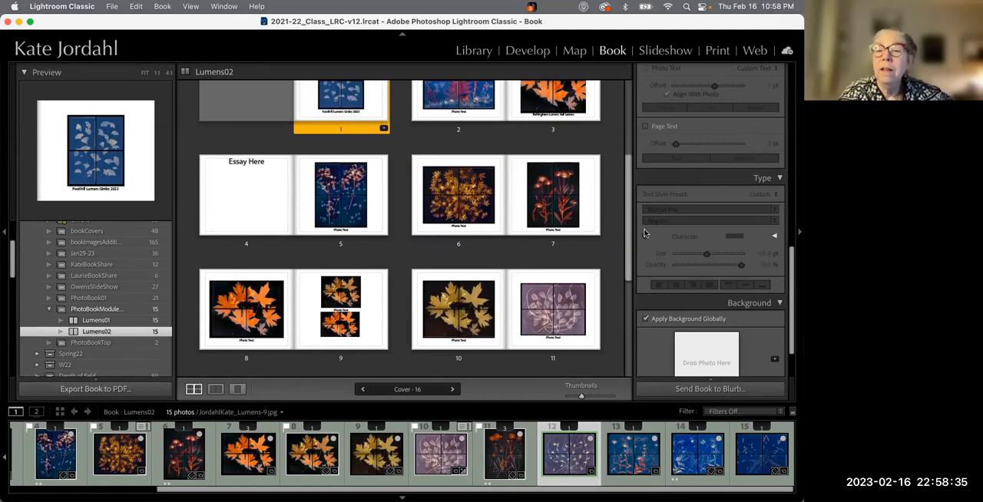
{"action": "scroll", "coordinate": [648, 230], "scroll_direction": "up", "scroll_amount": 10}
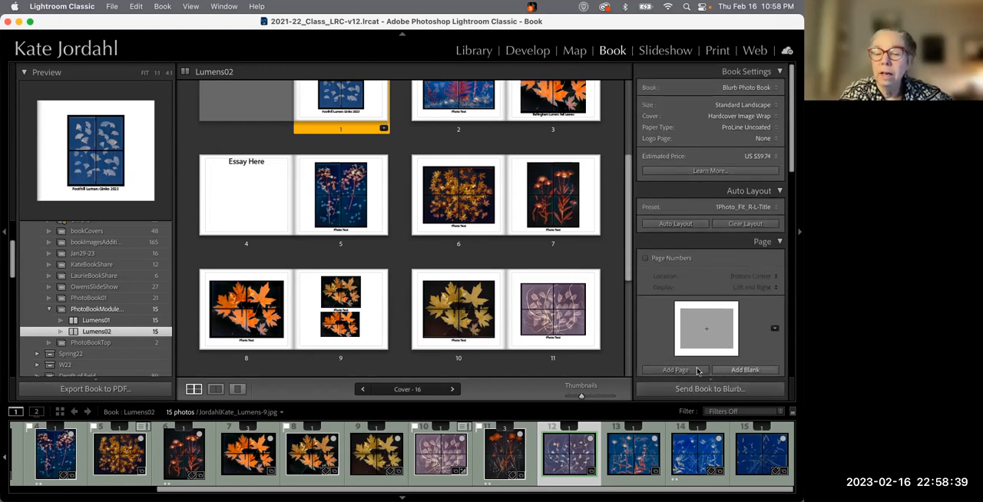
Try sending the book to Blurb, then cancel the sign-in
{"action": "left_click", "coordinate": [712, 389]}
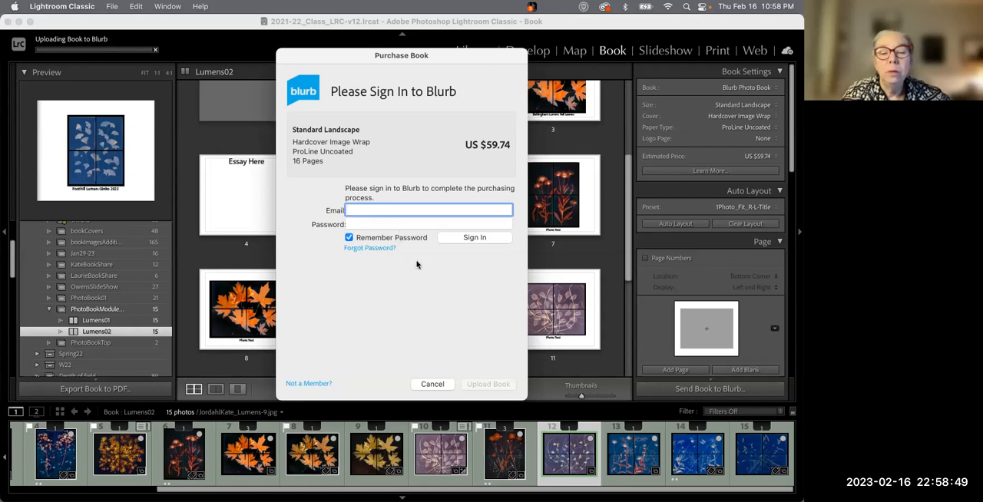
{"action": "left_click", "coordinate": [434, 387]}
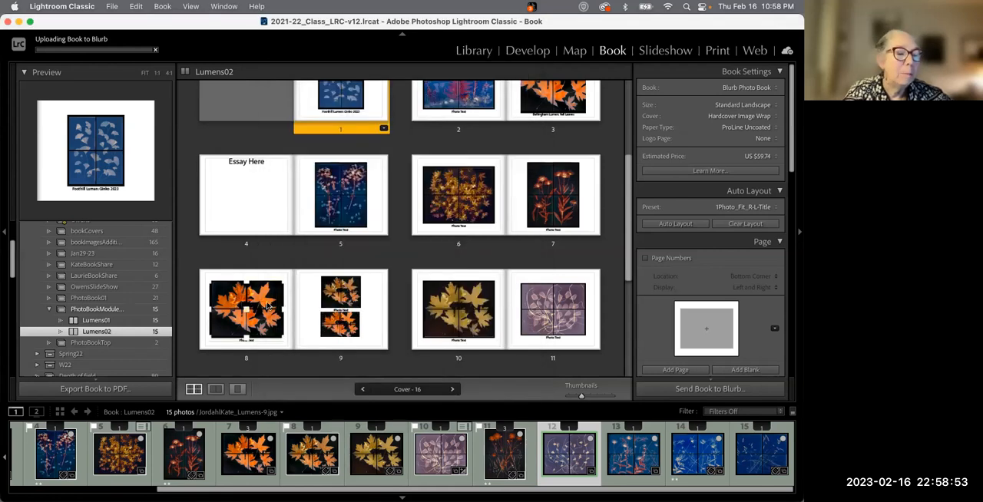